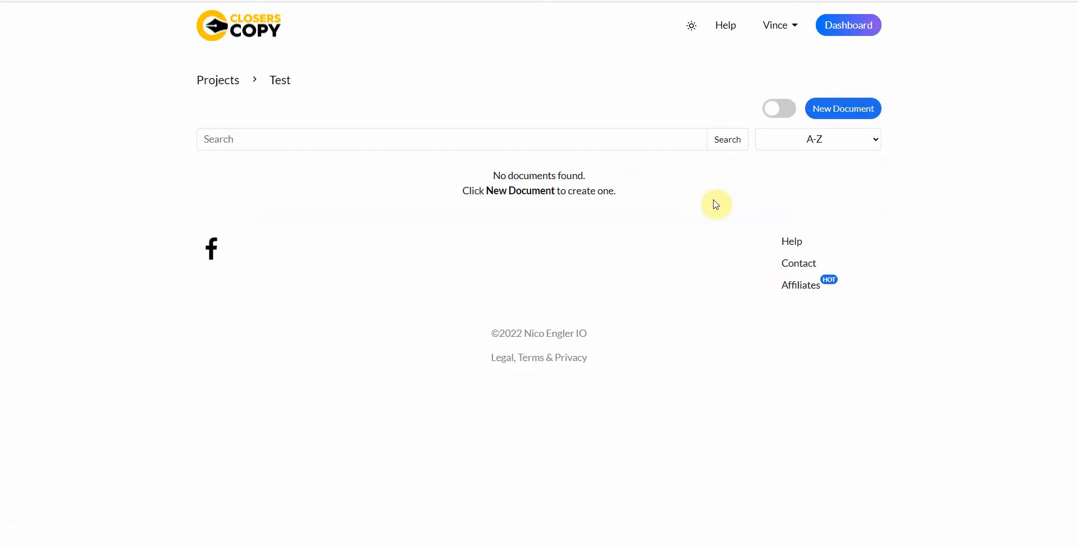
Create a new document named "Test Folder 1" in the Test project and open it in the editor.
left_click(853, 108)
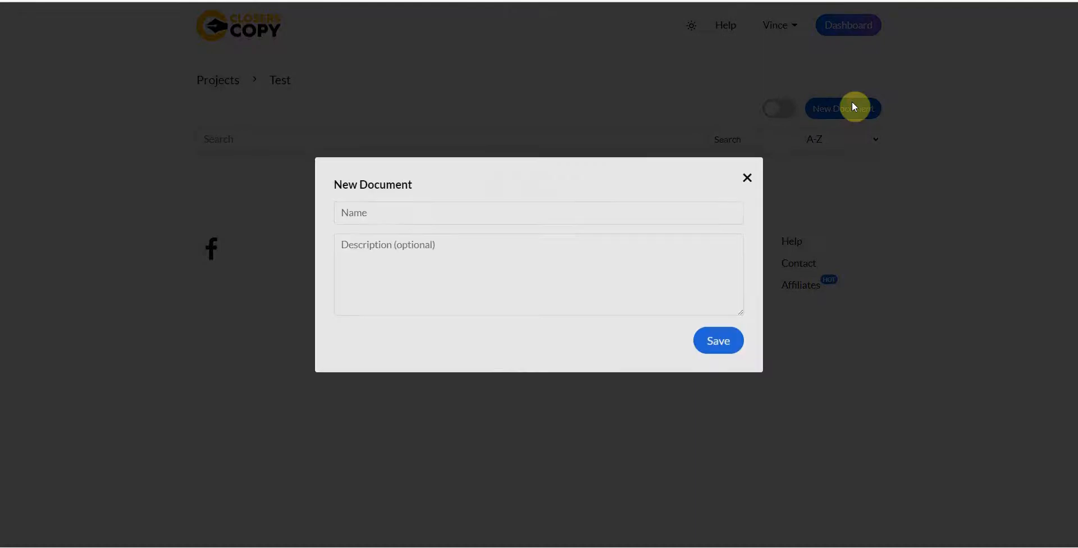
left_click(524, 217)
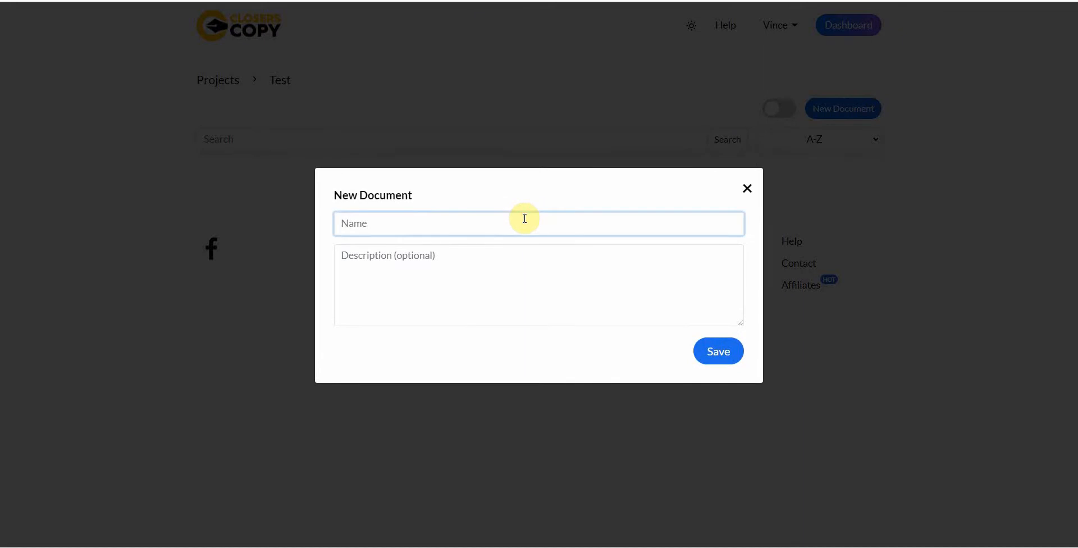
type("Test Folder 1")
left_click(730, 353)
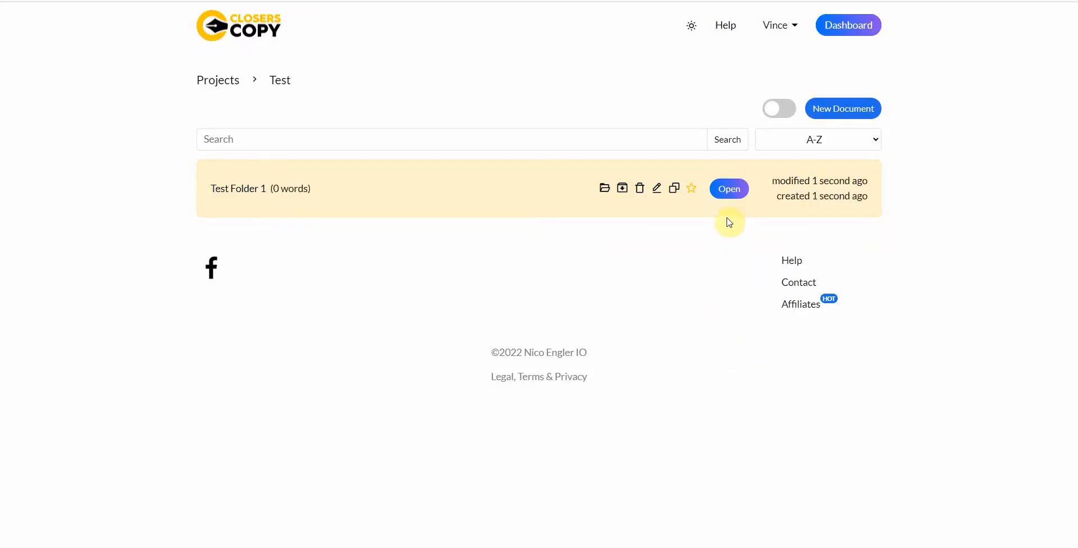
left_click(728, 196)
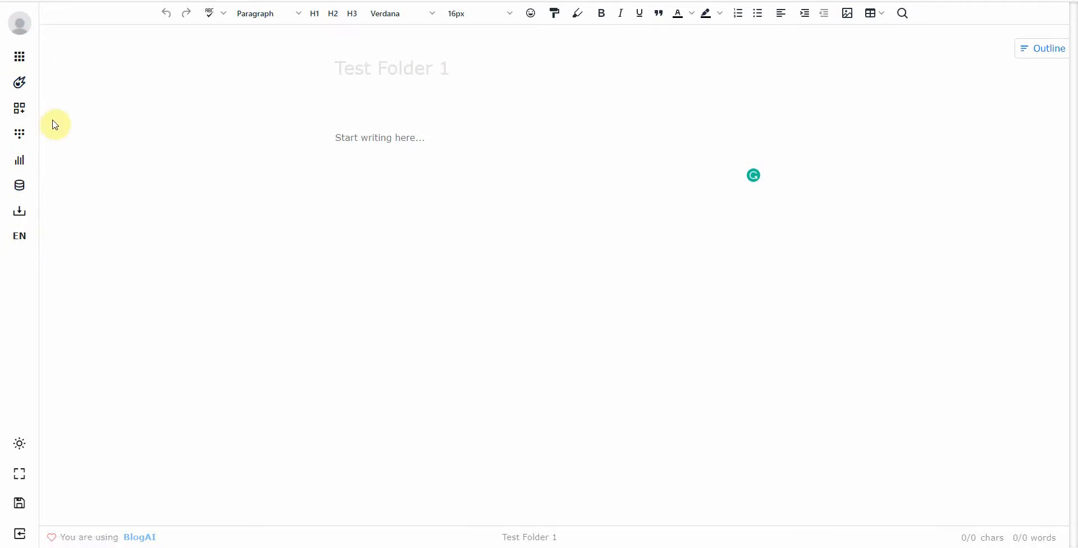
View the account page, return to the document editor and open the Longform writing tool.
left_click(21, 32)
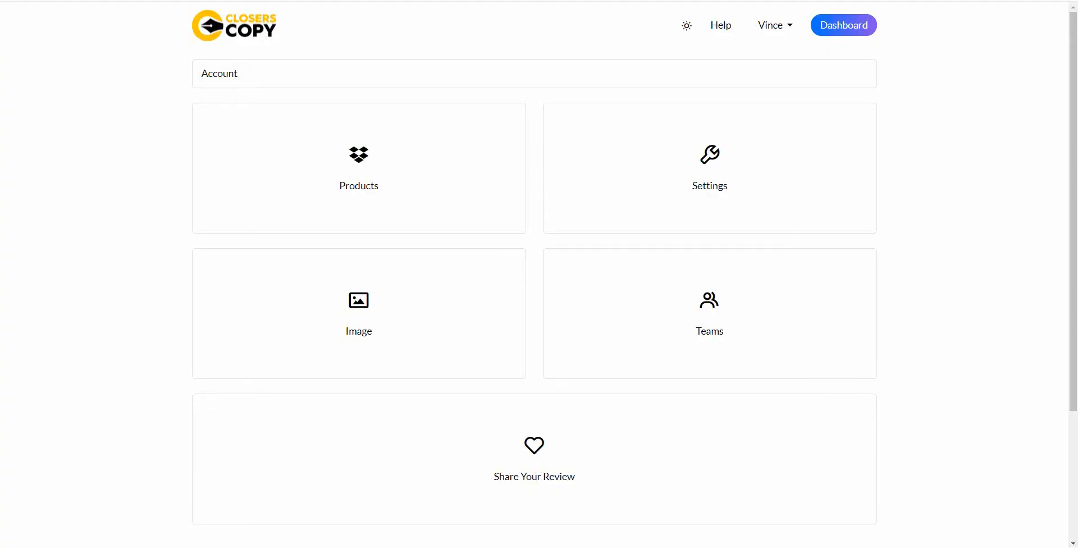
key("alt+Left")
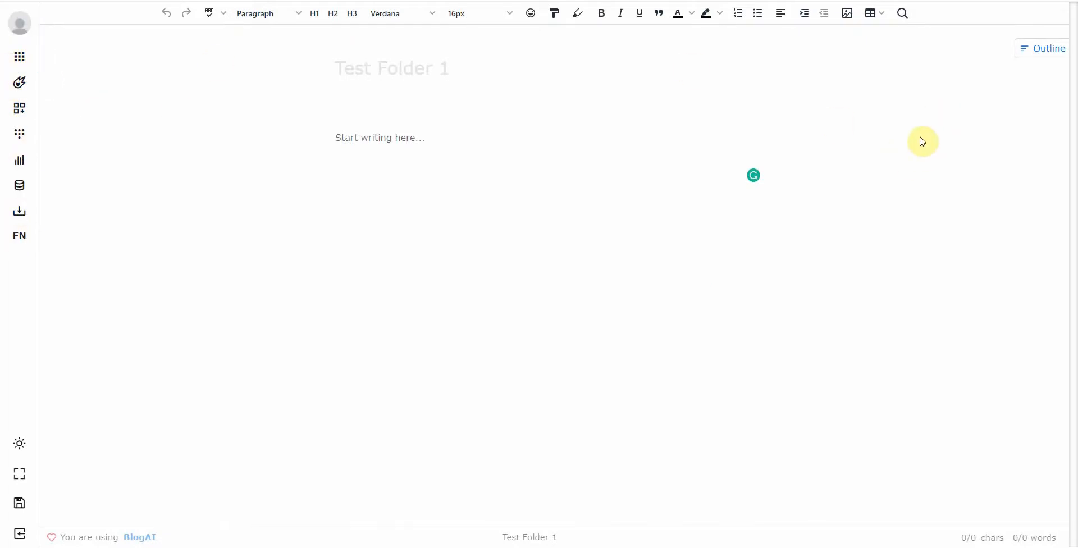
left_click(19, 87)
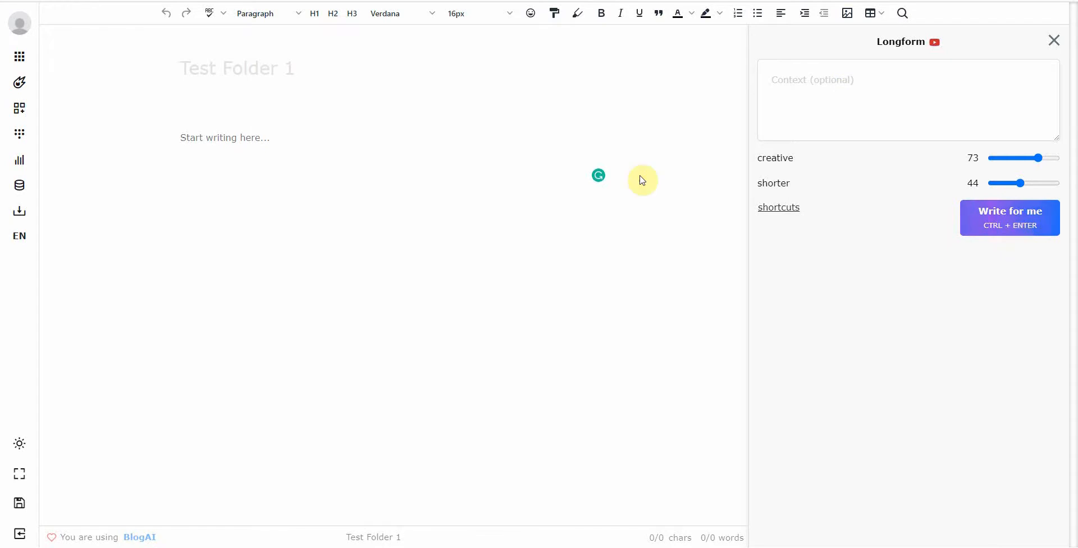
Examine the range of writing templates in the Frameworks base library, from ads and blogs to tutorials and YouTube.
left_click(19, 119)
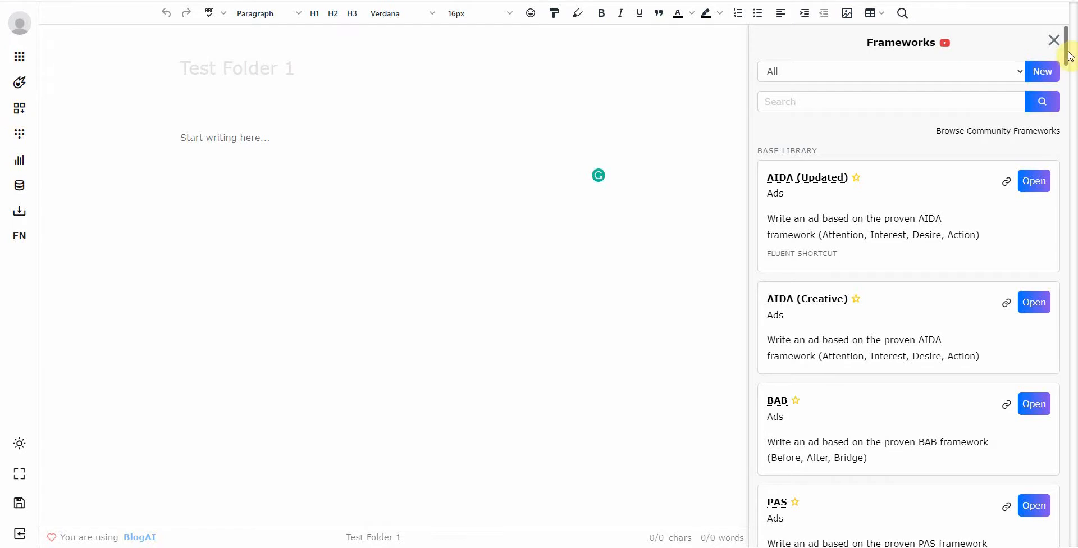
scroll(1068, 56, "down", 1)
left_click_drag(1069, 56, 1068, 63)
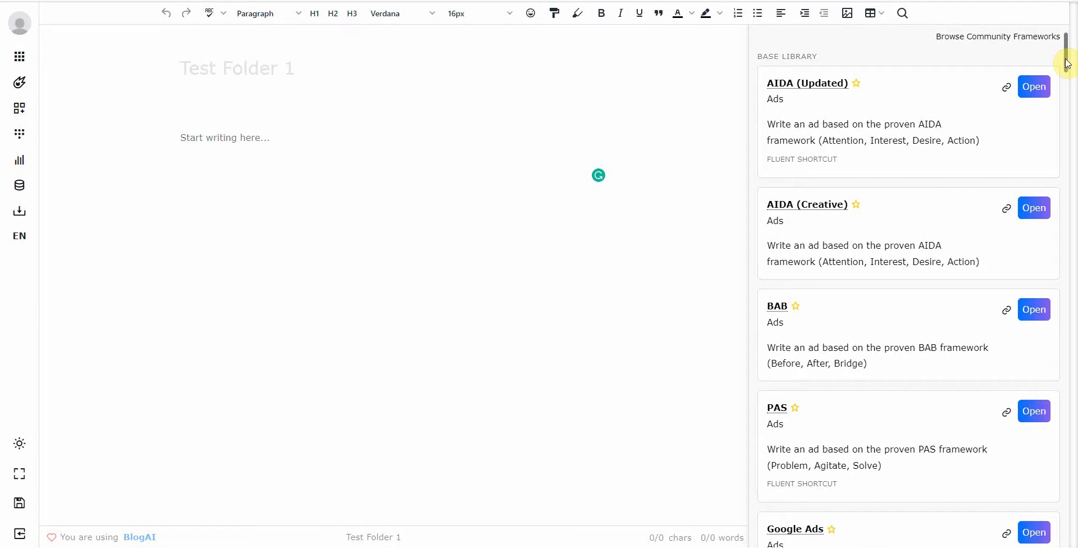
left_click_drag(1067, 63, 1070, 78)
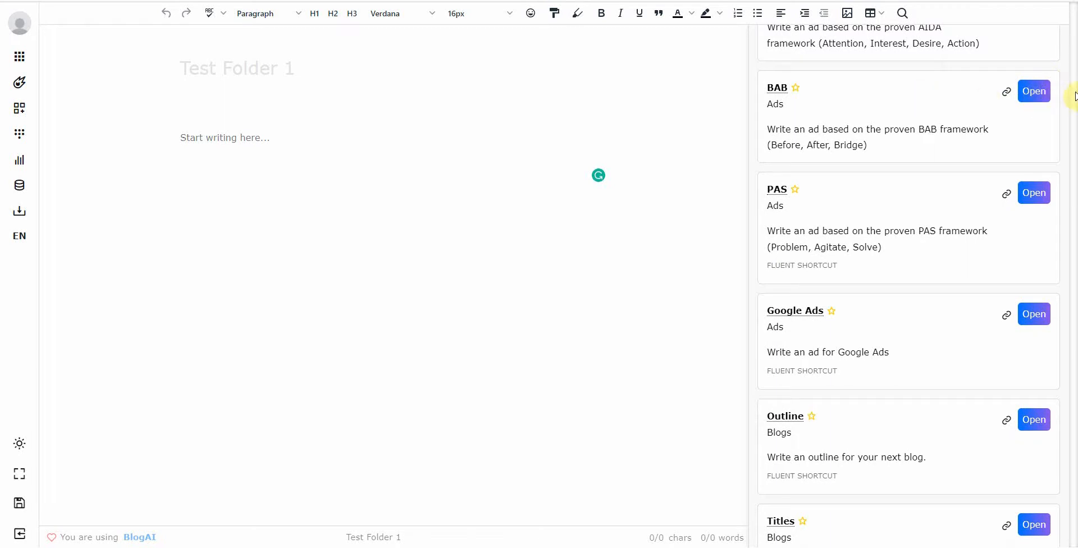
left_click_drag(1067, 84, 1069, 98)
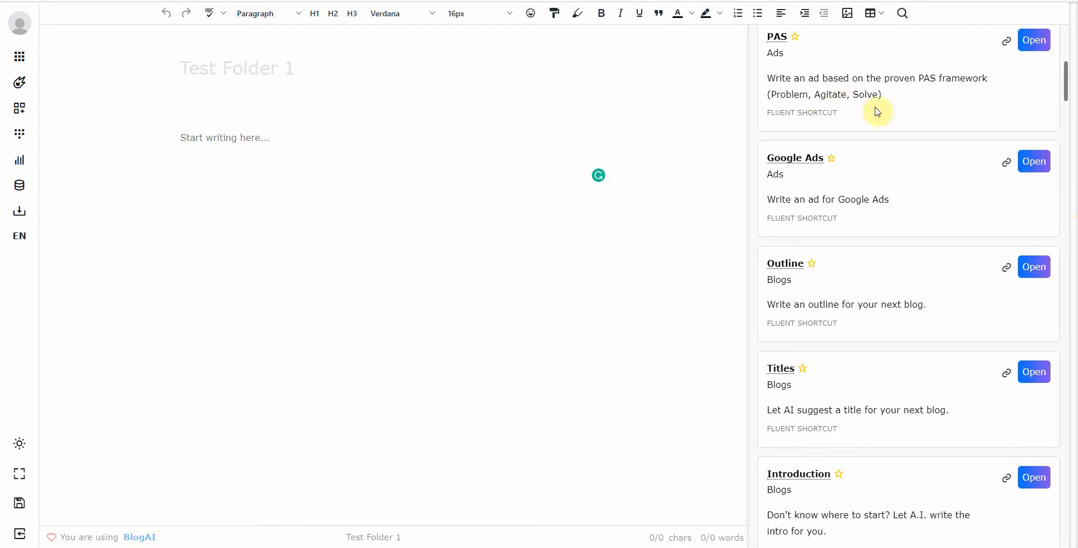
left_click_drag(1066, 97, 1072, 150)
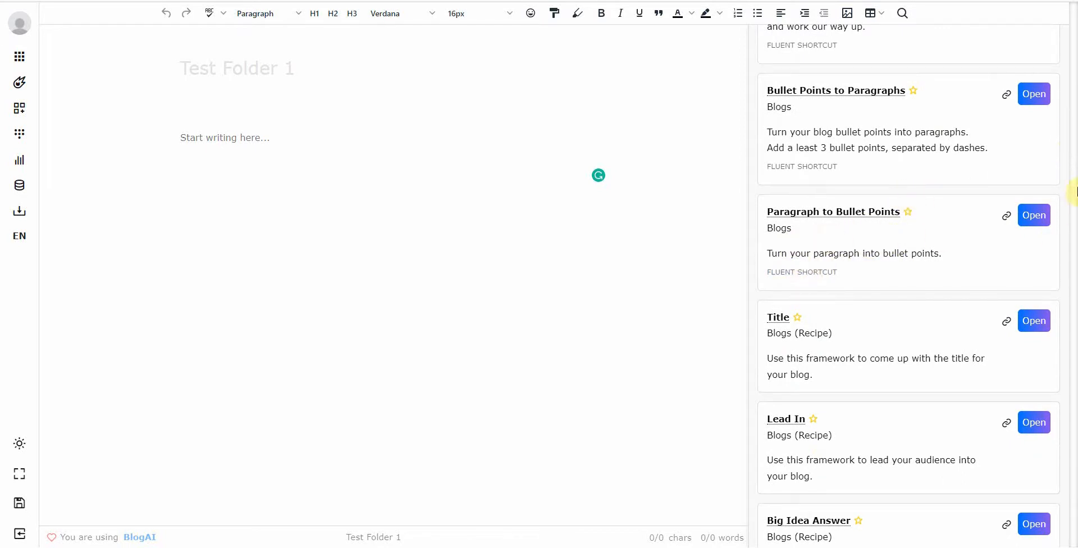
left_click_drag(1062, 142, 1069, 252)
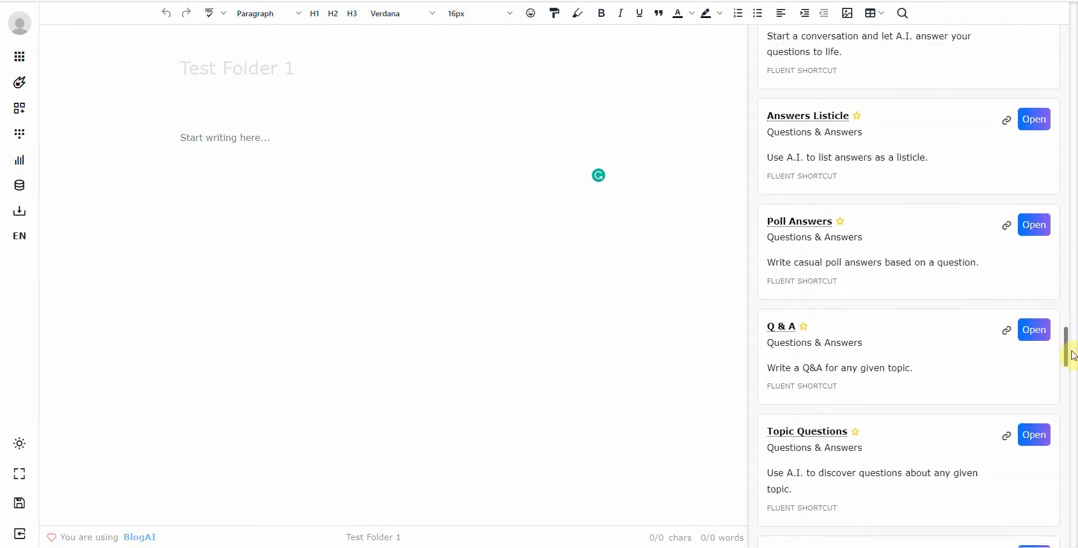
left_click_drag(1072, 377, 1060, 539)
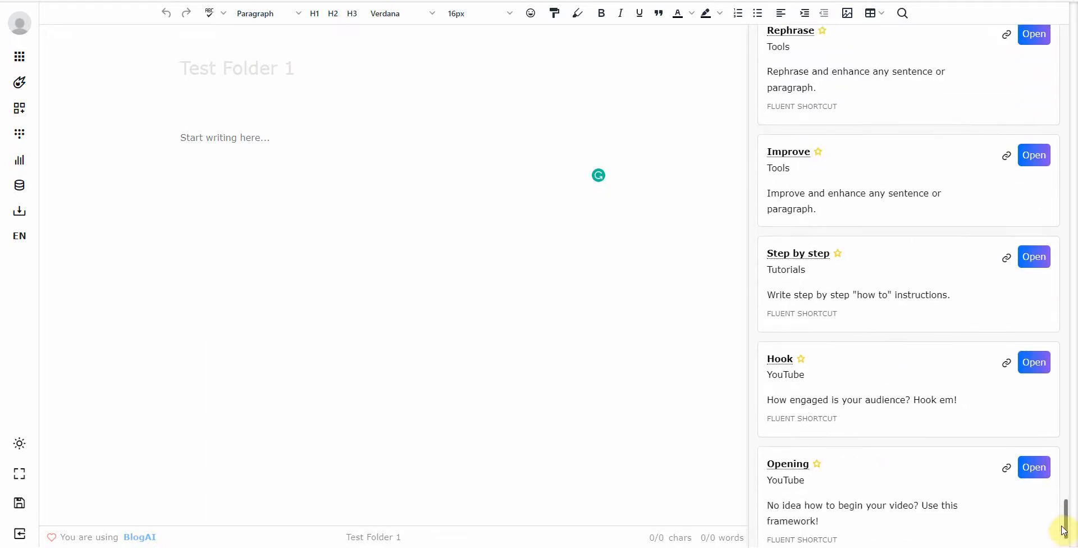
left_click_drag(1065, 520, 1075, 51)
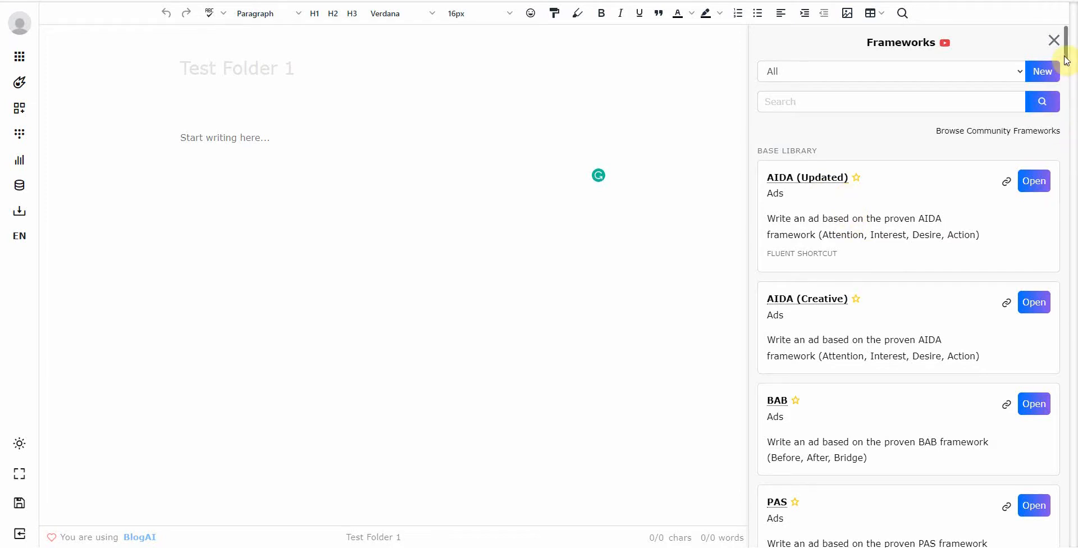
Open the blog Introduction framework and enter "reasons to live on a sailboat" as the blog topic.
left_click_drag(1067, 59, 1070, 109)
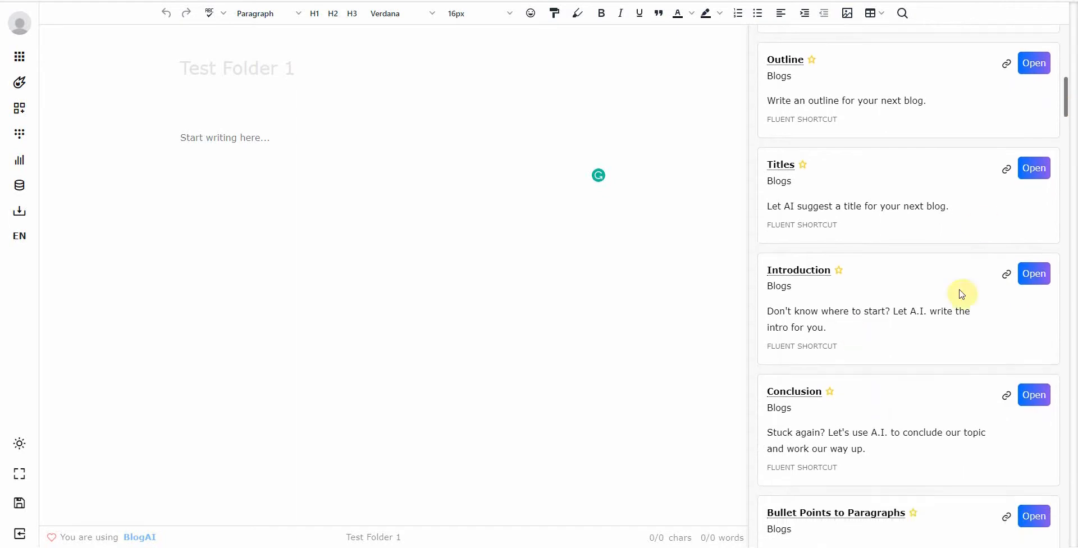
left_click(1033, 284)
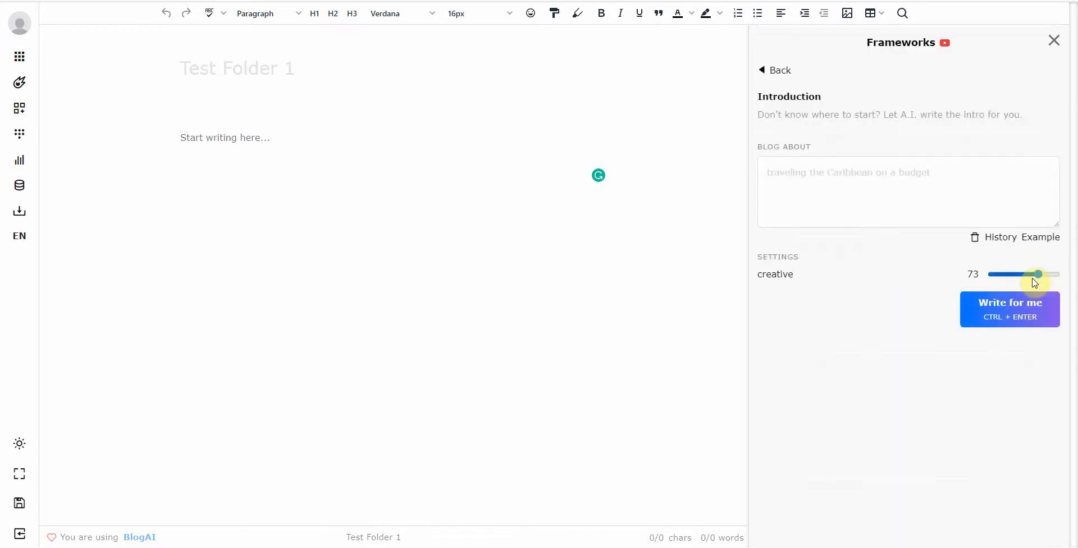
left_click(784, 181)
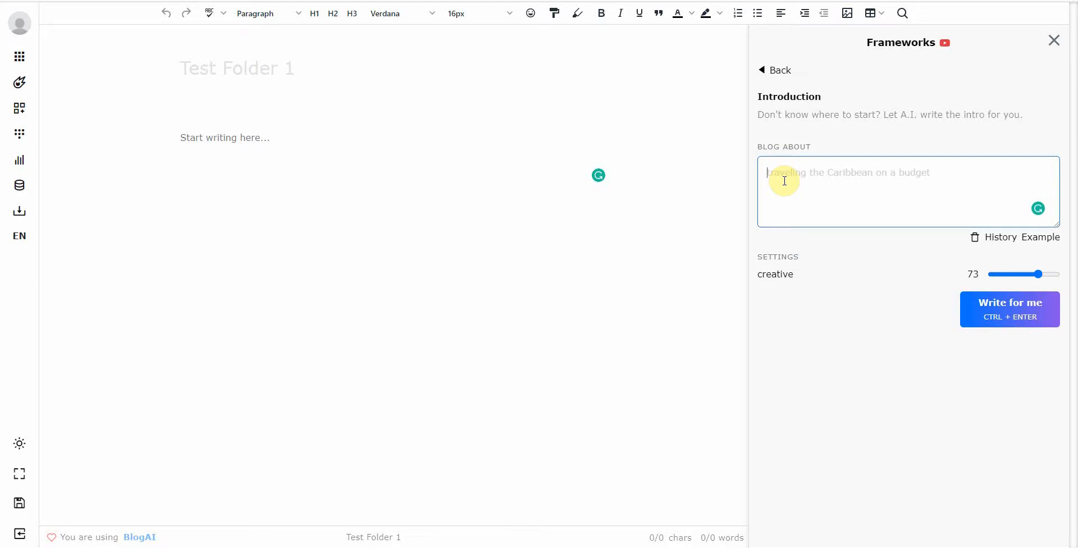
type("reasons to live on a sailboa")
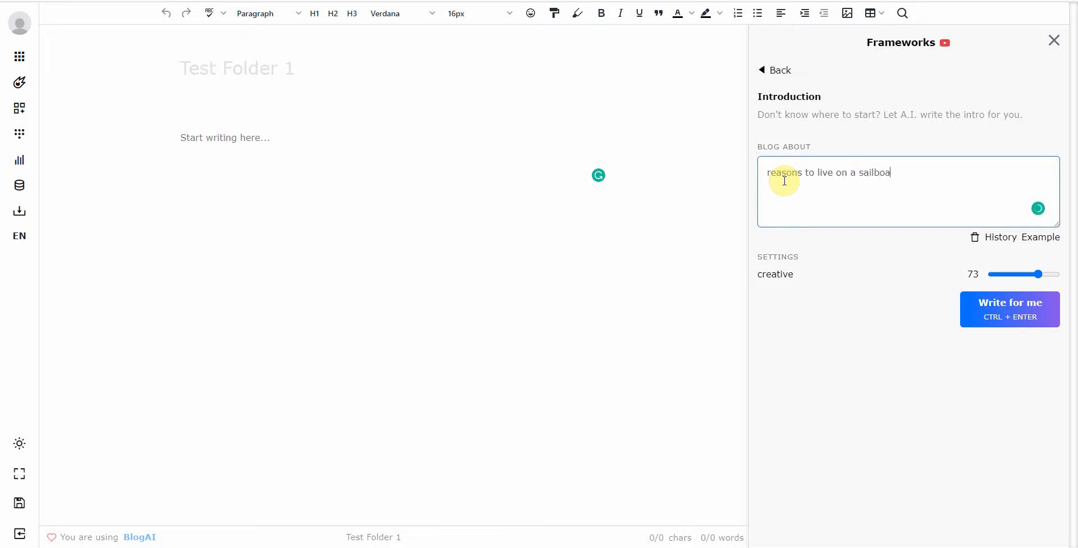
Copy the whole blog topic text and generate the introduction with the framework.
key("ctrl+shift+Left")
key("ctrl+shift+Left")
key("ctrl+shift+Left")
key("ctrl+shift+Left")
key("ctrl+shift+Left")
key("ctrl+shift+Left")
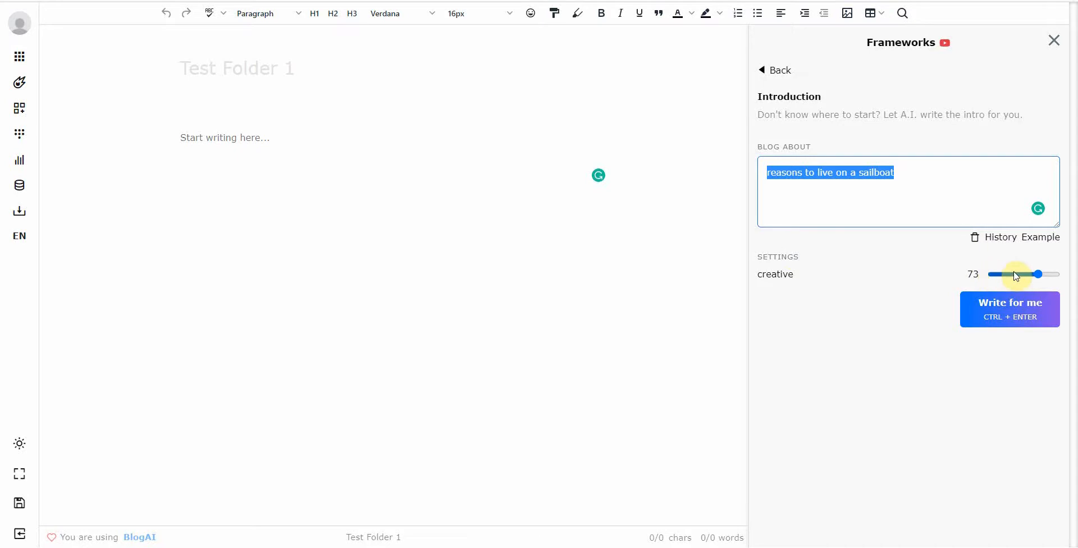
left_click(1006, 324)
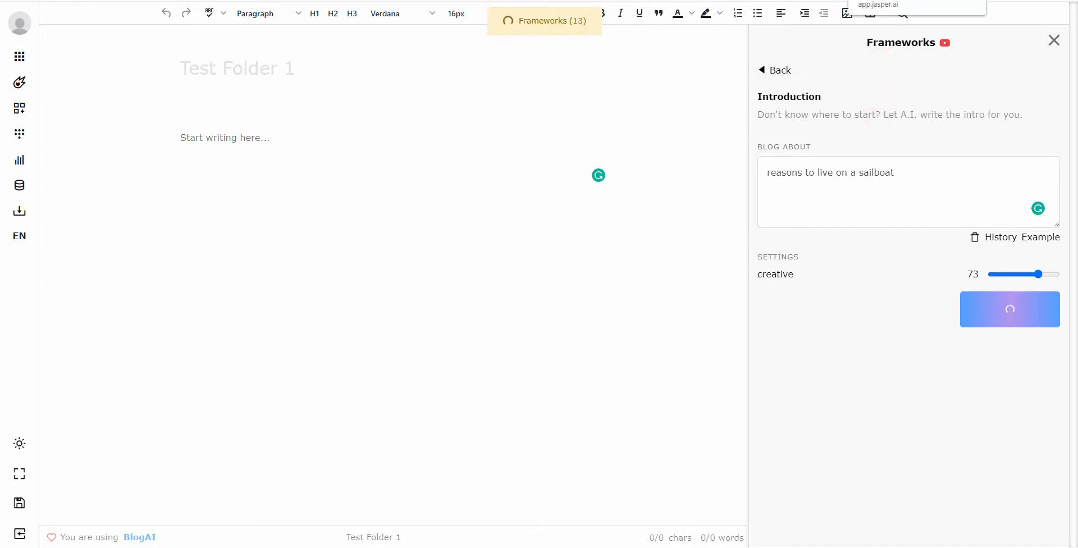
Switch to Jasper and examine the content templates offered in its template library.
left_click(893, 0)
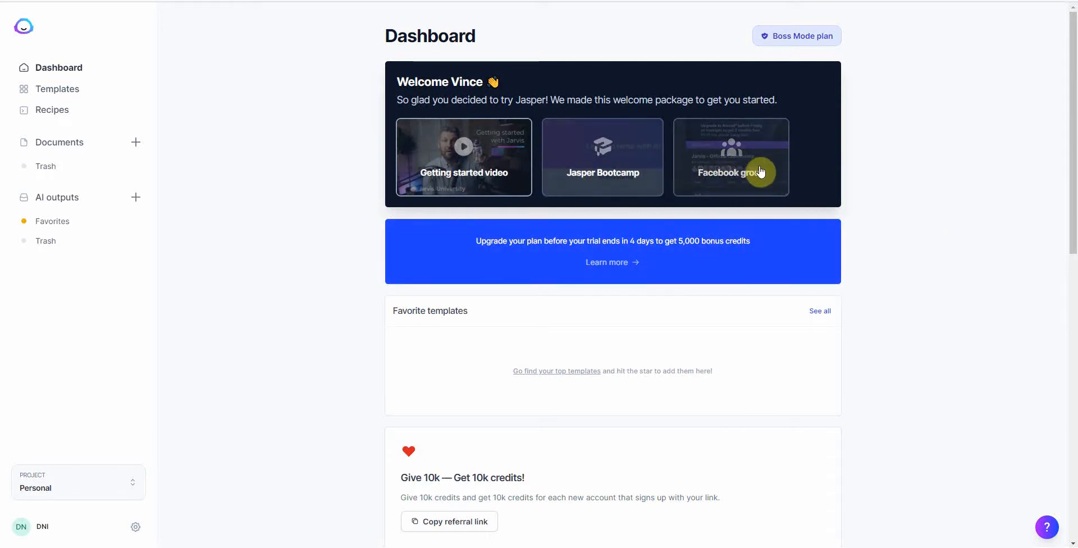
mouse_move(1075, 134)
left_mouse_down()
mouse_move(1075, 339)
mouse_move(1075, 134)
left_mouse_up()
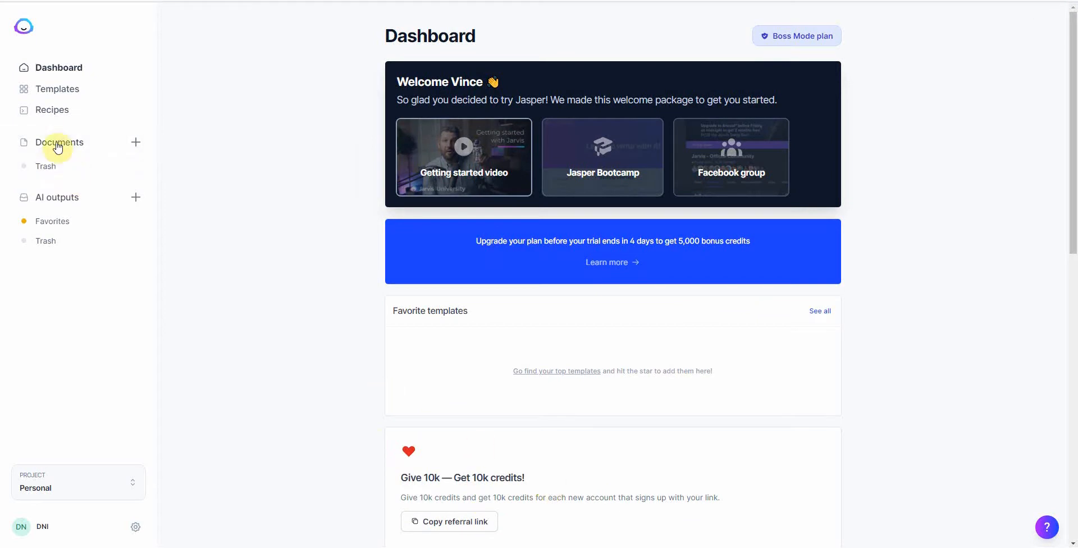
left_click(70, 90)
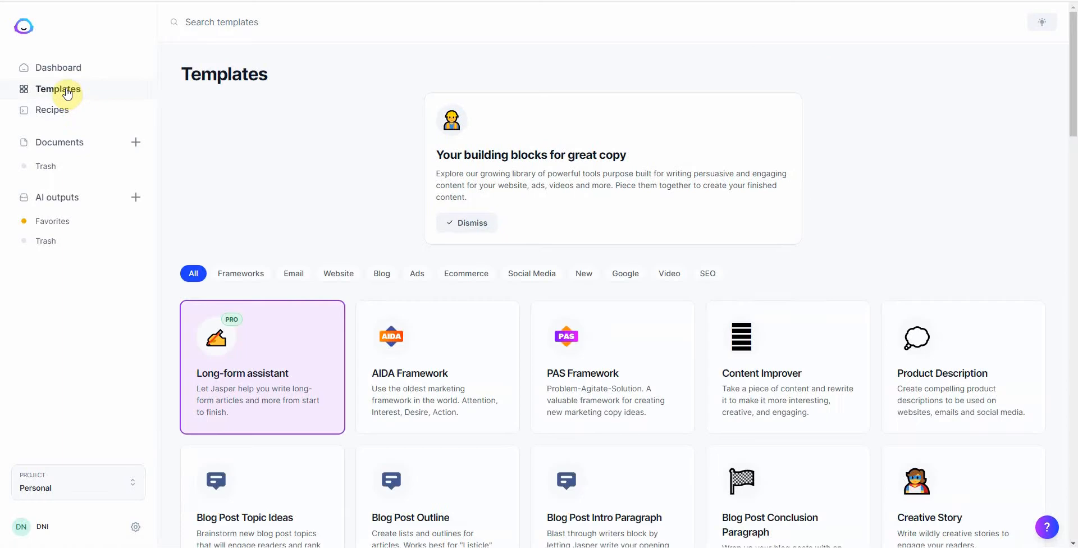
left_click_drag(1072, 85, 1073, 151)
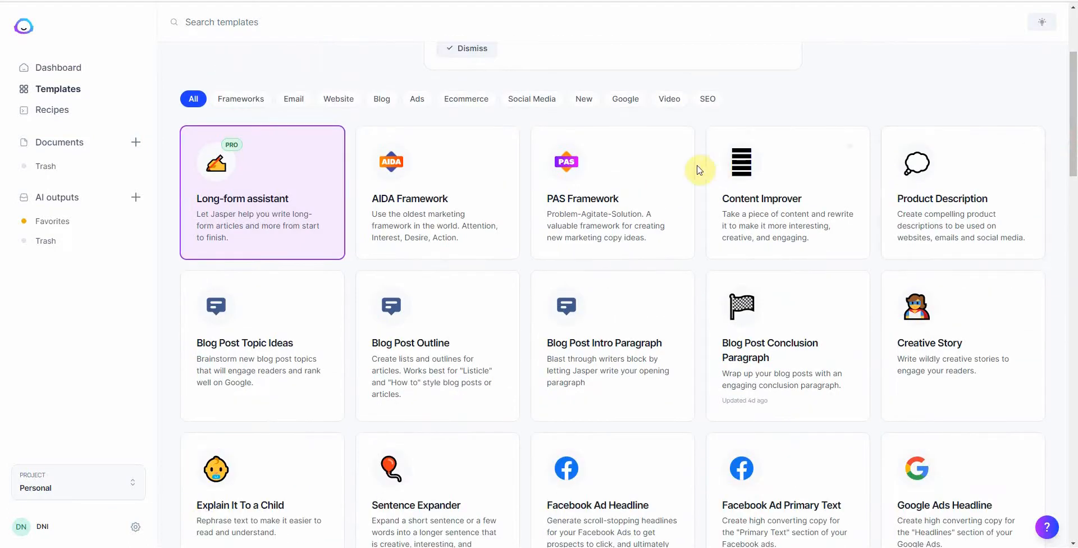
left_click_drag(1073, 133, 1073, 147)
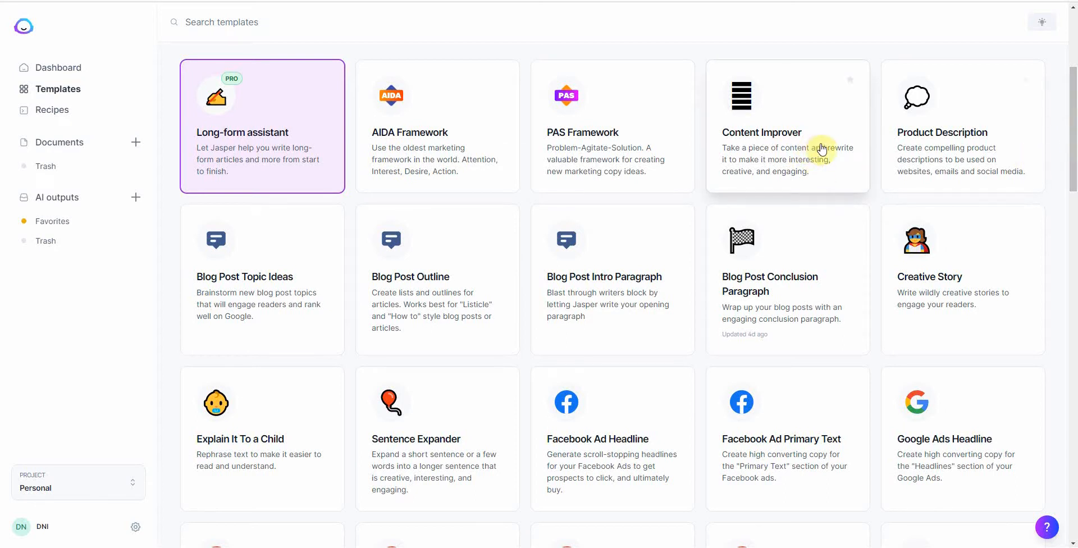
scroll(1072, 147, "down", 2)
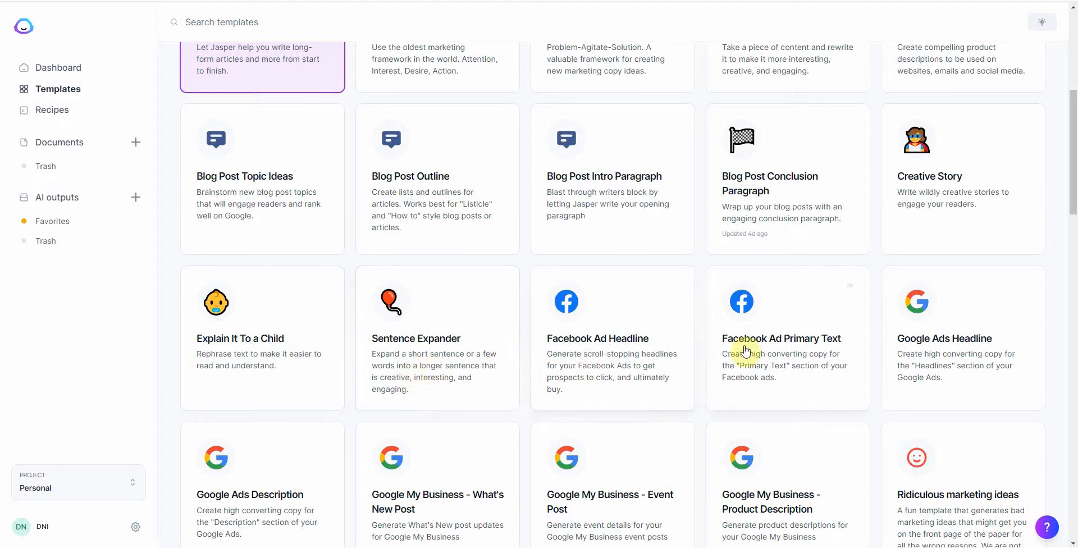
left_click_drag(1075, 177, 1075, 348)
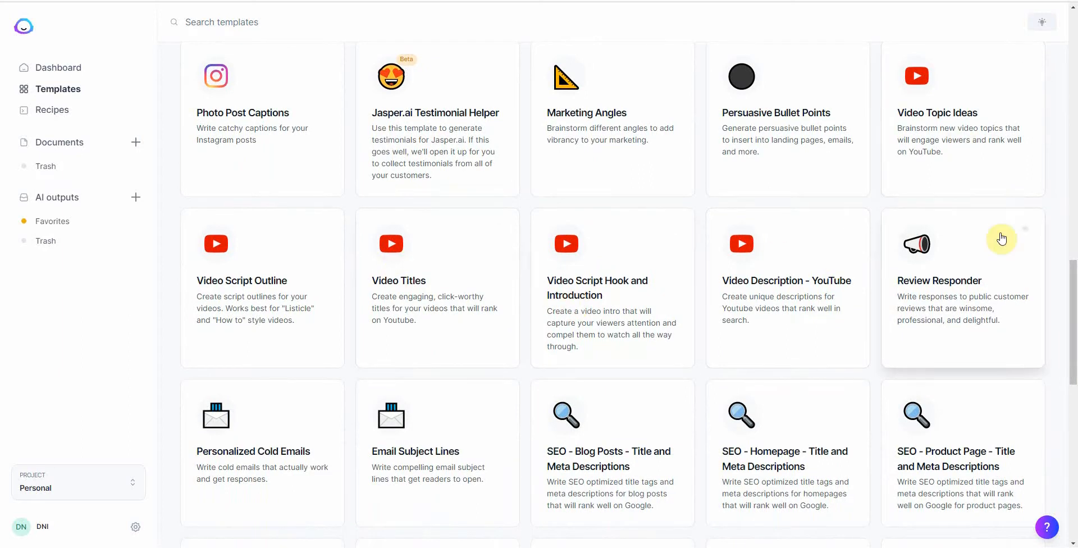
scroll(1053, 331, "down", 2)
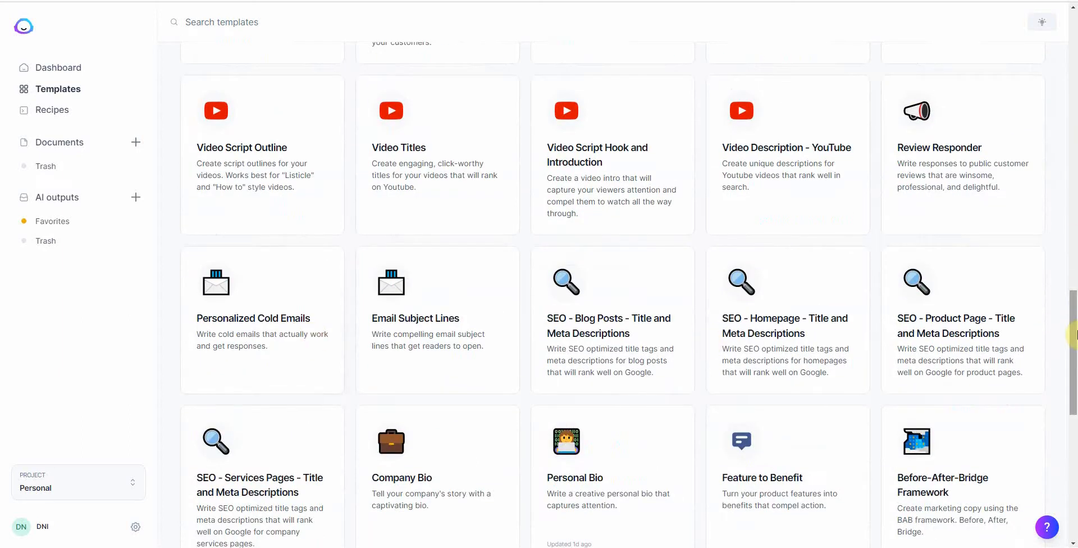
left_click_drag(1074, 331, 1074, 416)
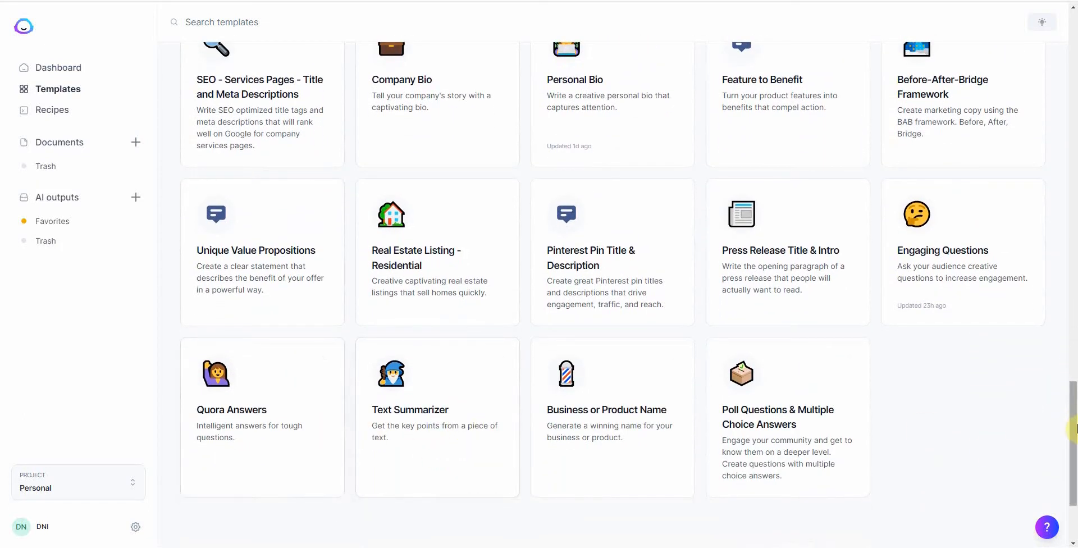
Open the Blog Post Intro Paragraph template and enter "reasons to live on a sailboat" as the blog post title.
left_click_drag(1075, 425, 1075, 119)
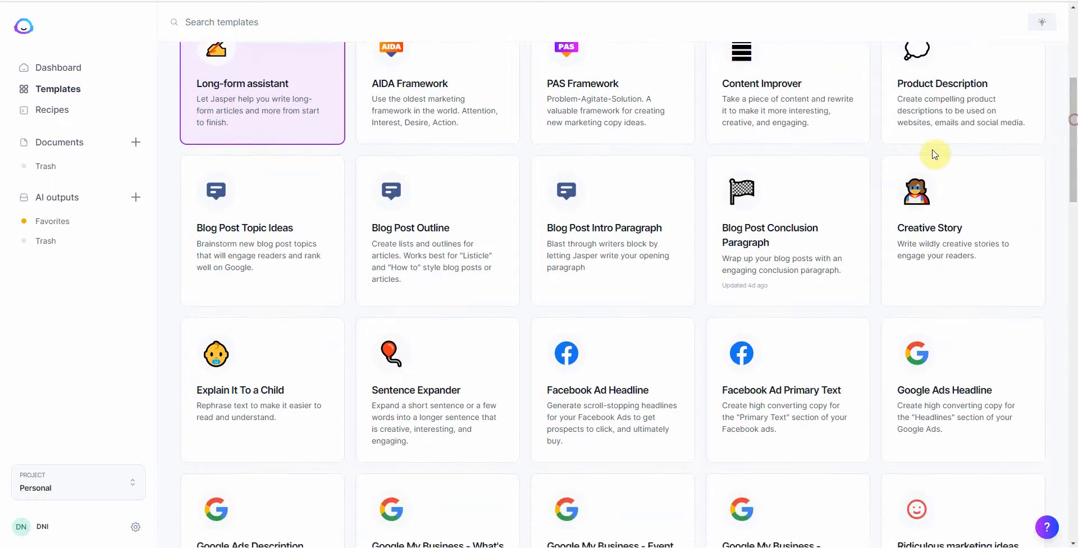
left_click(611, 248)
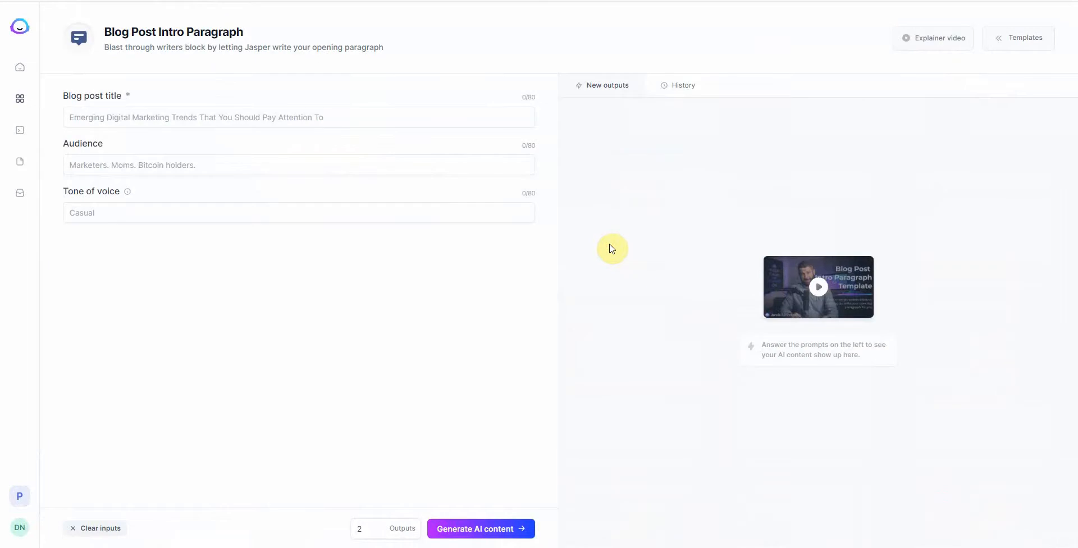
left_click(125, 118)
type("reasons to live on a sailboat")
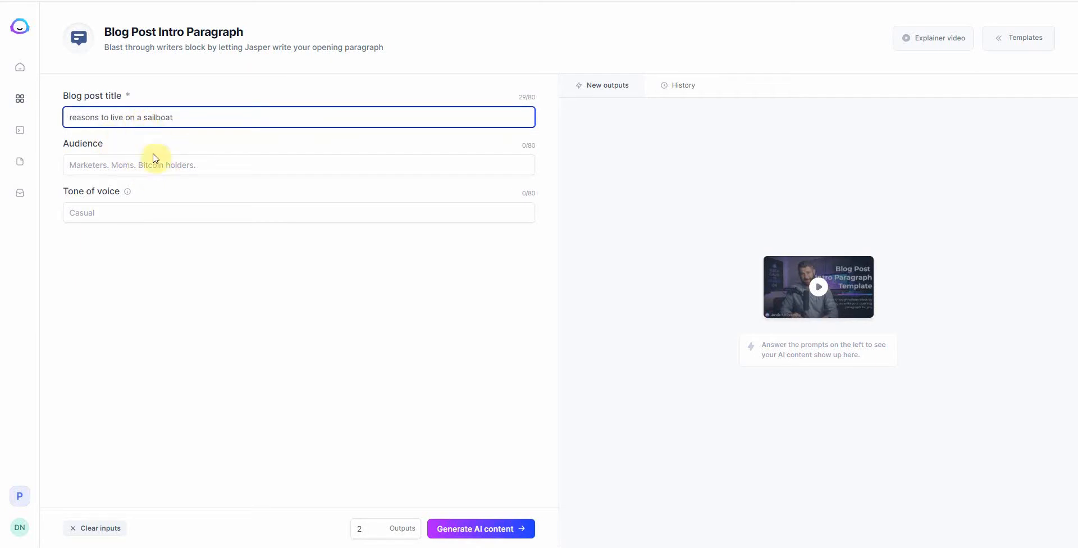
Set the audience to "general audience" and the tone of voice to "casual", and generate the blog intro paragraphs.
left_click(144, 168)
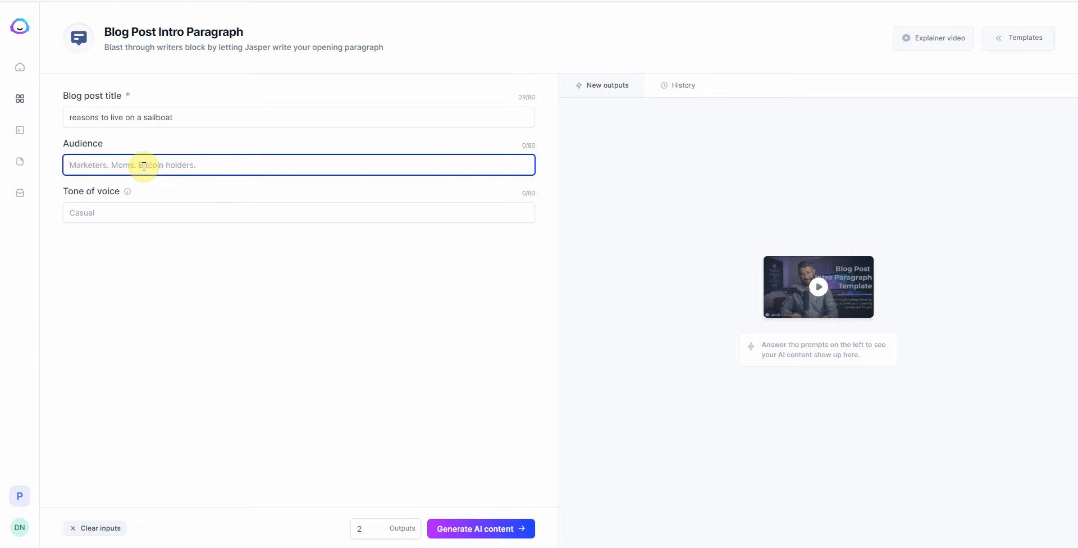
type("general audience")
left_click(153, 213)
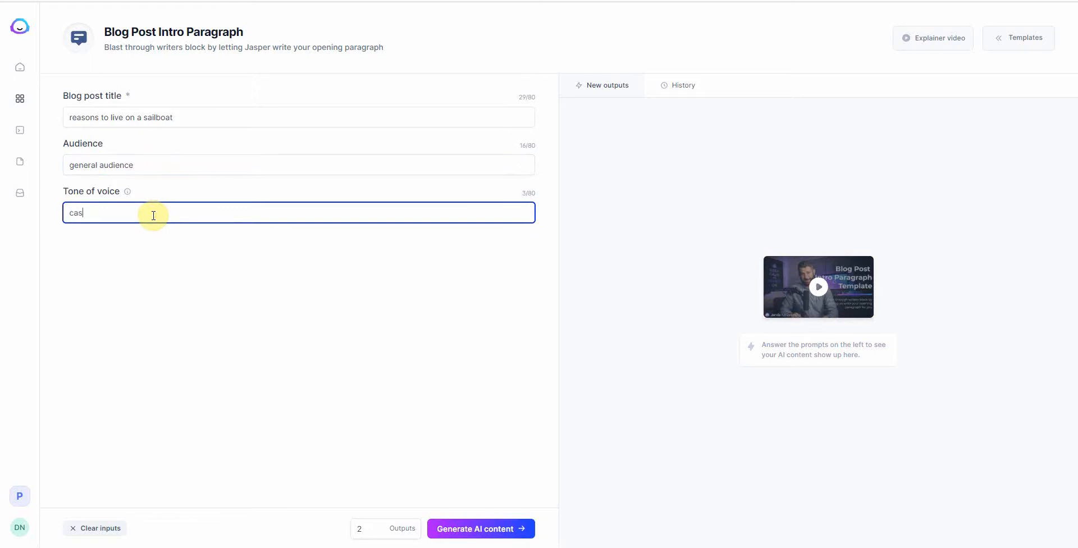
type("casual")
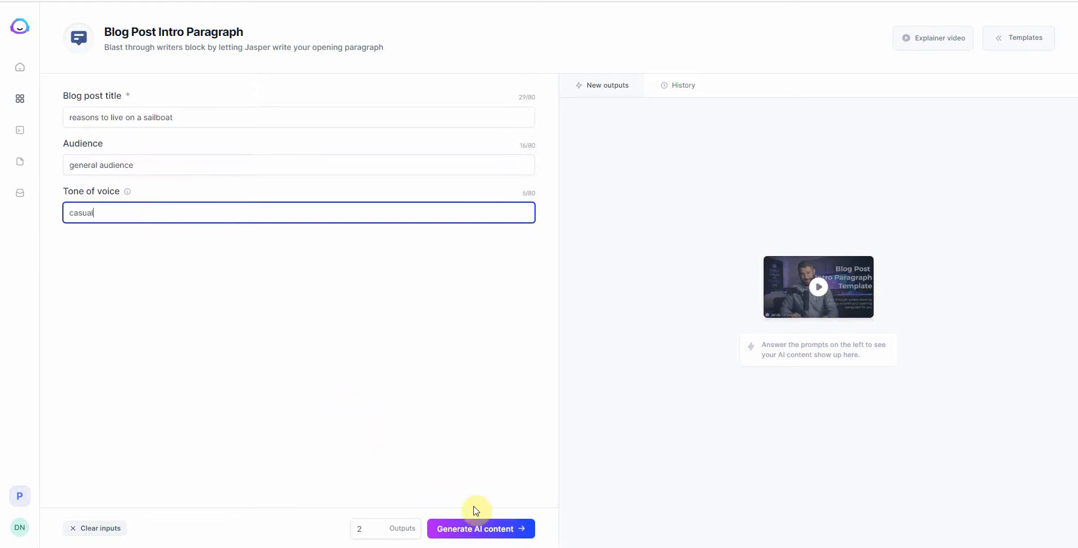
left_click(483, 528)
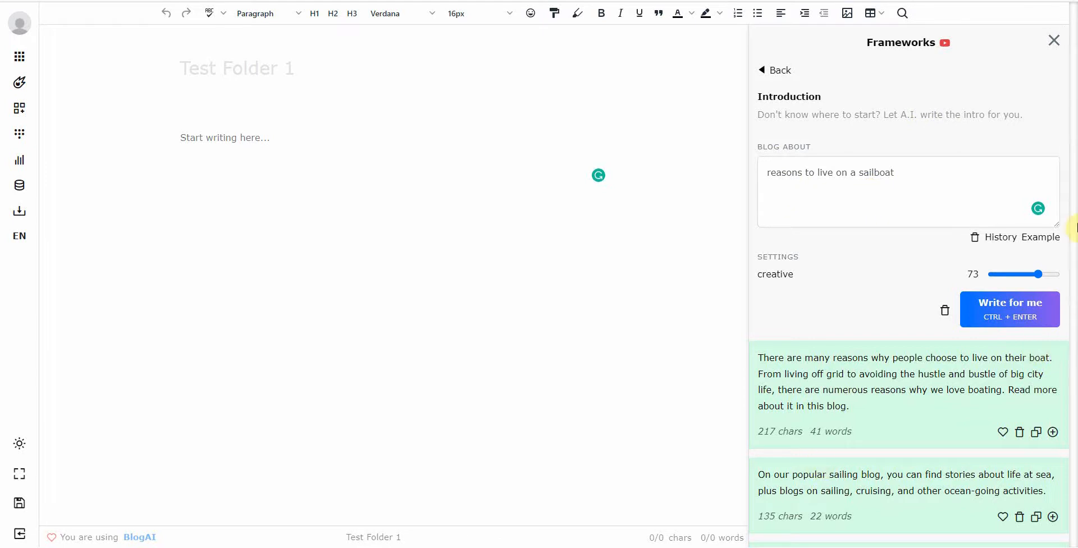
Switch to ClosersCopy and read through the introductions generated by its Introduction framework.
scroll(978, 394, "down", 5)
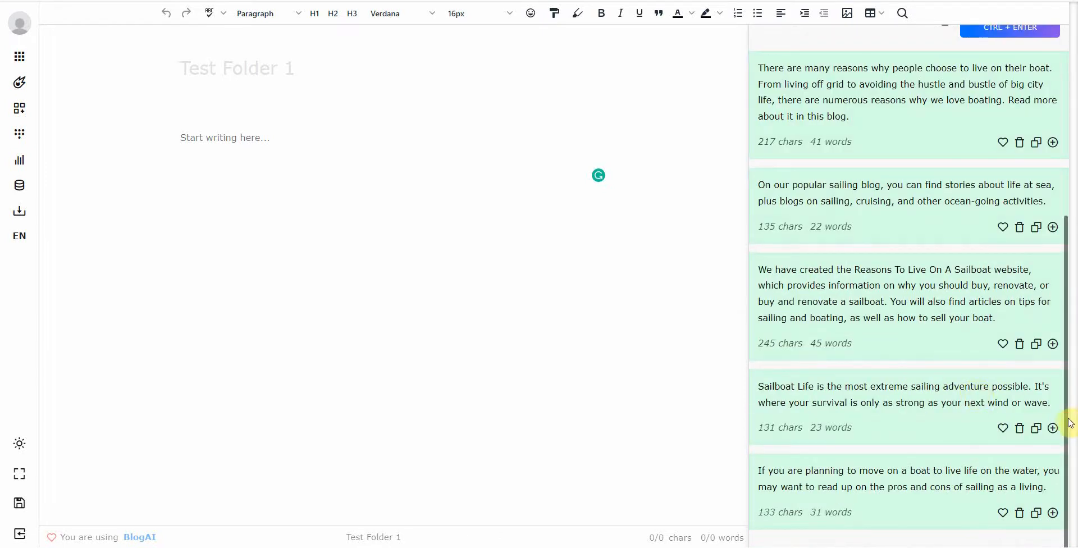
scroll(1068, 418, "up", 1)
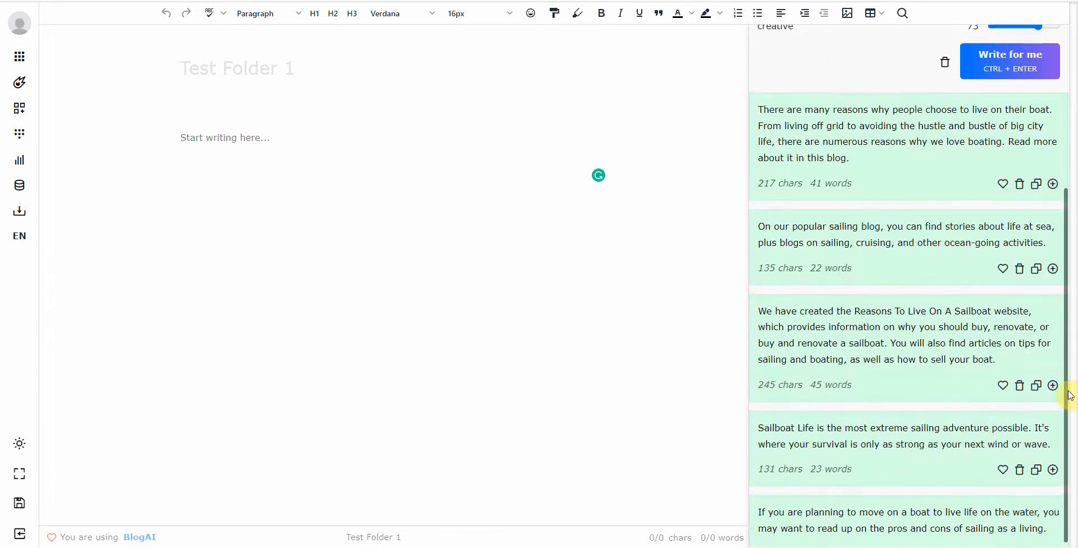
scroll(1070, 396, "down", 1)
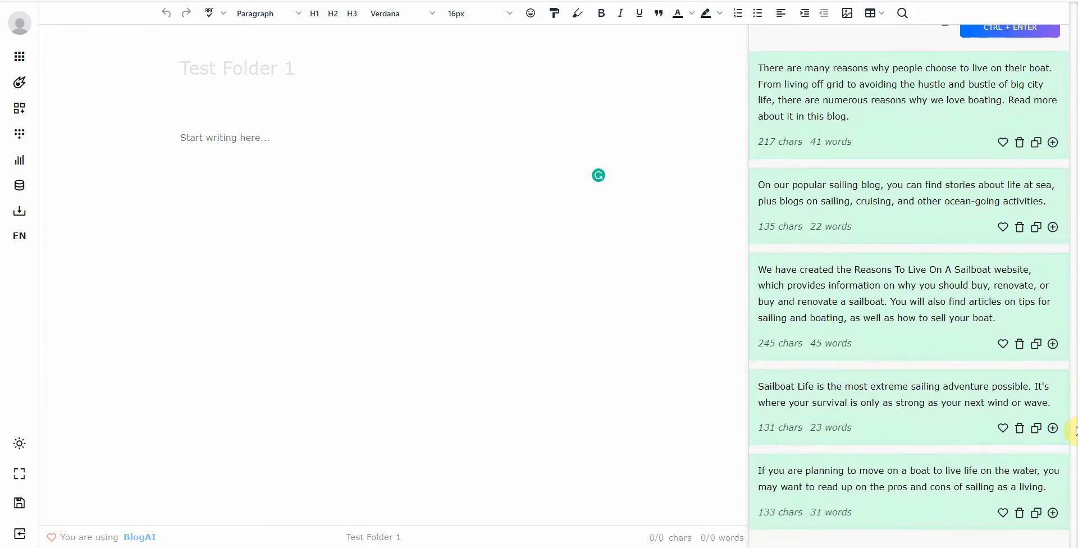
scroll(1074, 430, "up", 1)
scroll(1074, 416, "up", 1)
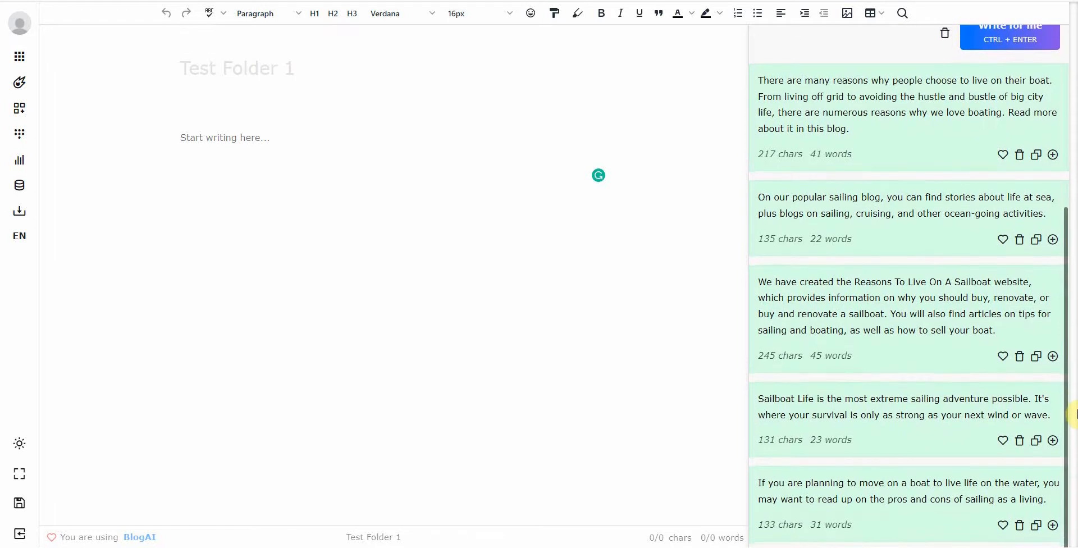
scroll(1074, 414, "up", 4)
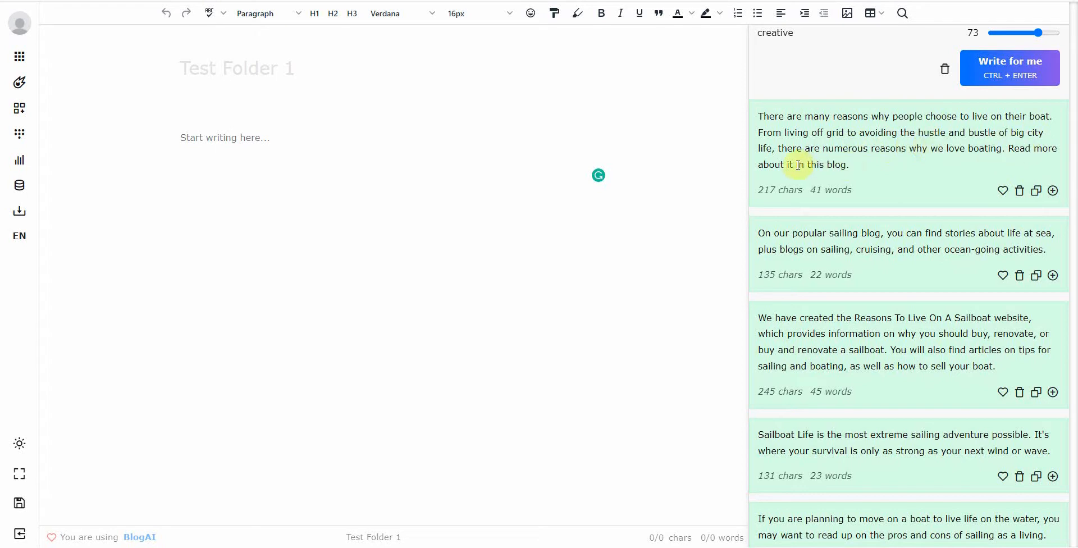
Add the first generated introduction, starting "There are many reasons why people choose to live on their boat", to the document.
left_click(932, 165)
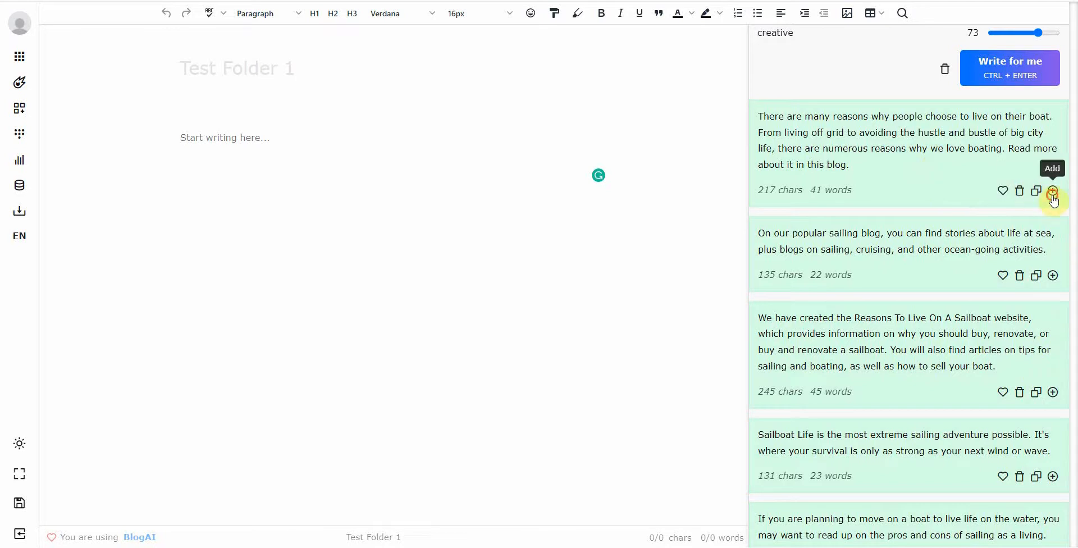
left_click(1052, 192)
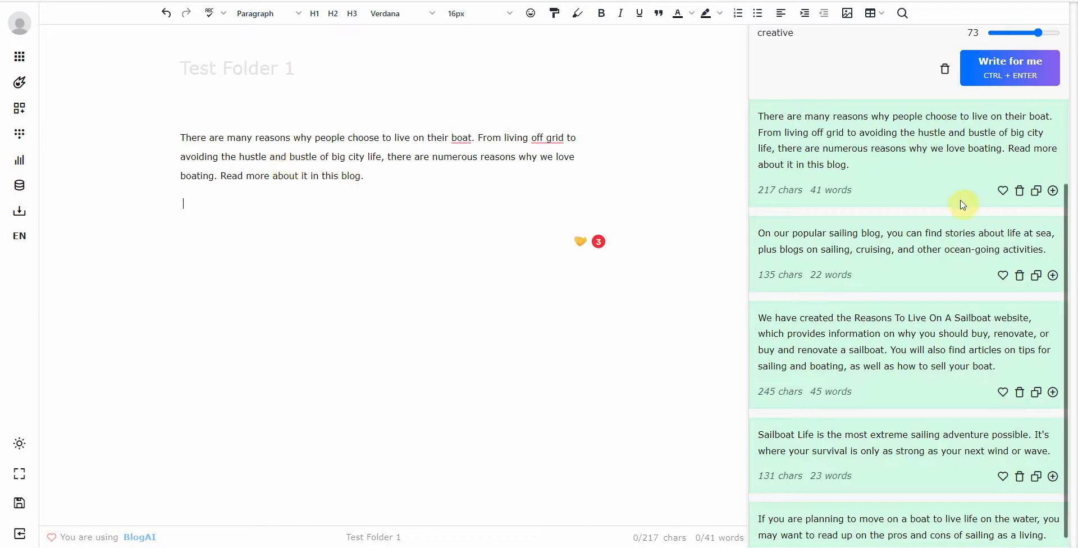
scroll(1026, 306, "up", 5)
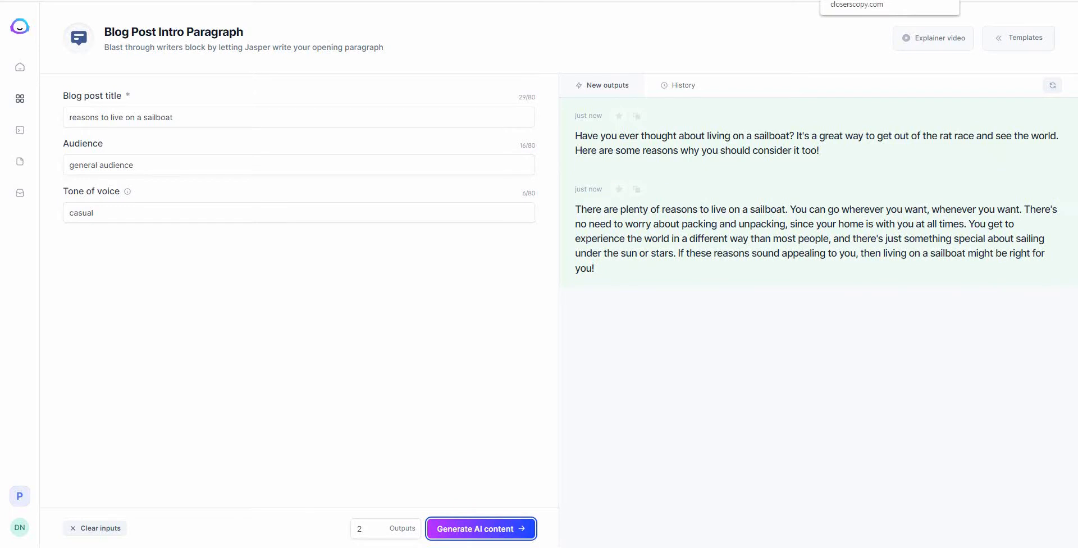
Switch from Jasper to ClosersCopy and copy the whole introduction paragraph in the document.
left_click(859, 0)
left_click(389, 173)
left_click_drag(392, 174, 181, 134)
key("ctrl+c")
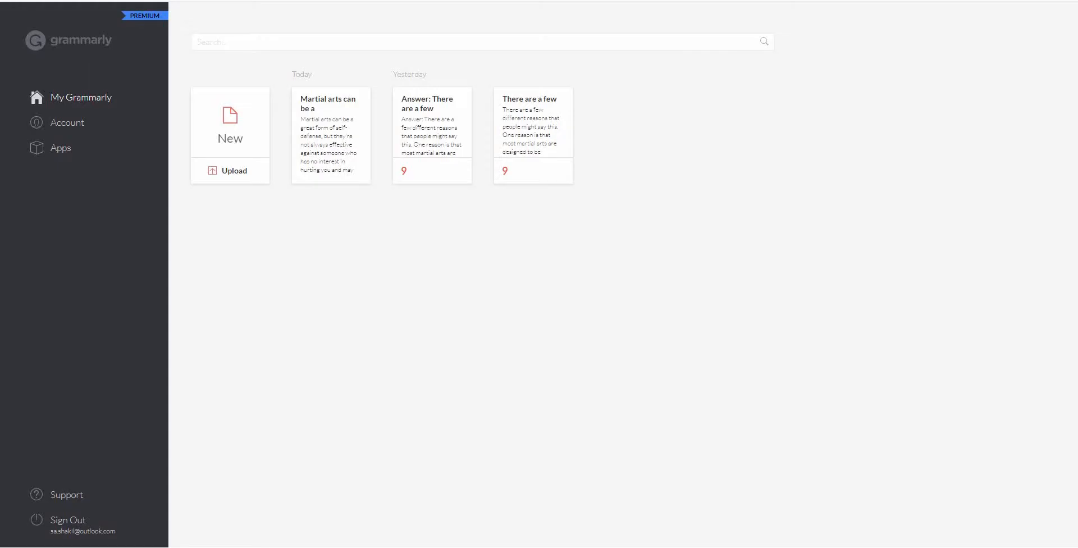
Paste the copied ClosersCopy introduction into a new Grammarly document and run the plagiarism check.
left_click(243, 128)
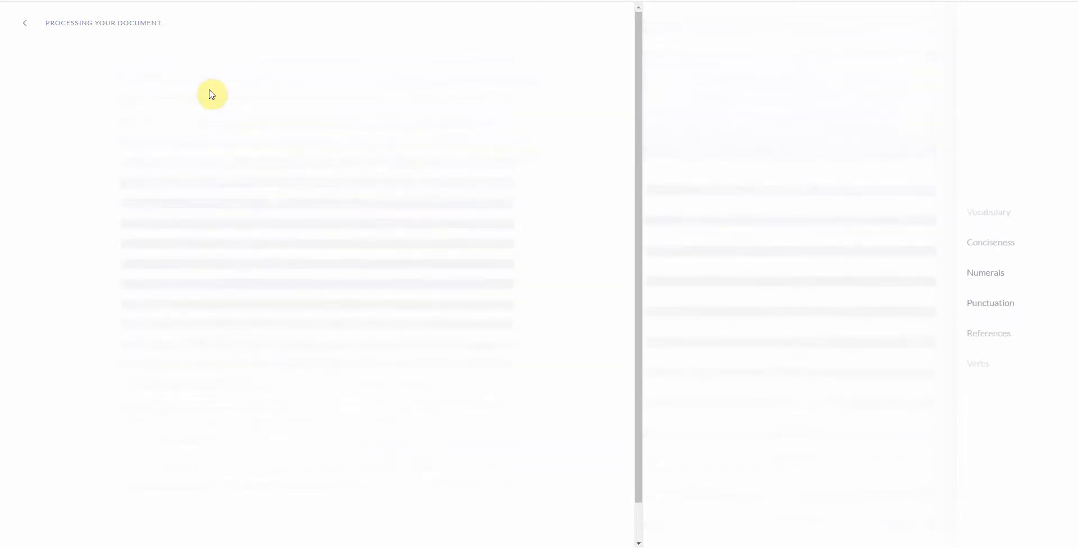
key("ctrl+v")
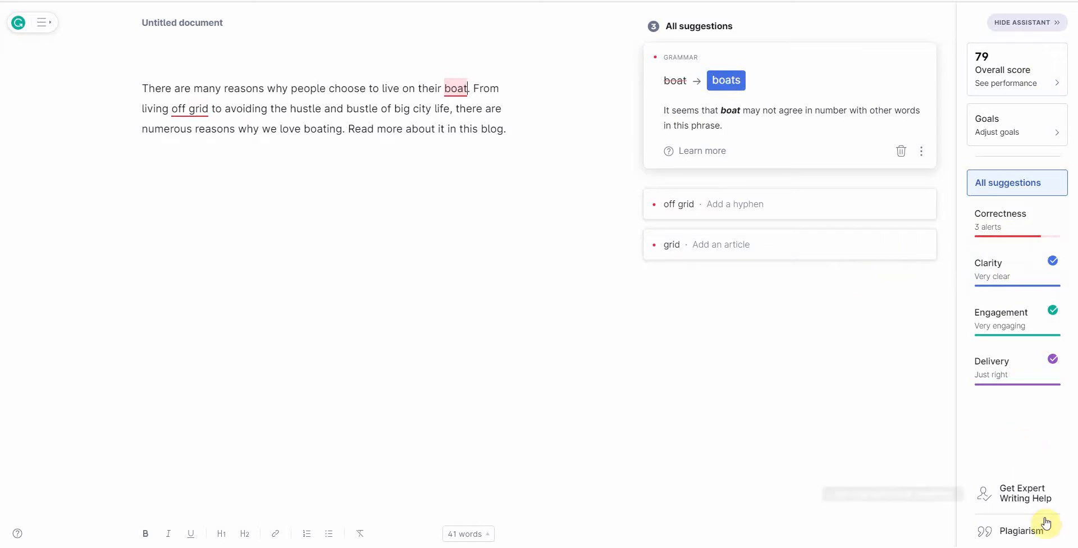
left_click(1045, 538)
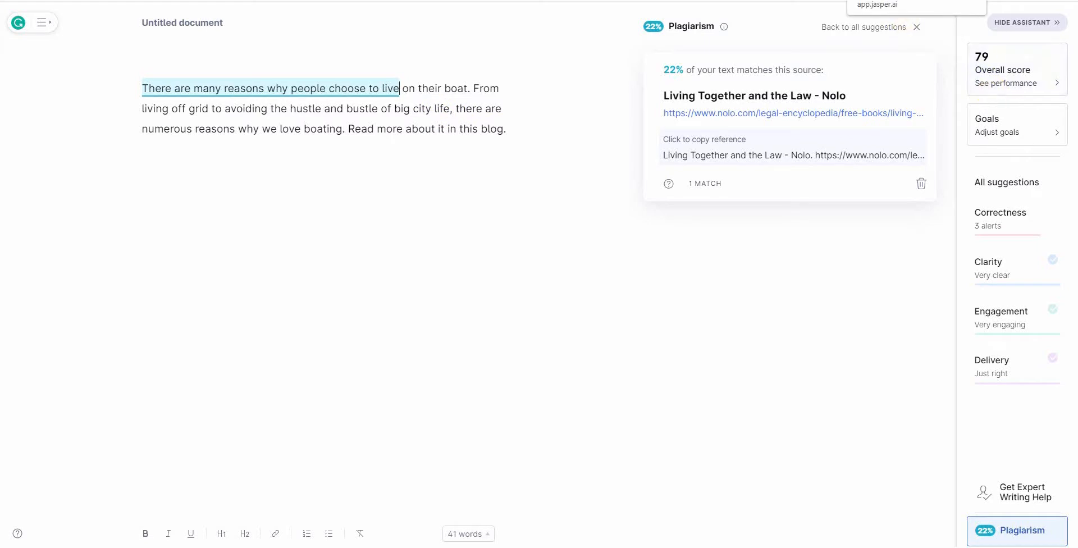
Switch to Jasper, copy the second generated intro, starting "There are plenty of reasons to live on a sailboat", and return to Grammarly.
left_click(893, 1)
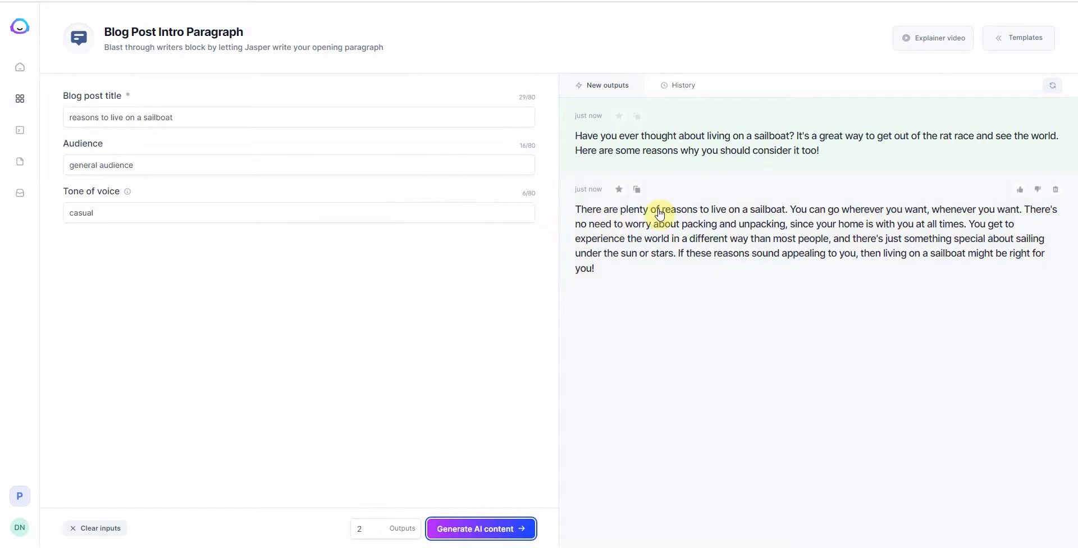
left_click(637, 189)
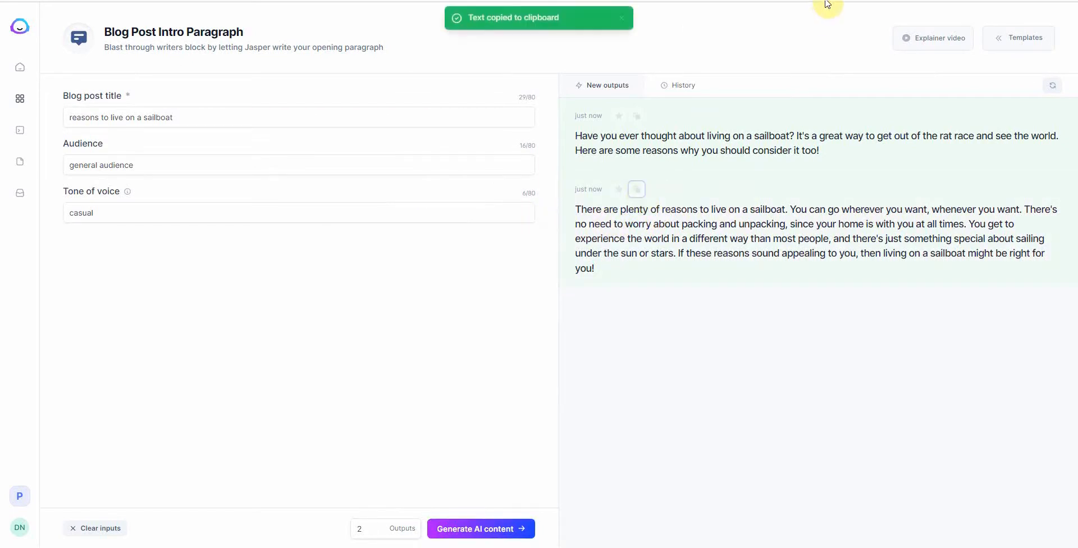
left_click(631, 1)
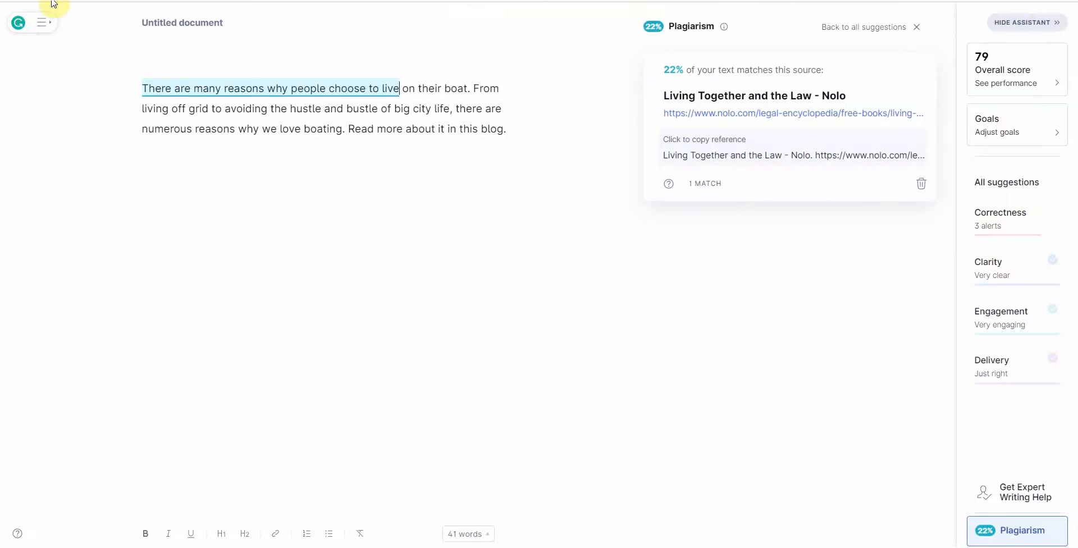
Paste the copied Jasper introduction into another new Grammarly document and check it for plagiarism.
left_click(19, 22)
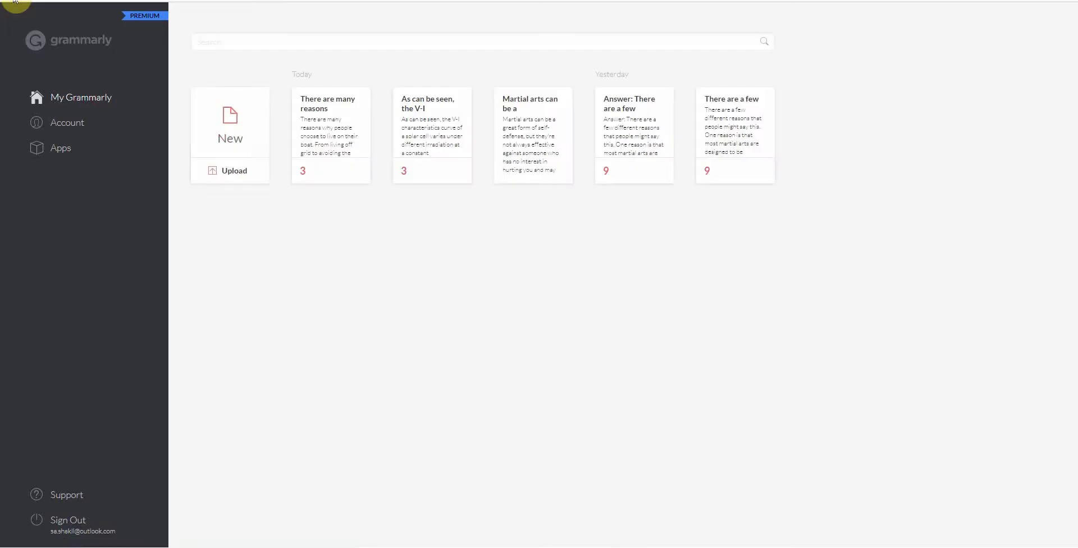
left_click(226, 136)
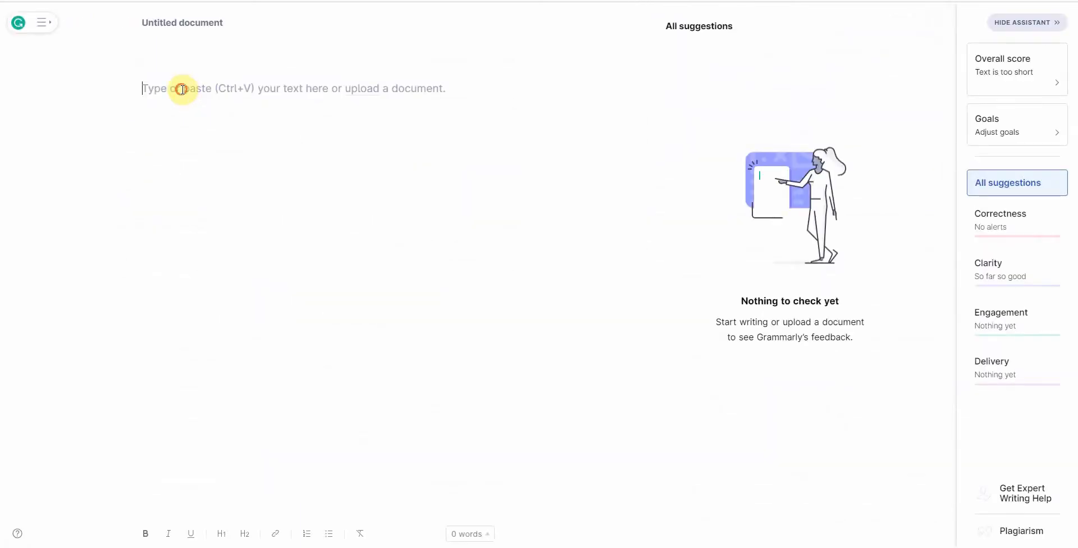
key("ctrl+v")
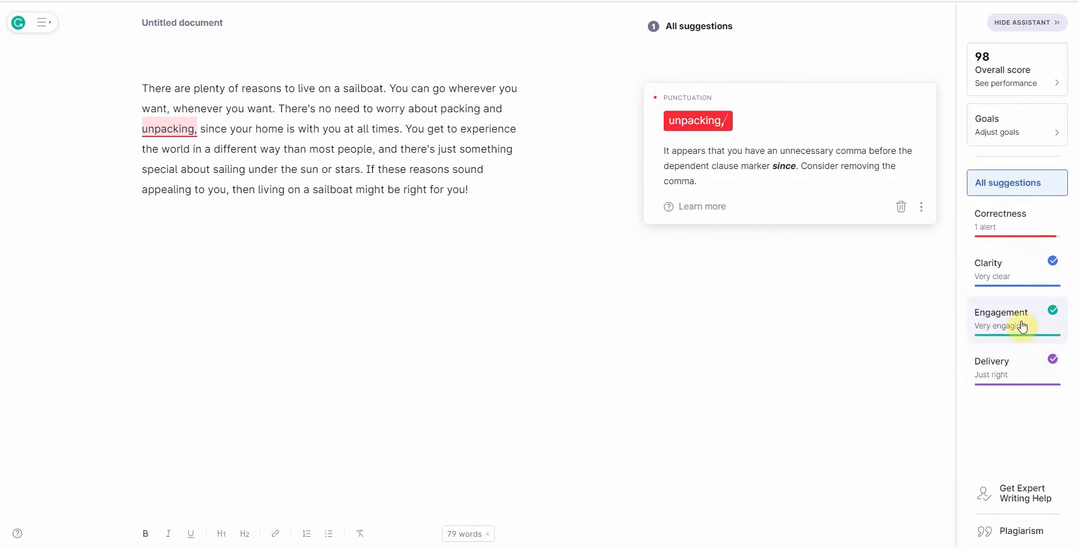
left_click(1019, 531)
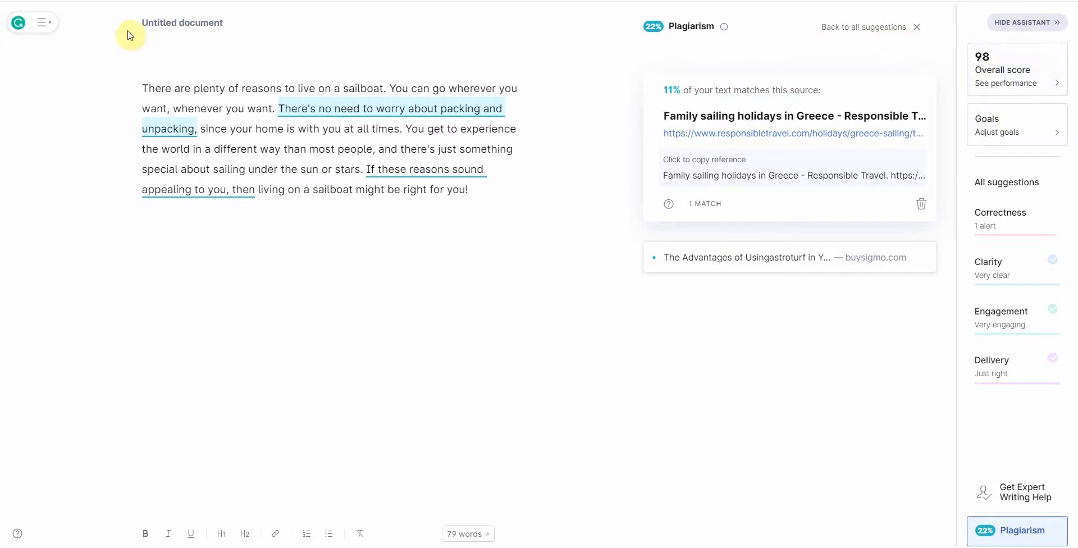
Leave the Grammarly document, switch to ClosersCopy and delete the introduction paragraph from the Test Folder 1 document.
left_click(20, 23)
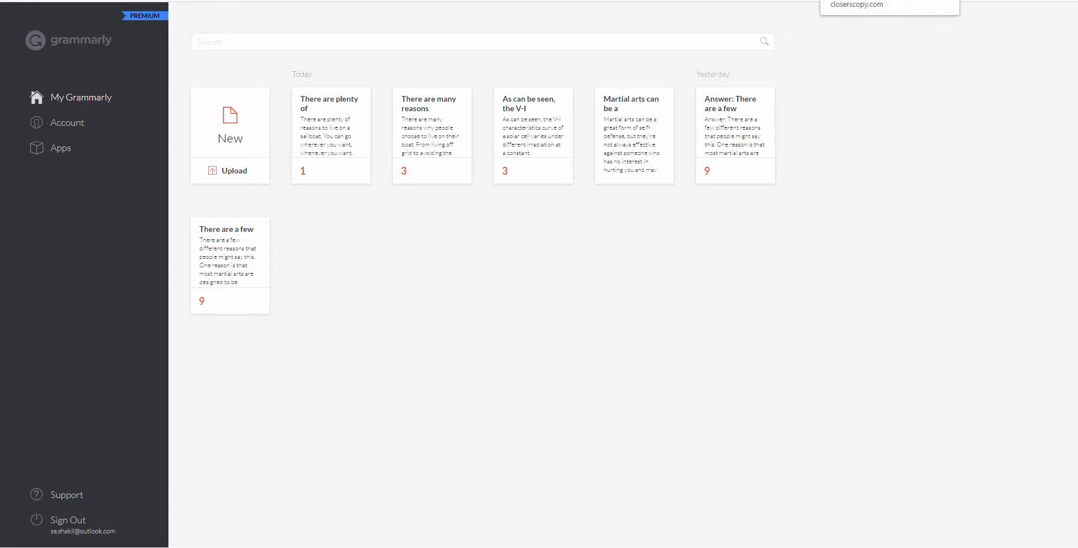
left_click(831, 1)
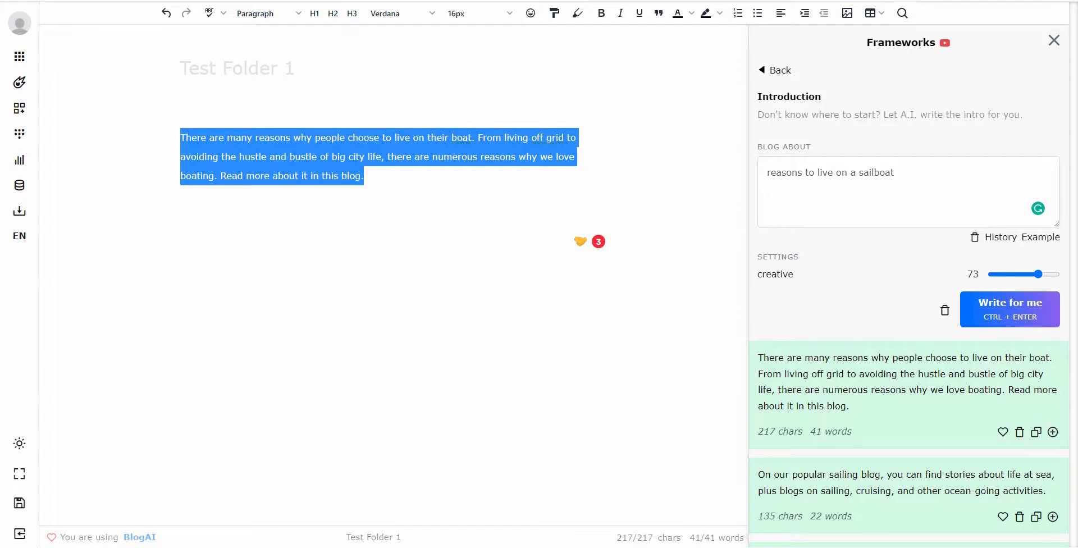
left_click(12, 83)
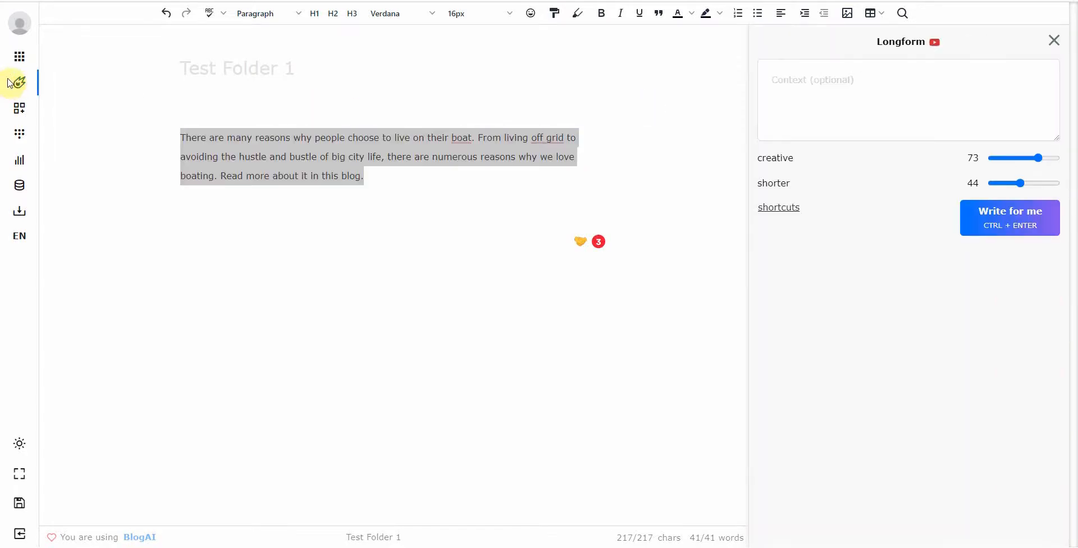
left_click(418, 198)
left_click_drag(402, 187, 105, 103)
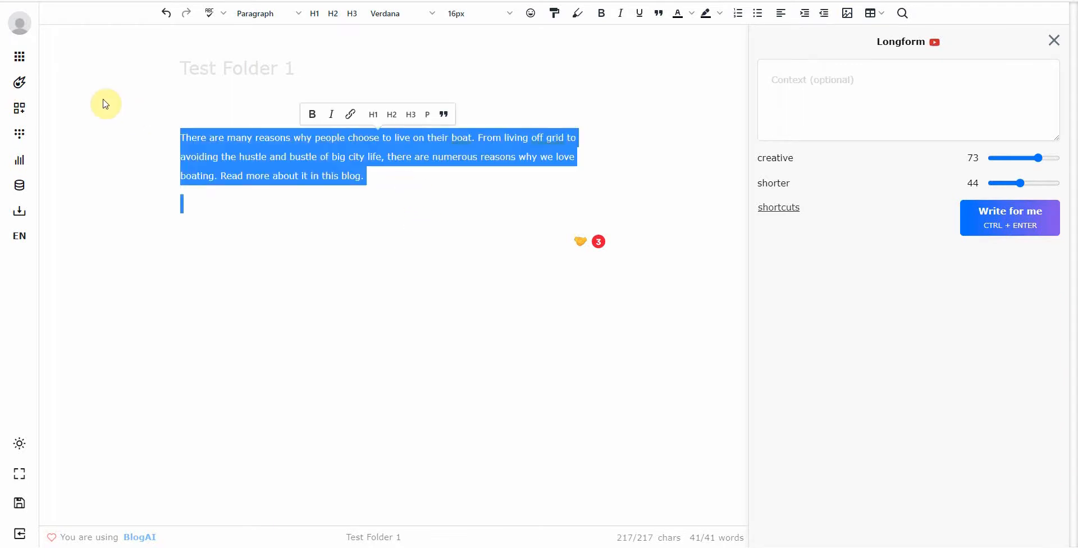
key("BackSpace")
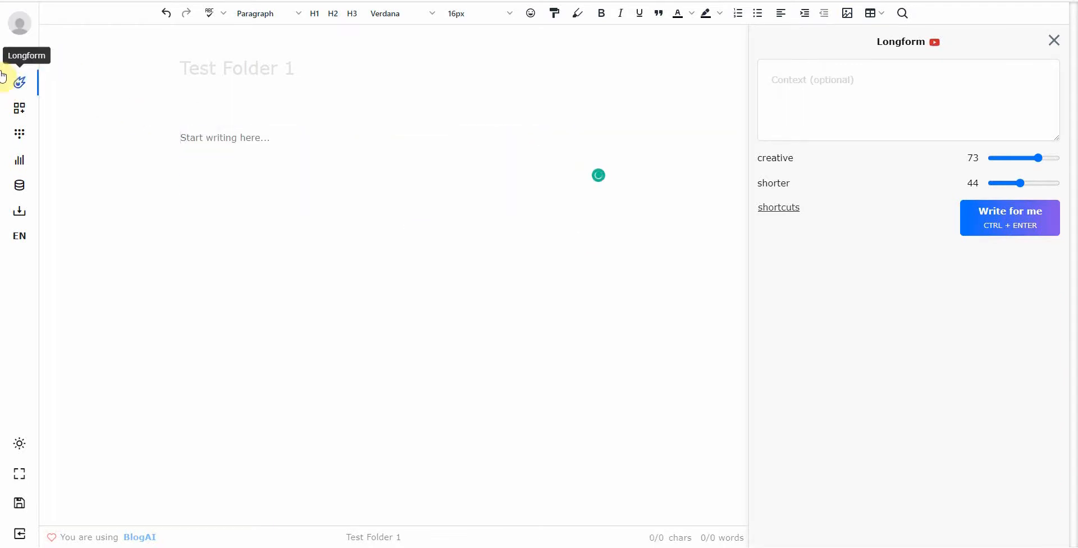
Return to the full frameworks list and open the PAS ad framework, ready to fill in its product description.
left_click(19, 112)
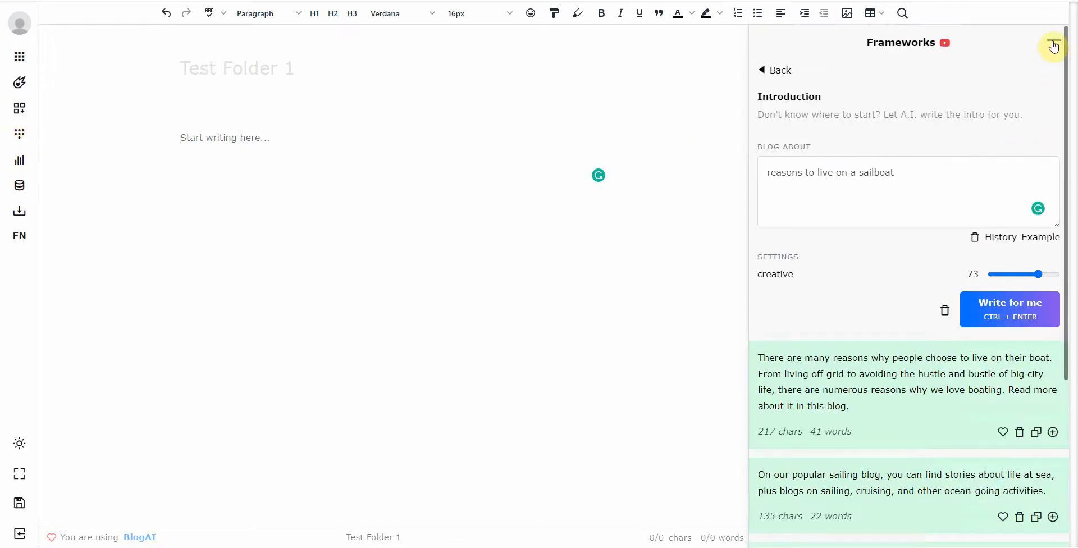
left_click(778, 72)
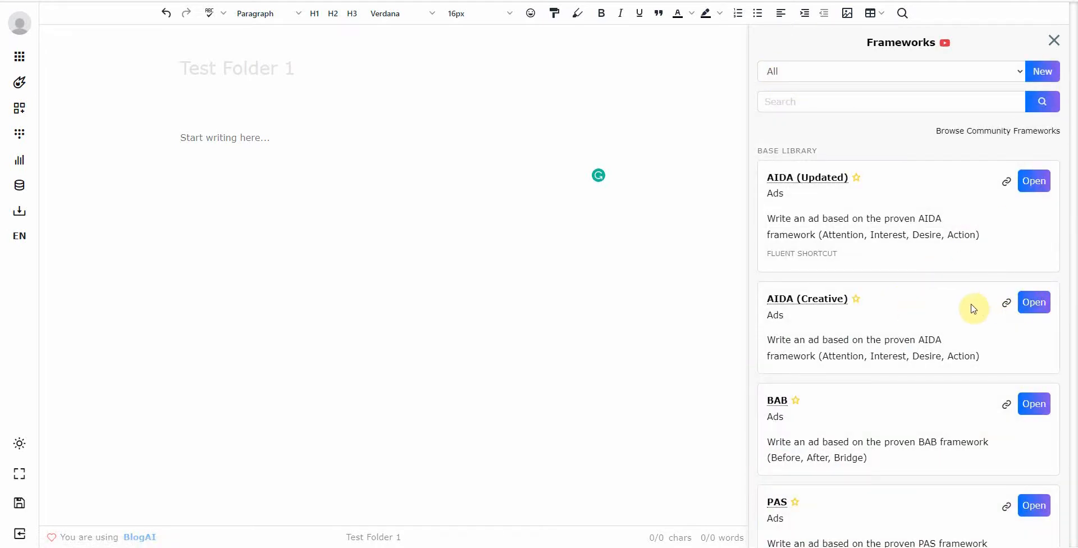
left_click_drag(1069, 61, 1070, 76)
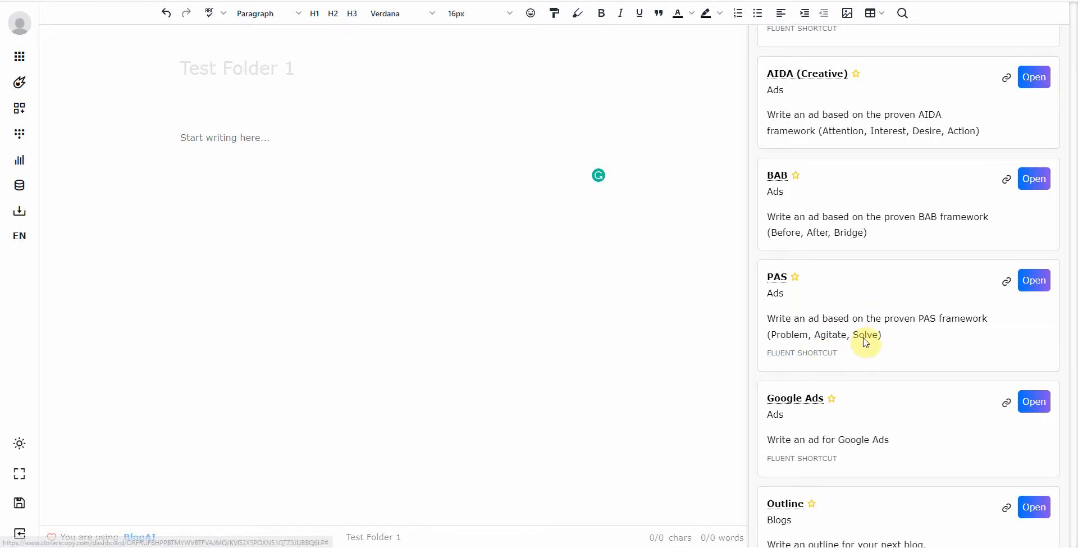
left_click(1037, 287)
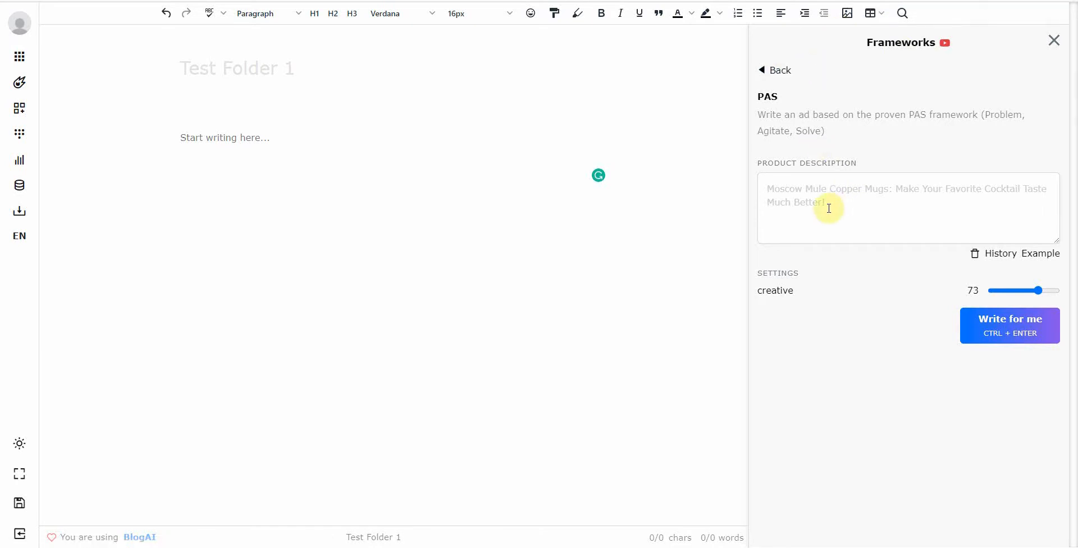
left_click(814, 199)
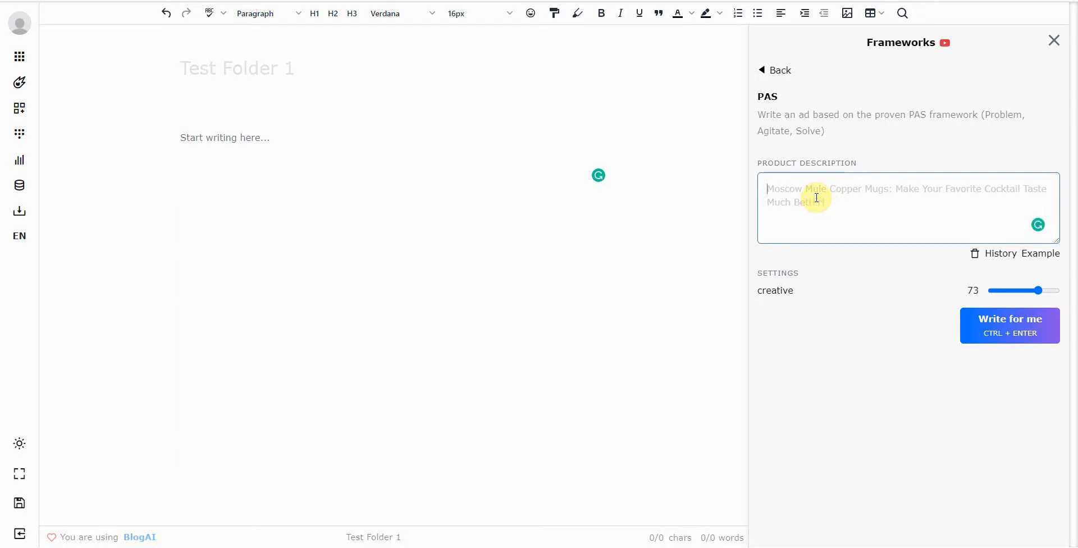
type("Dig")
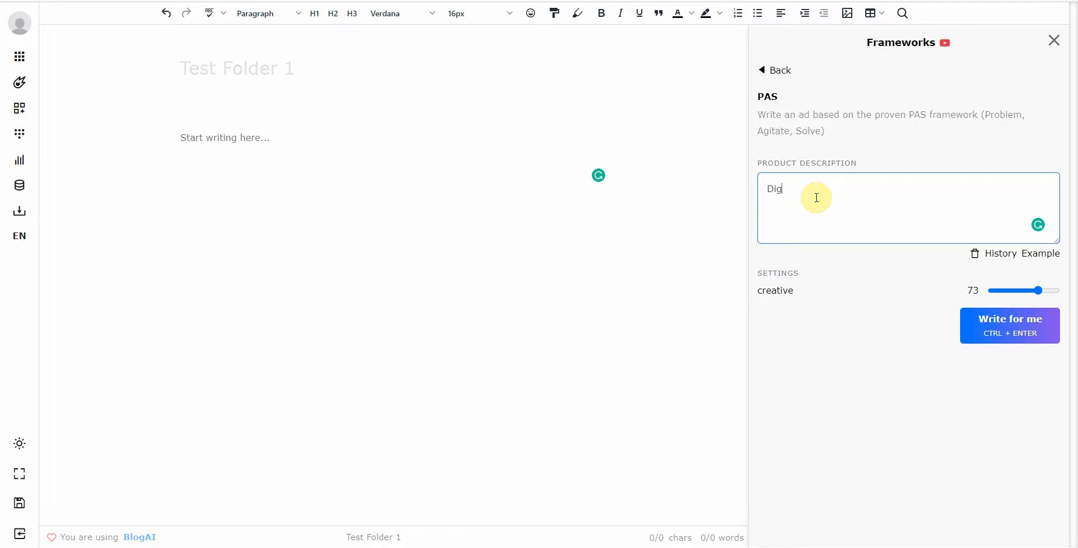
key("BackSpace")
key("BackSpace")
key("BackSpace")
key("BackSpace")
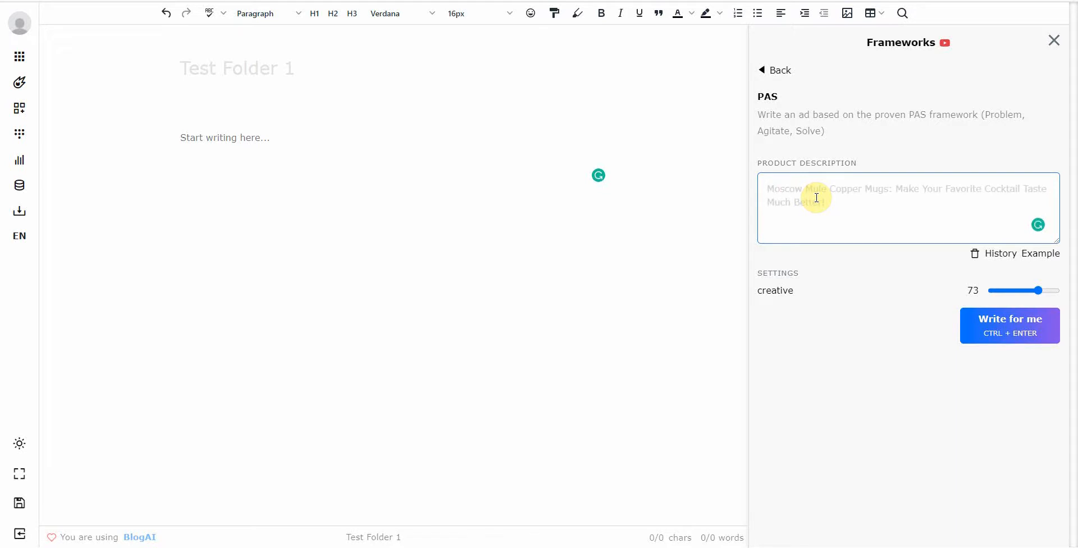
Enter "Fasting helps men lose weight fast" as the PAS product description, copy that text and generate the ad copy.
type("Fasting hel")
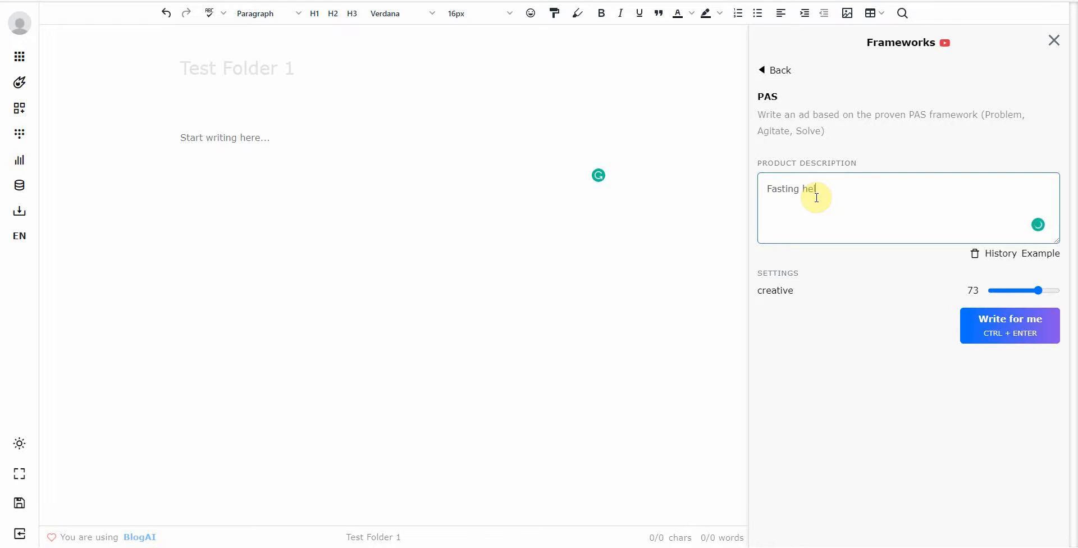
type("ps men")
type("u")
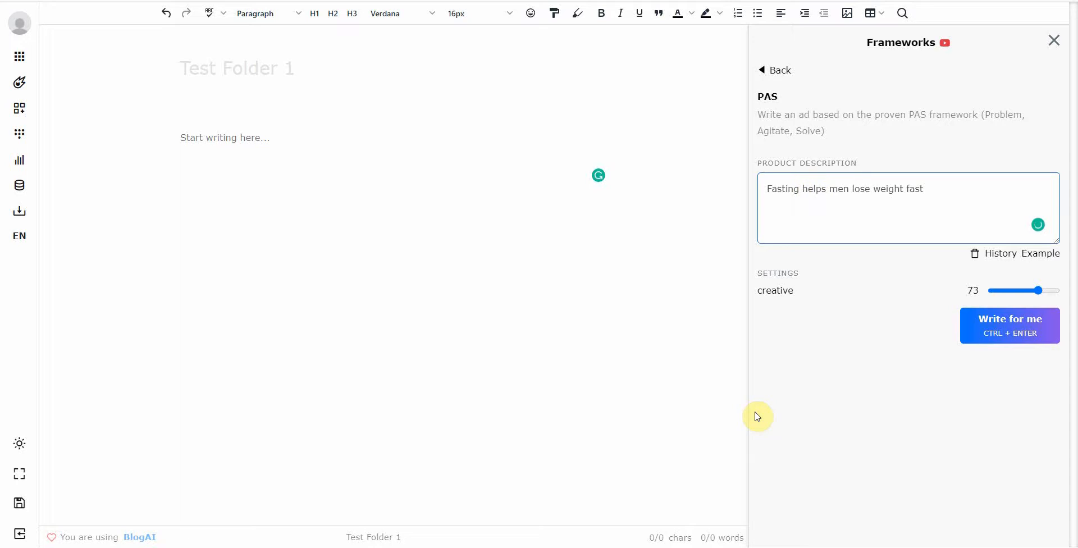
left_click_drag(937, 192, 762, 185)
key("ctrl+c")
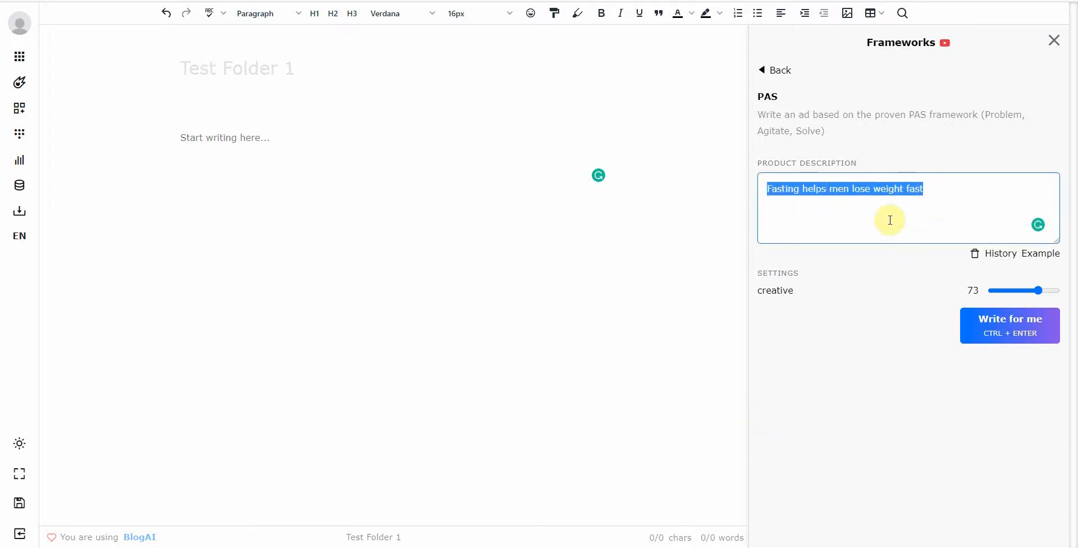
left_click(938, 187)
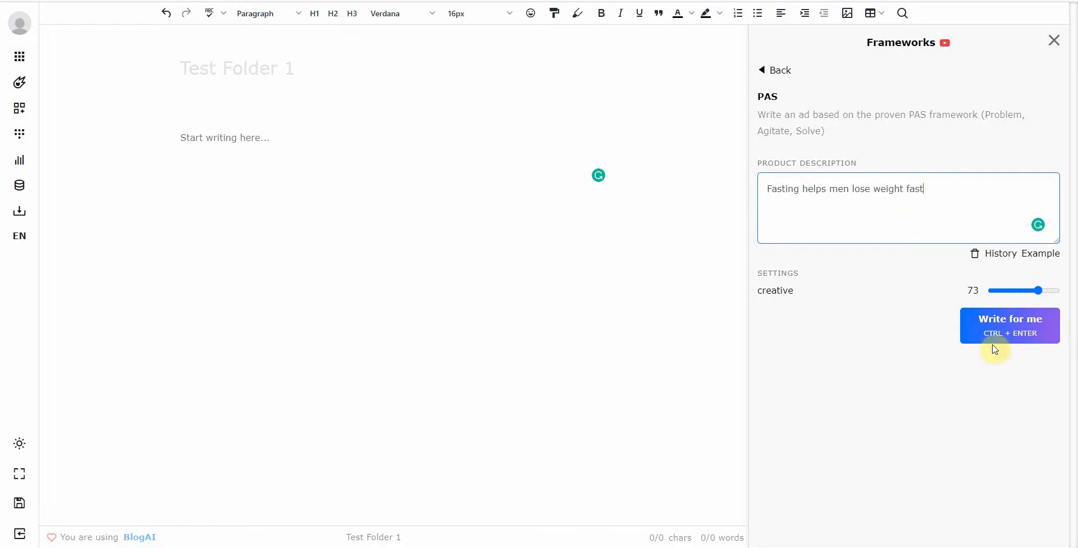
left_click(1008, 331)
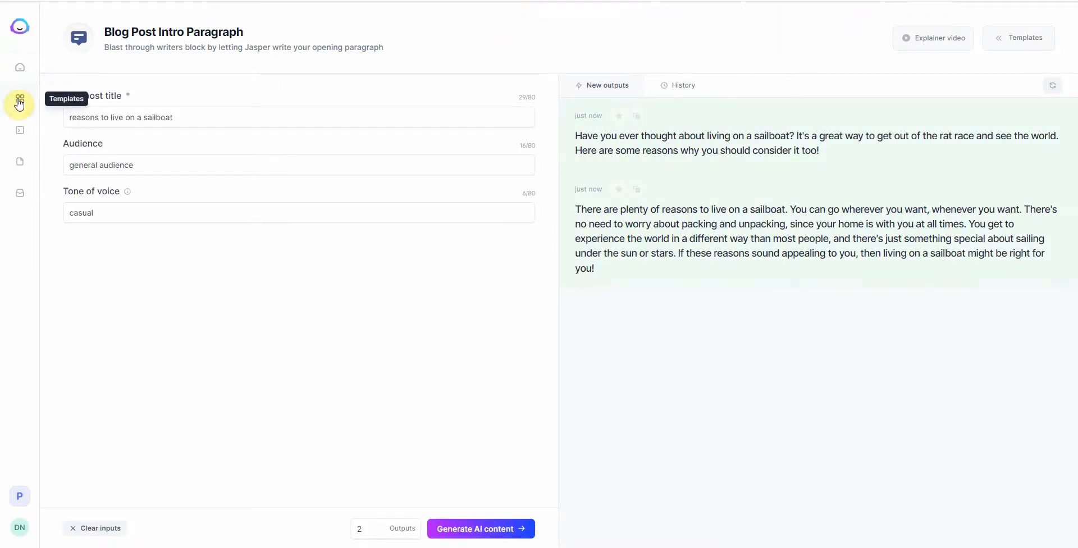
In Jasper, open the PAS Framework template and replace the company/product name with the copied "Fasting helps men lose weight fast".
left_click(20, 100)
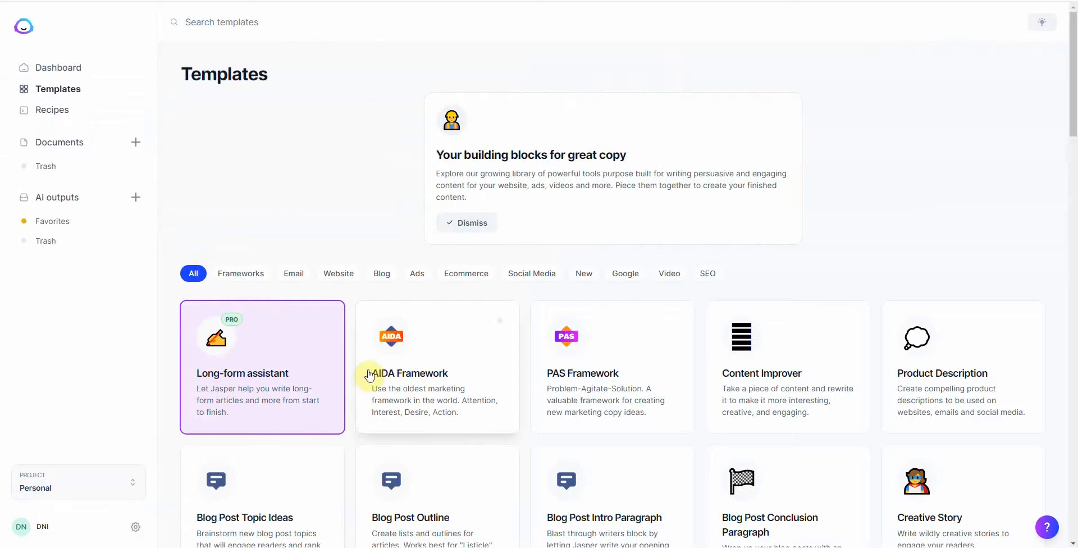
left_click(562, 385)
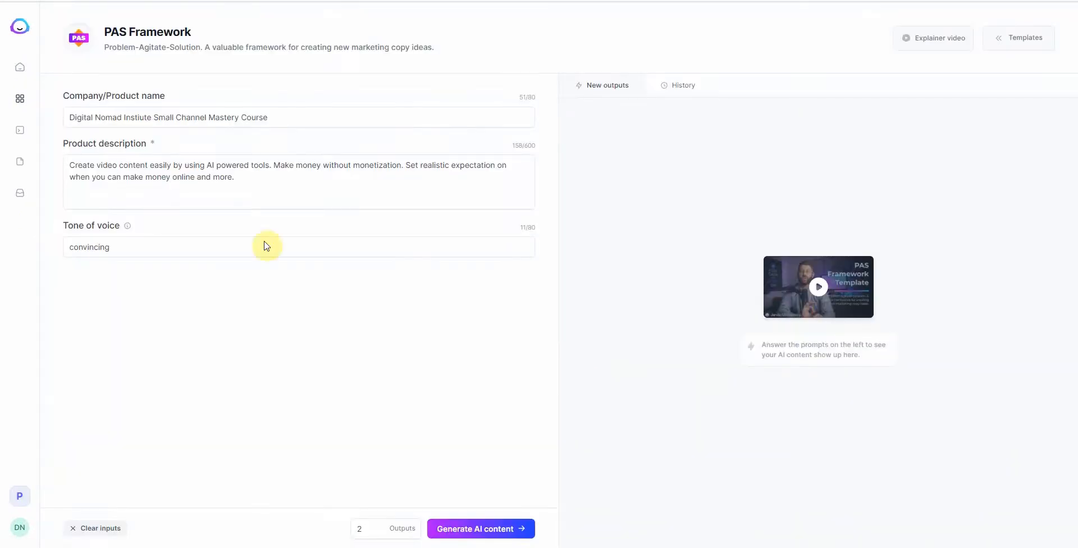
double_click(163, 117)
key("ctrl+a")
key("ctrl+v")
Replace the product description with "Fasting helps men lose weight fast" and generate the PAS content.
left_click_drag(232, 180, 8, 155)
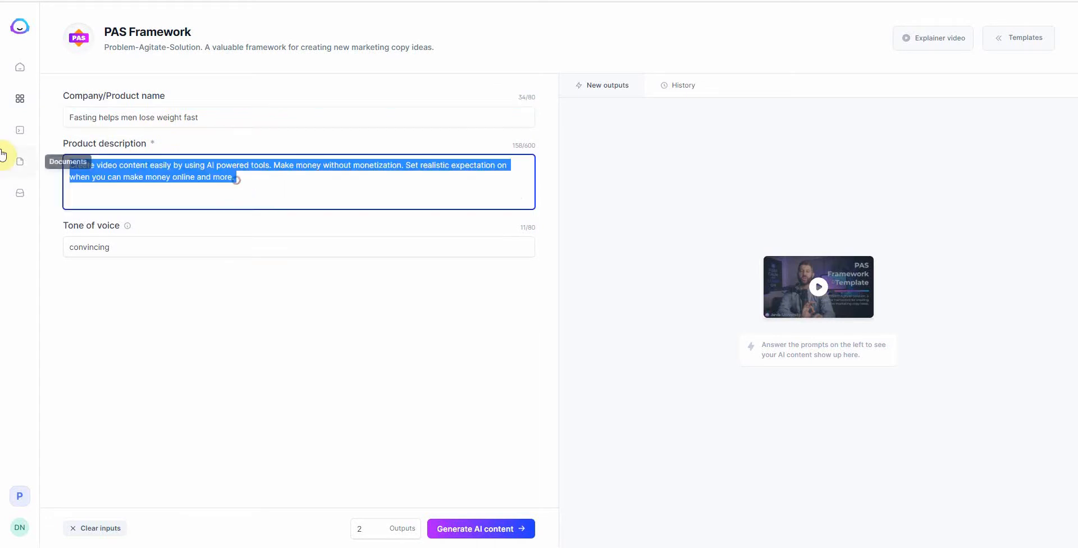
key("BackSpace")
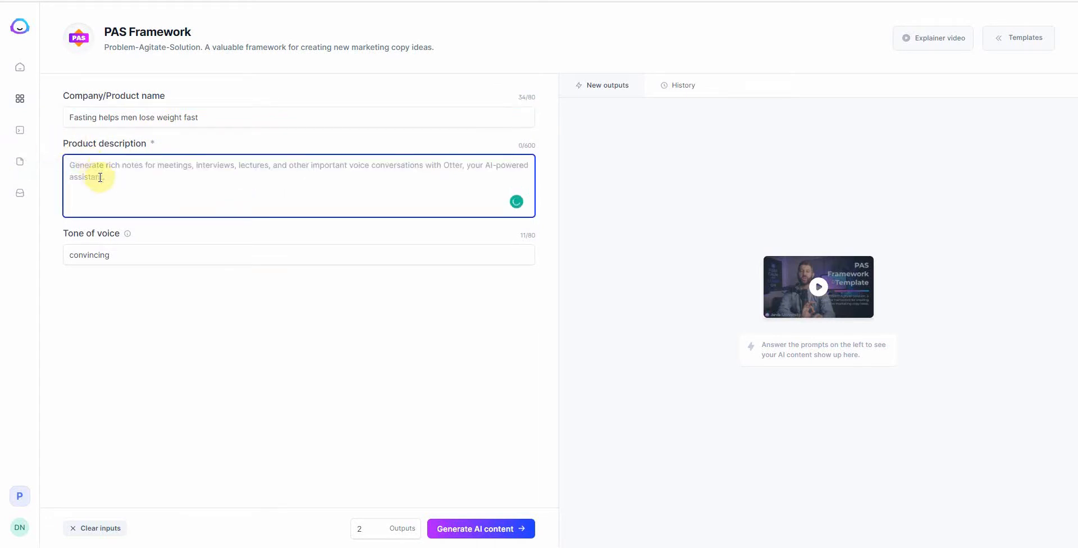
key("ctrl+v")
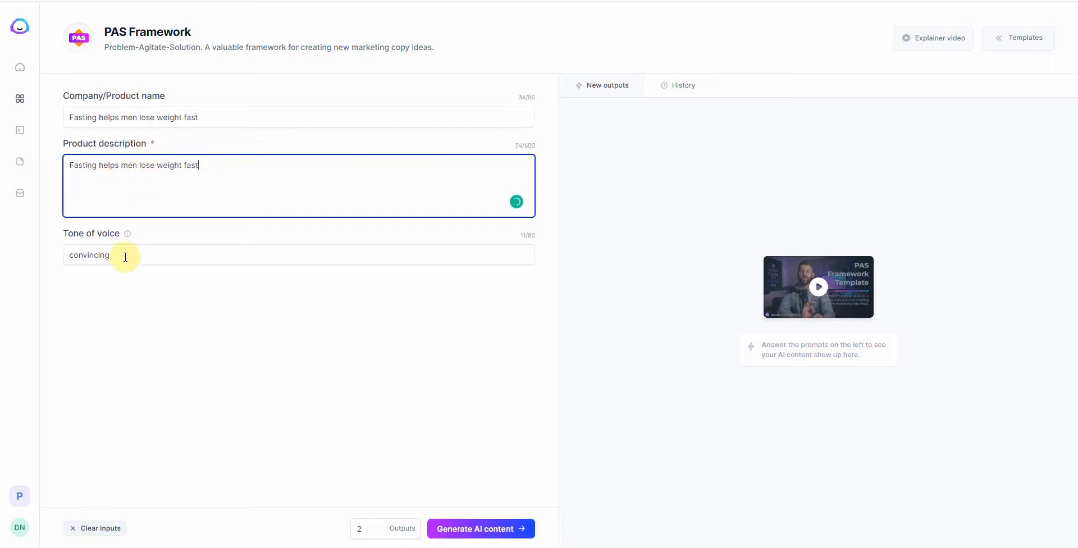
left_click(504, 528)
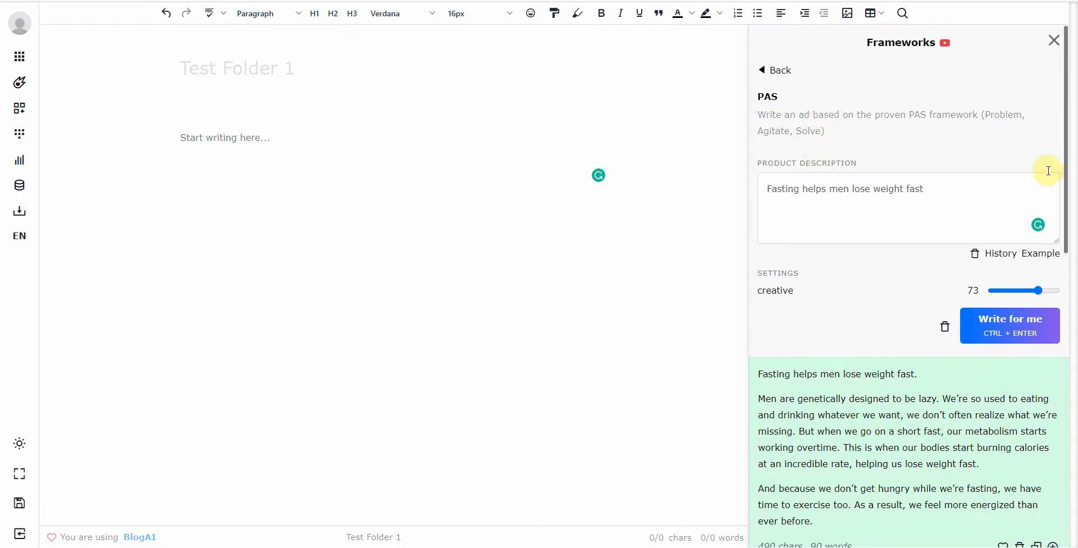
Review the generated PAS ads in ClosersCopy and insert the one starting "Men need to lose weight to look great" into the document.
scroll(1004, 297, "down", 10)
left_click_drag(1067, 454, 1075, 247)
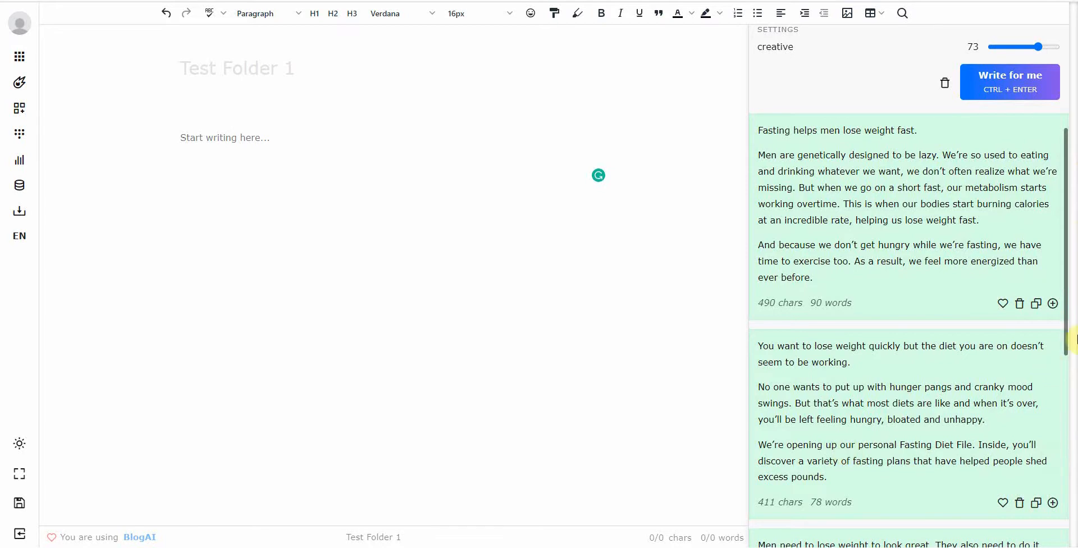
left_click_drag(1066, 328, 1072, 379)
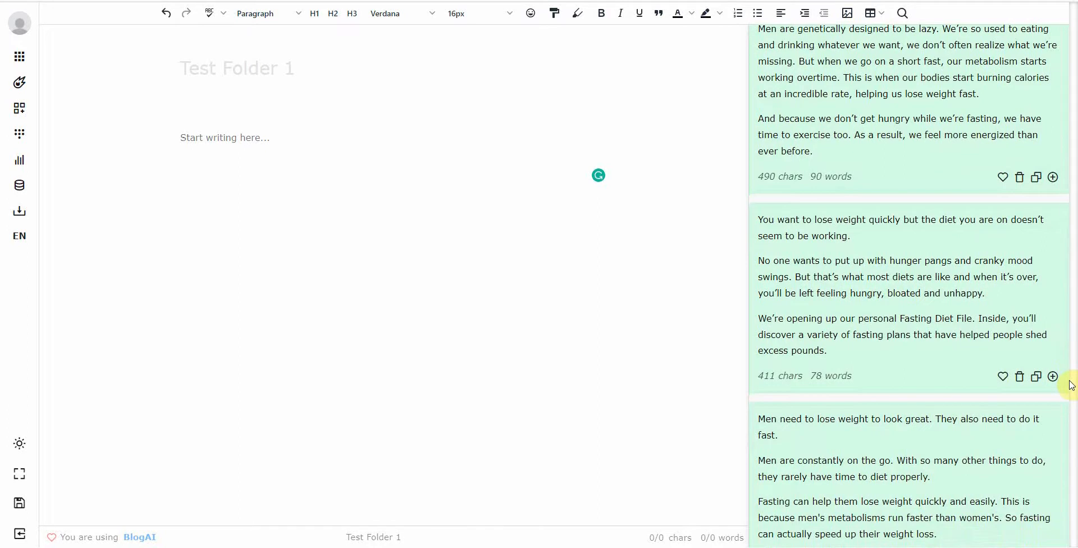
left_click_drag(1071, 385, 1070, 409)
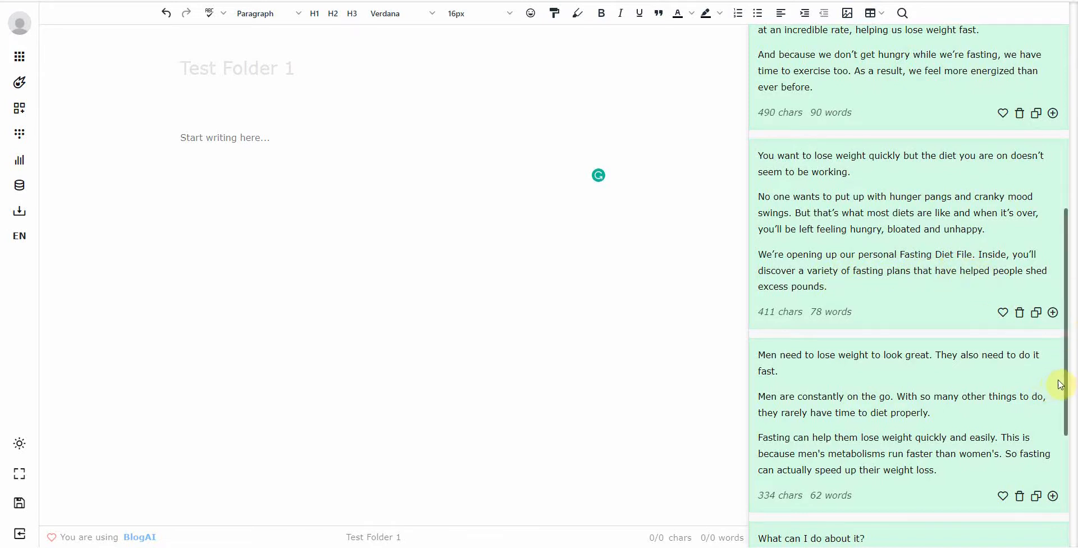
left_click_drag(1063, 385, 1052, 431)
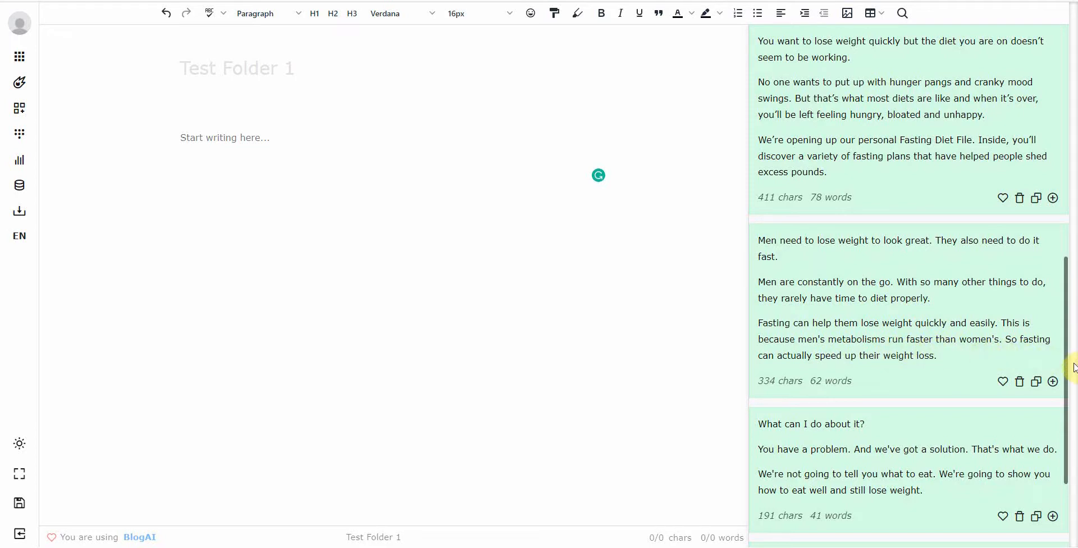
left_click(1052, 381)
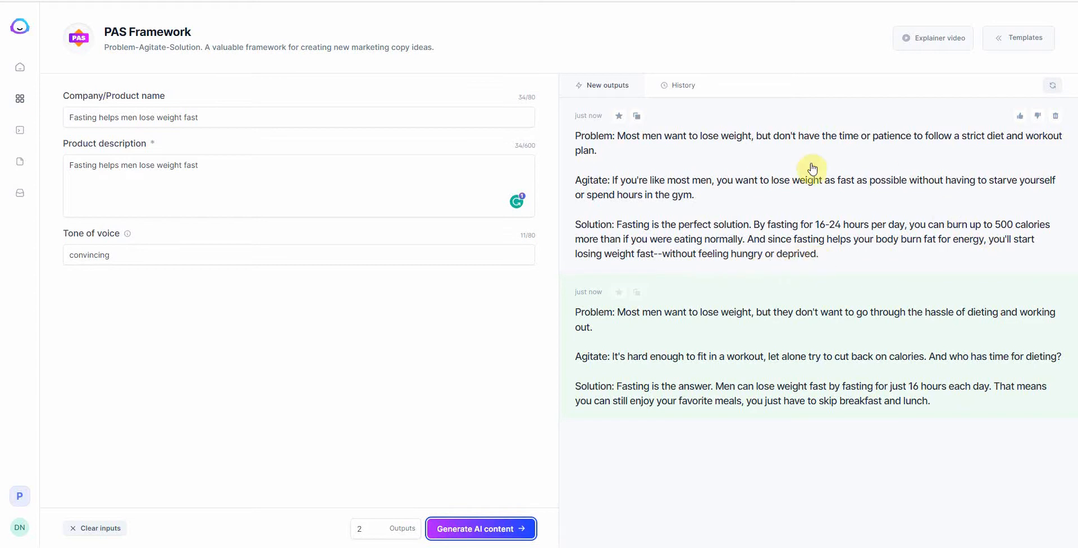
Copy Jasper's first PAS output, copy the whole inserted ad from the ClosersCopy document instead, and switch to Grammarly.
left_click(637, 116)
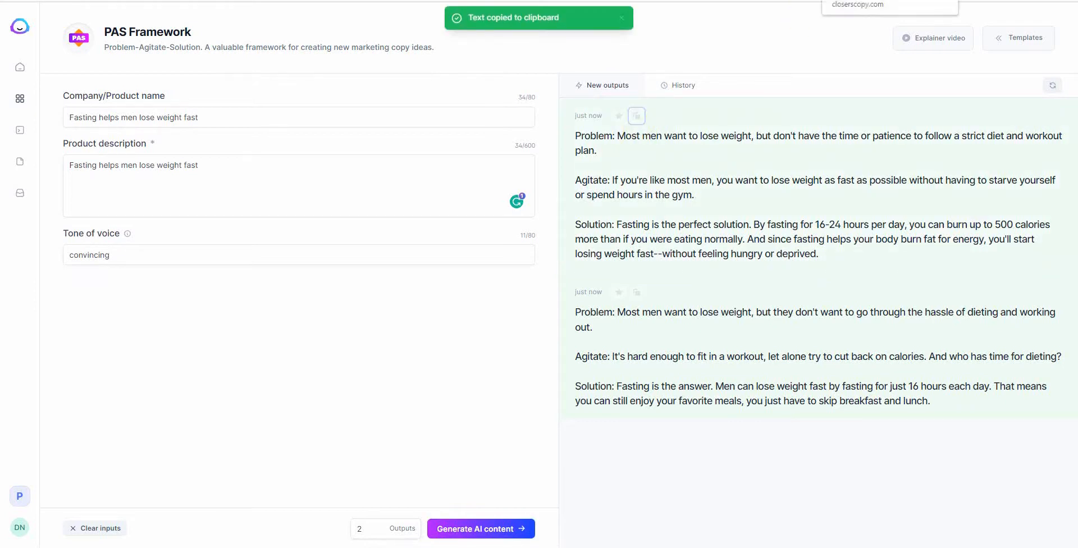
left_click(847, 1)
left_click_drag(517, 235, 178, 134)
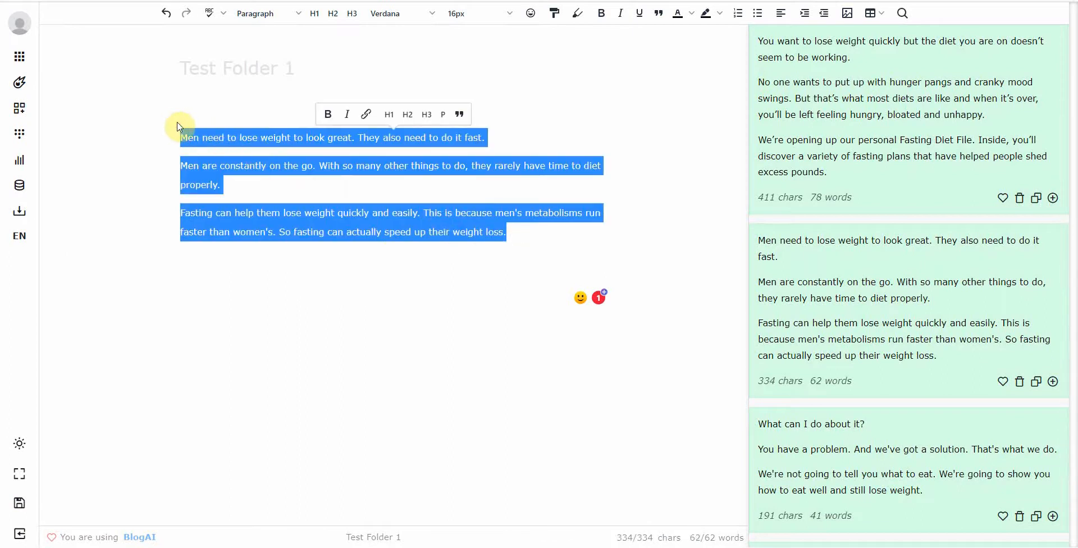
left_click(793, 0)
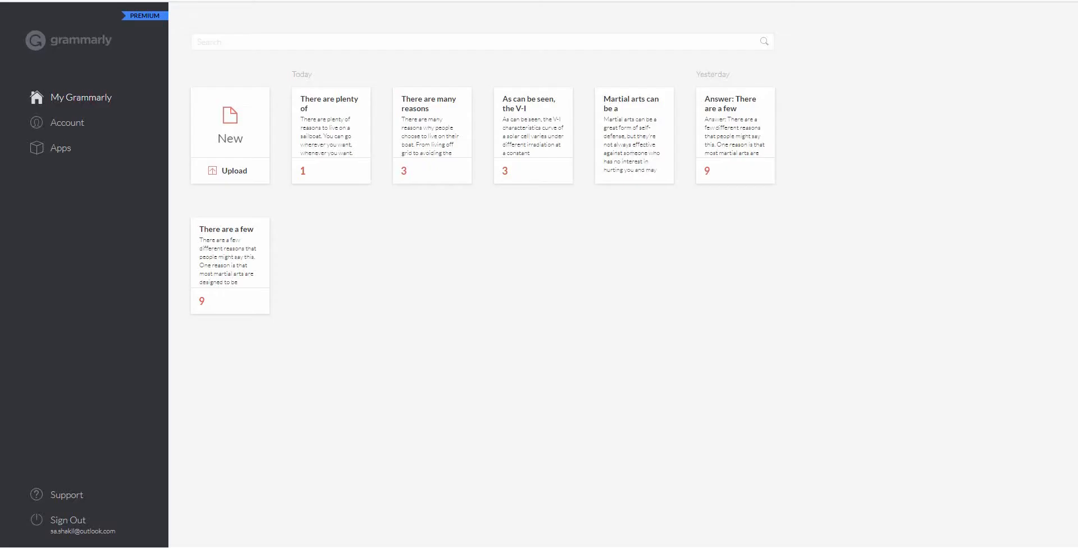
Paste the copied ClosersCopy ad into a new Grammarly document and check it for plagiarism.
left_click(234, 134)
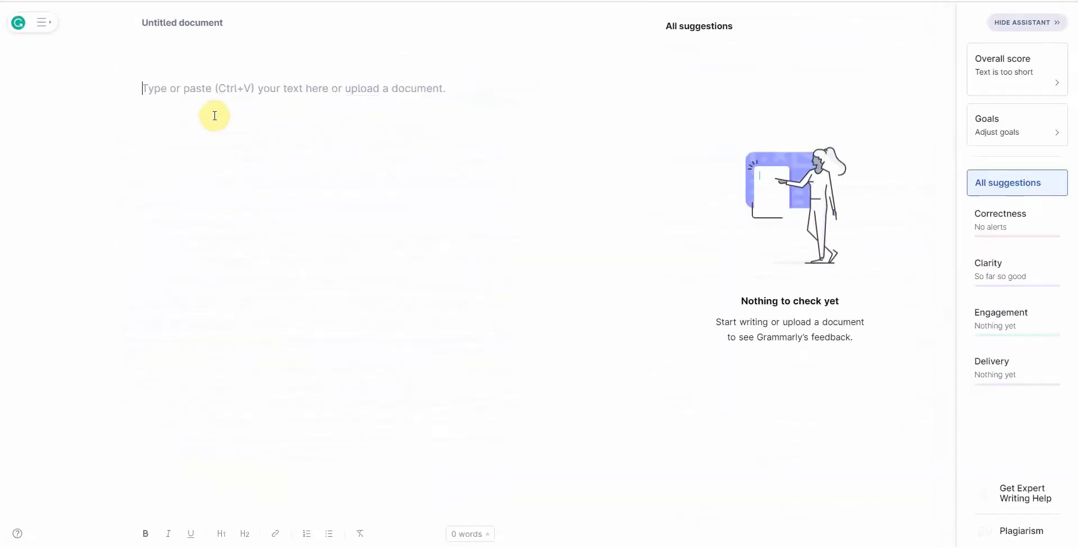
key("ctrl+v")
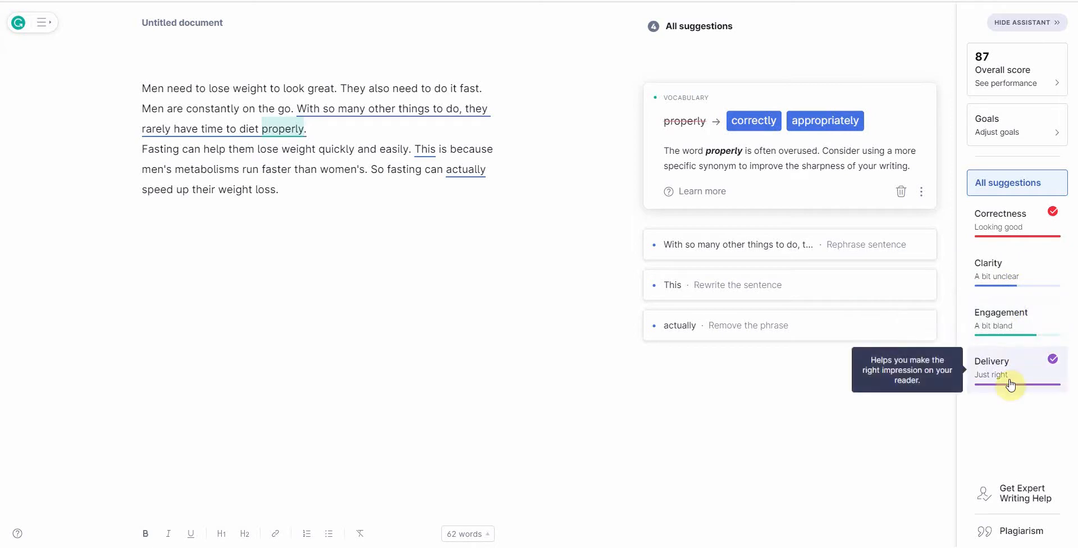
left_click(1023, 528)
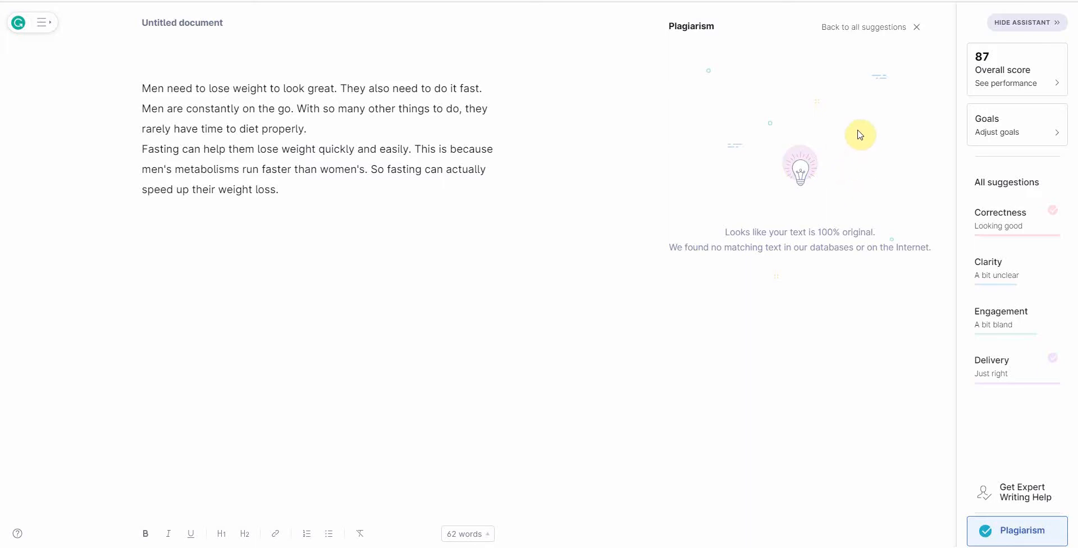
Create another new Grammarly document and paste in Jasper's first PAS output, starting "Problem: Most men want to lose weight".
left_click(10, 2)
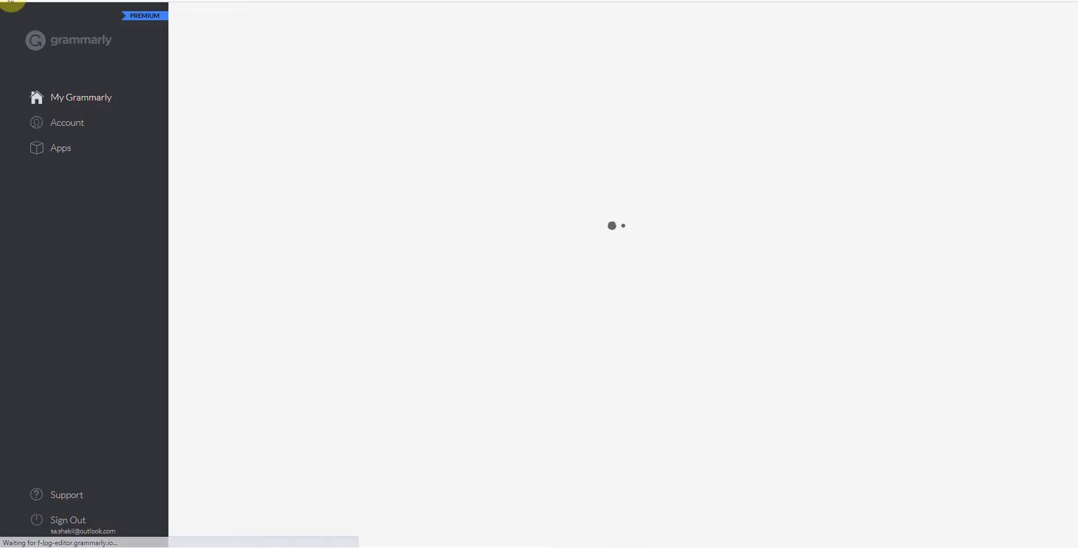
left_click(221, 125)
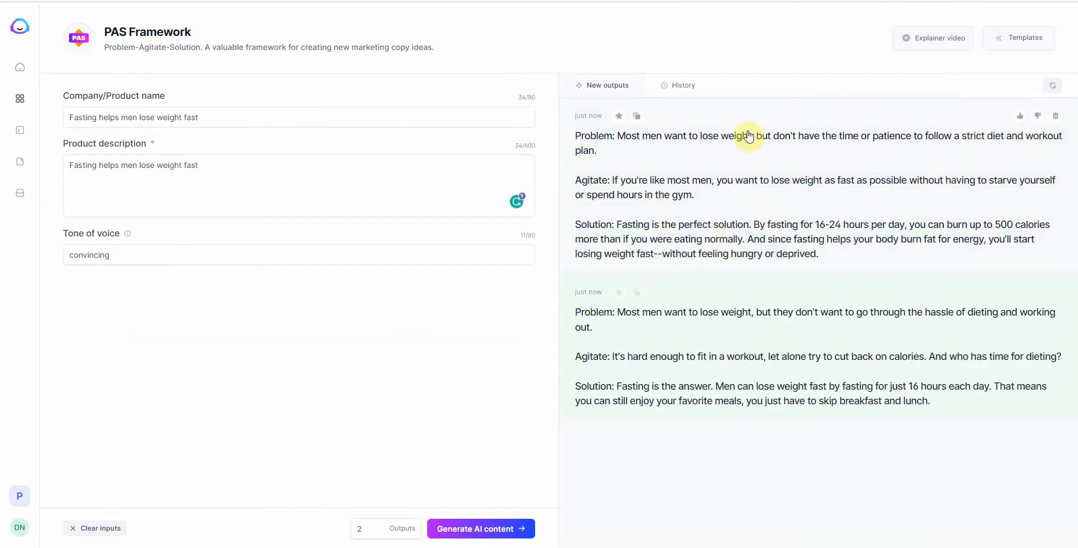
left_click(636, 115)
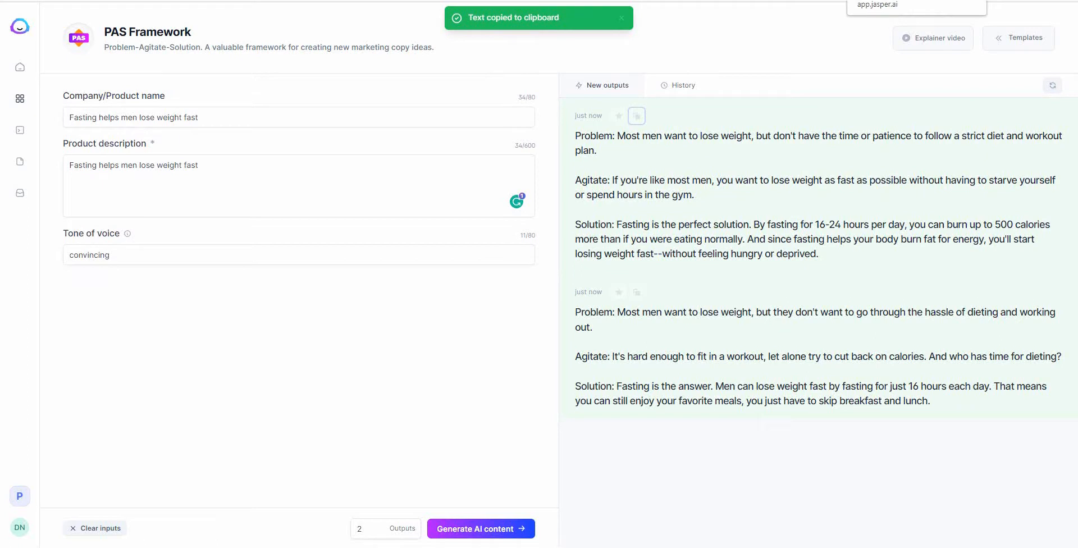
left_click(909, 0)
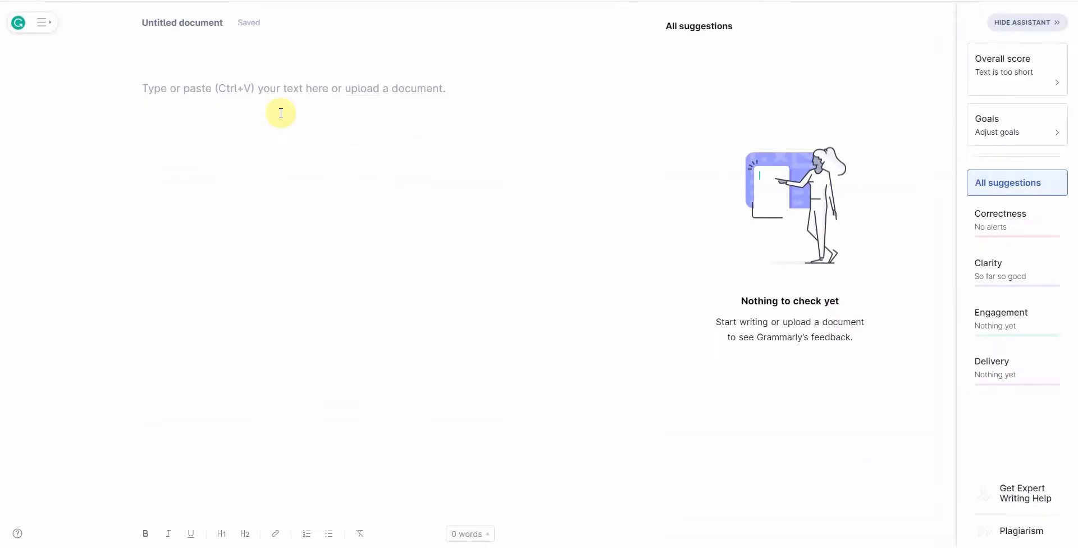
key("ctrl+v")
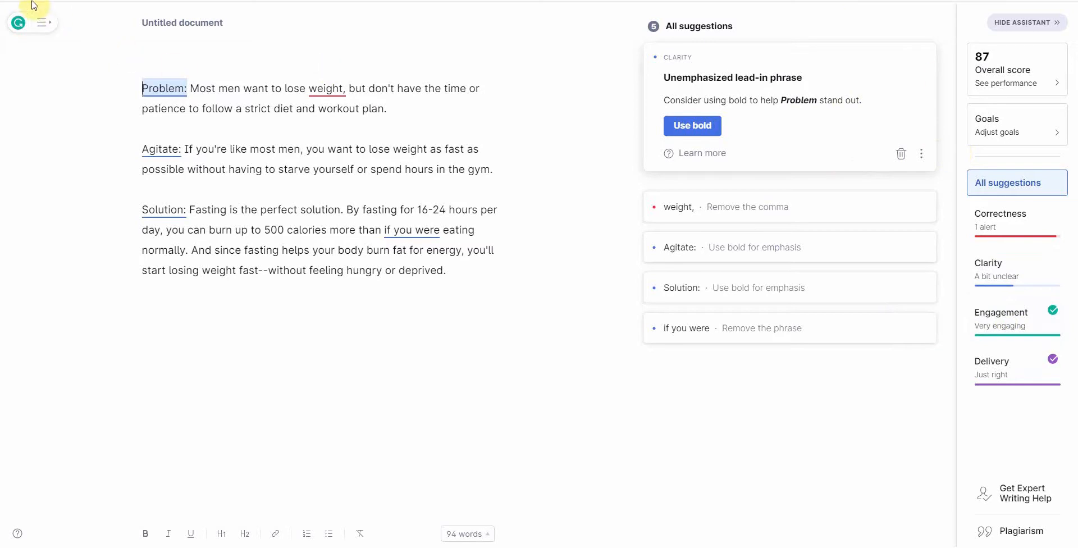
Reopen the "Men need to lose weight" document to review its score and plagiarism check, and return to the document list.
left_click(12, 4)
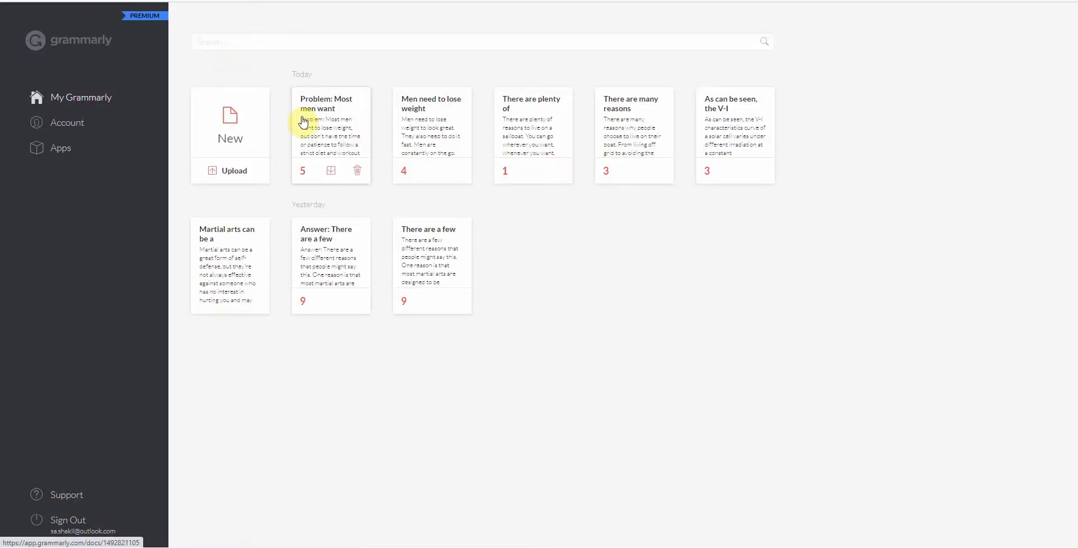
left_click(407, 130)
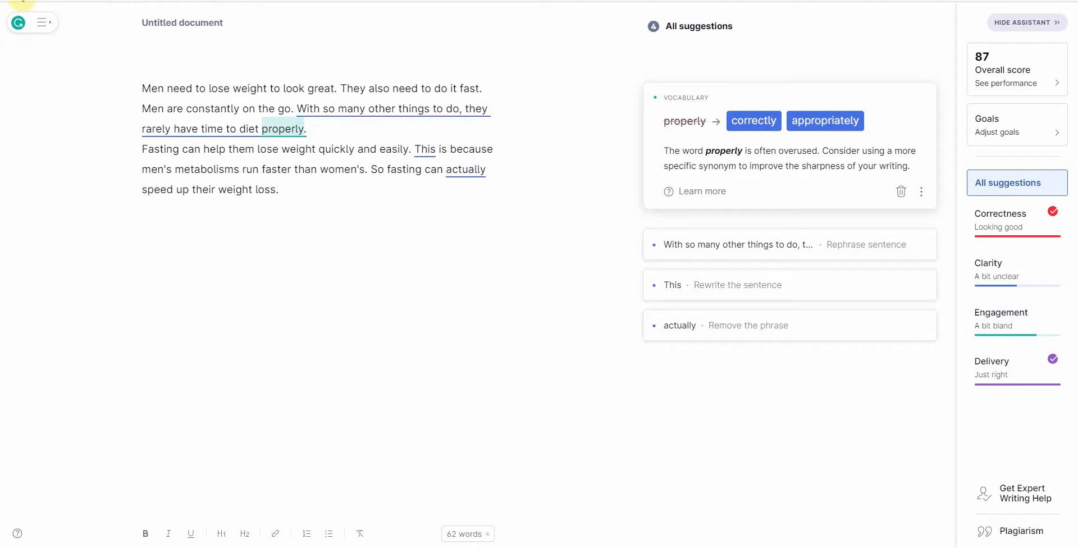
left_click(18, 20)
left_click(308, 139)
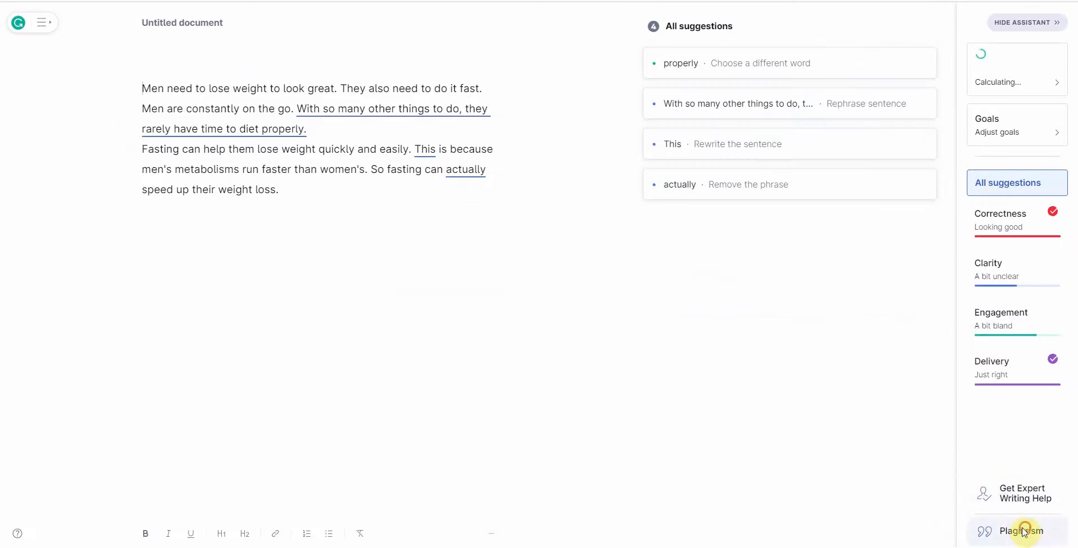
left_click(1024, 530)
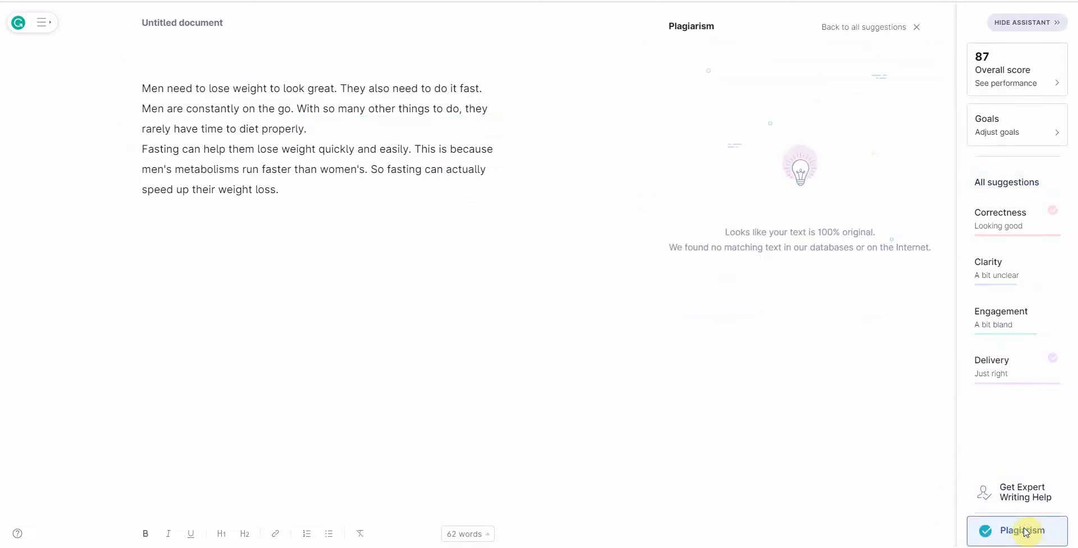
left_click(18, 22)
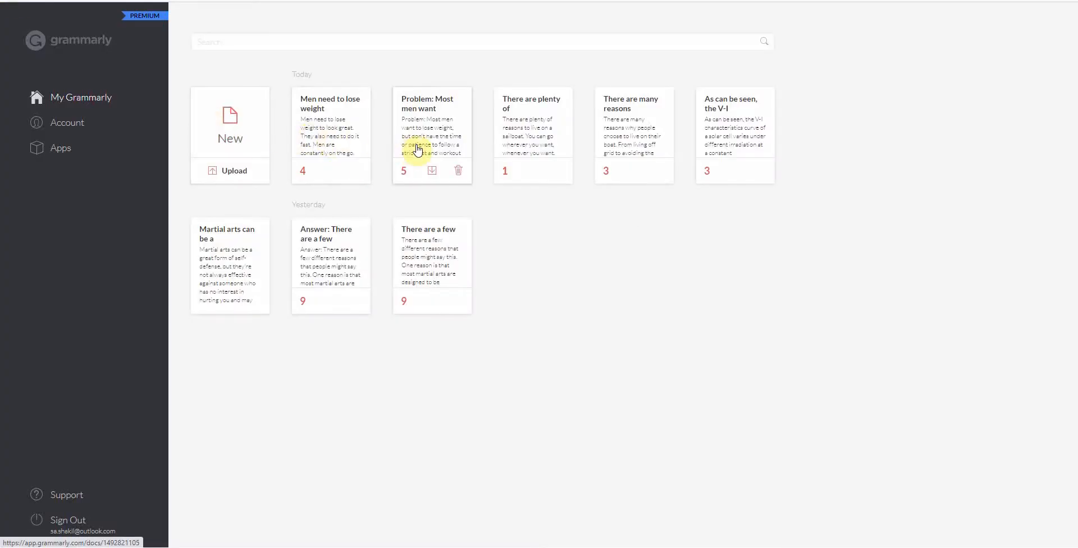
Open the "Problem: Most men want" document, check it for plagiarism and switch back to ClosersCopy.
left_click(415, 147)
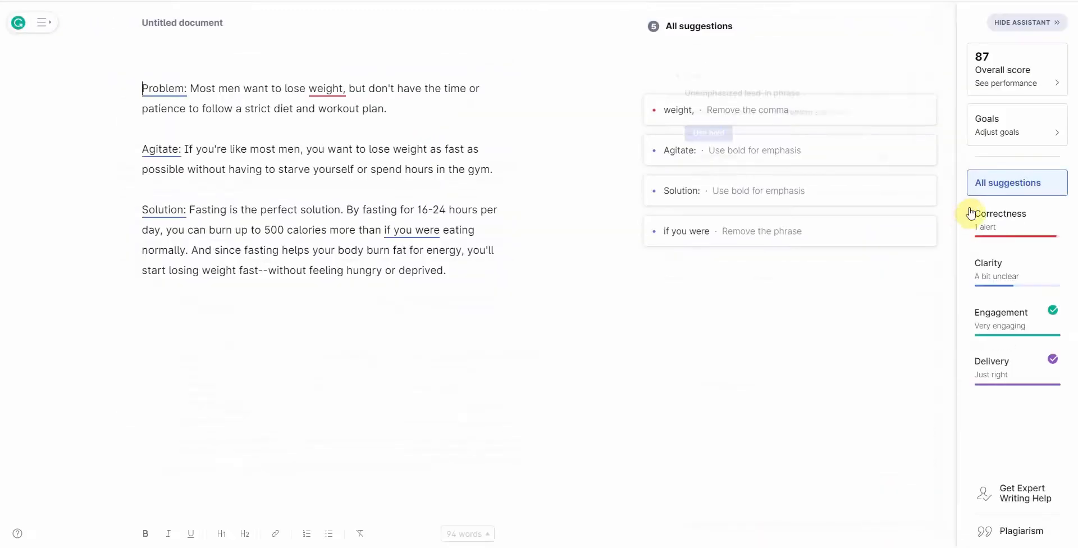
left_click(1025, 530)
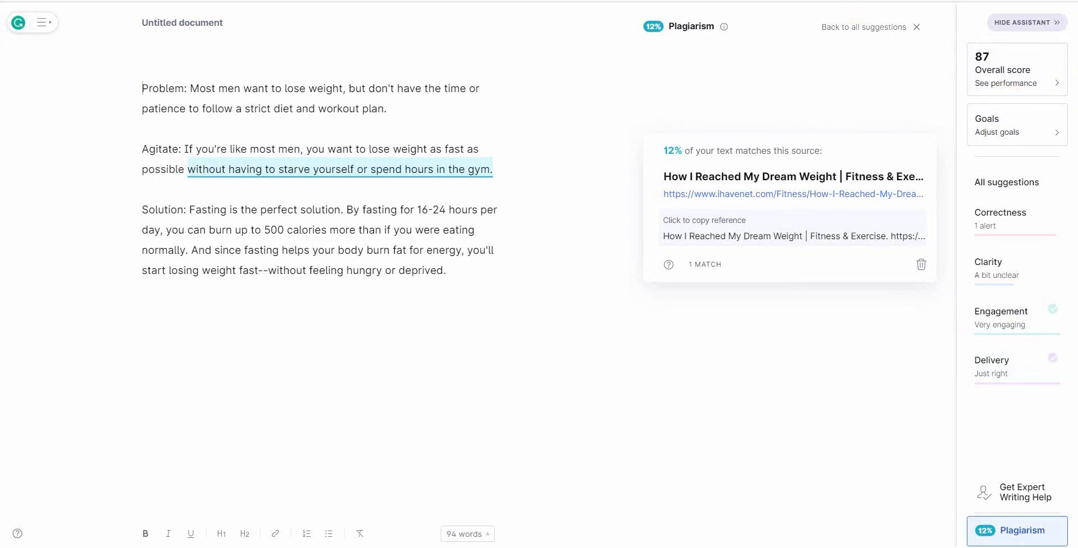
left_click(832, 1)
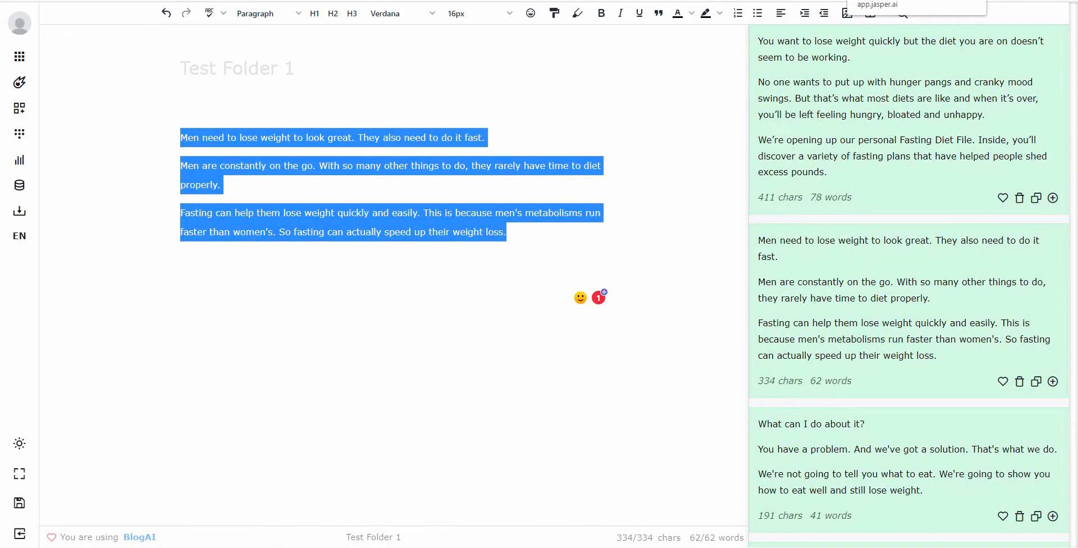
Open the Compete tool and run a United States, English search for "fasting for men" with 10 results.
left_click(865, 1)
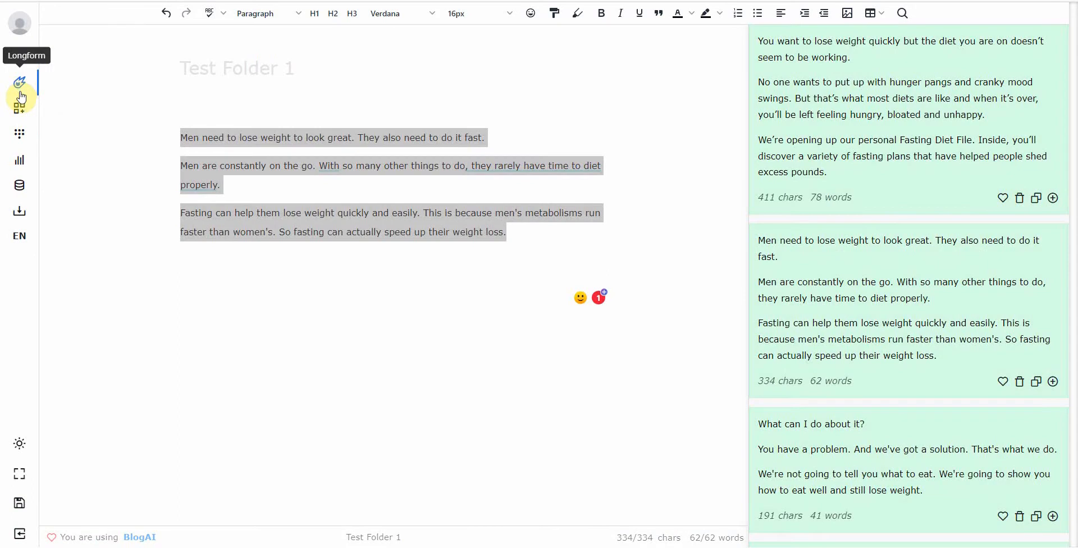
left_click(18, 59)
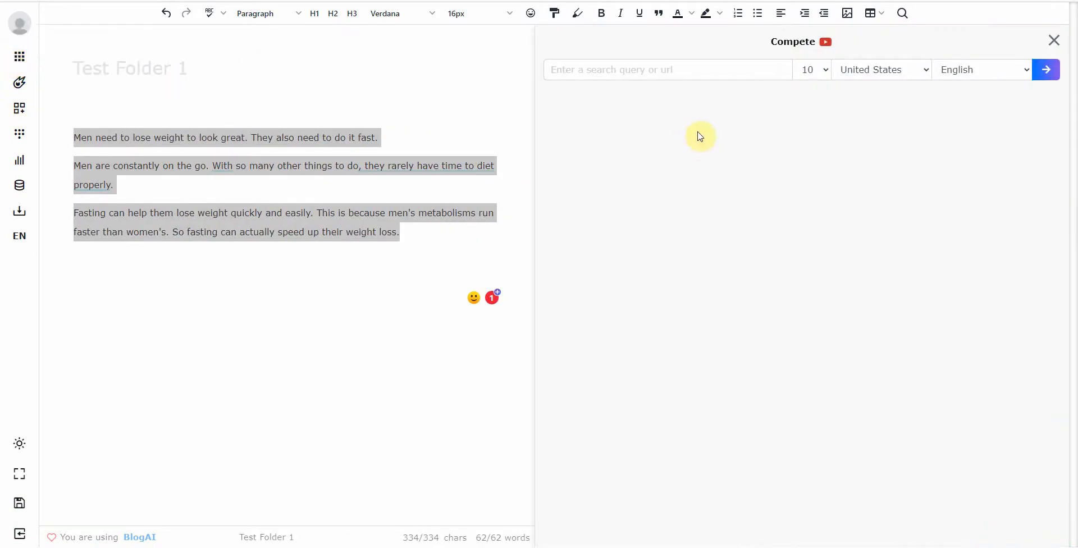
left_click(685, 73)
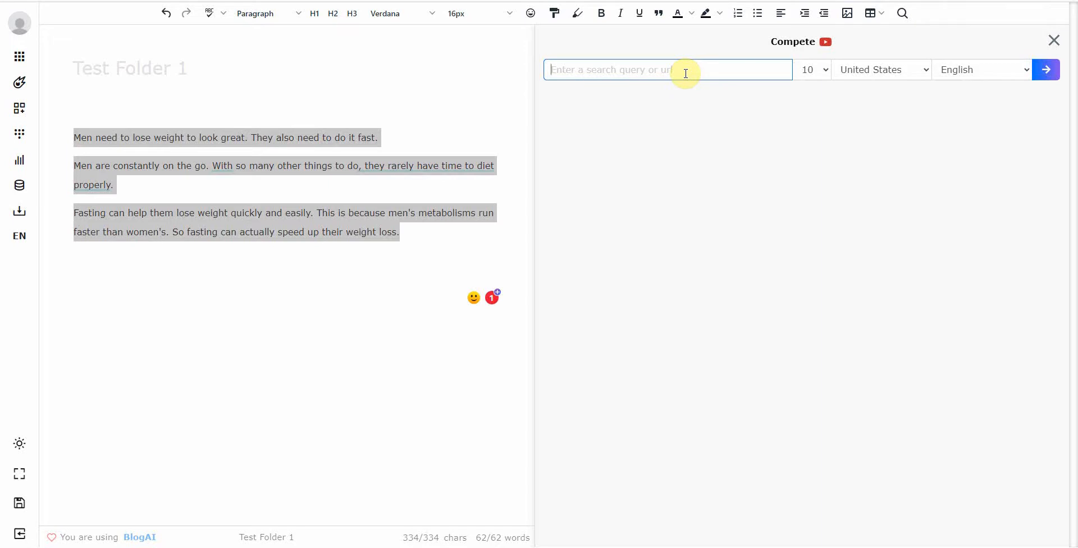
type("fasting for men")
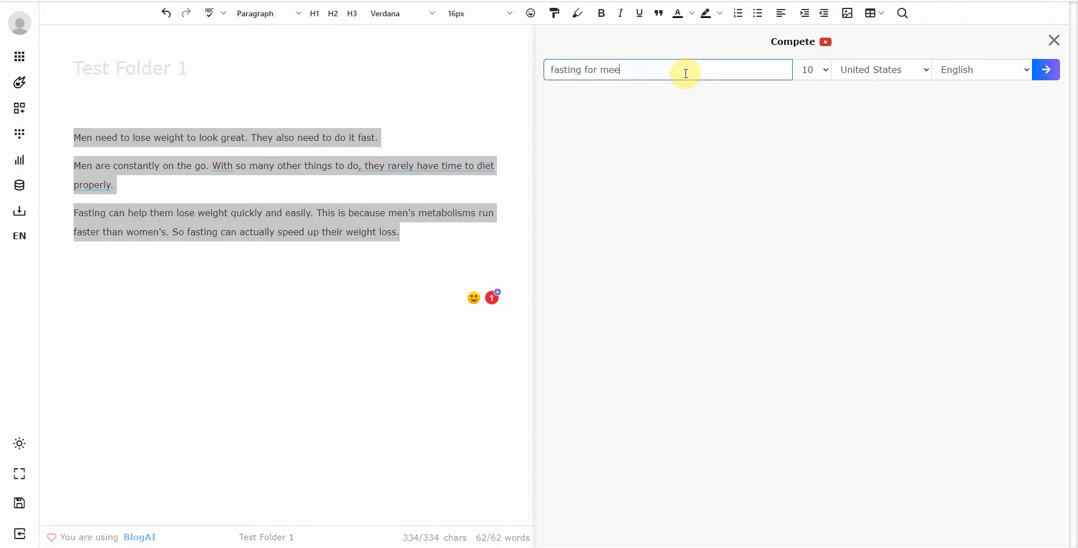
key("Return")
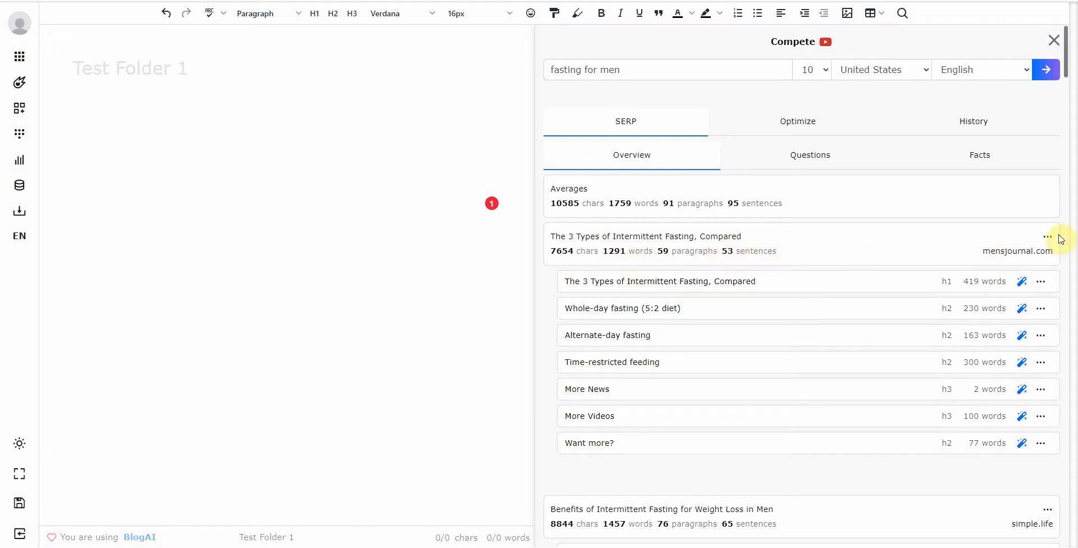
Try rewriting the first result's heading "The 3 Types of Intermittent Fasting, Compared", and add it to the document as a headline.
left_click_drag(1066, 53, 1067, 66)
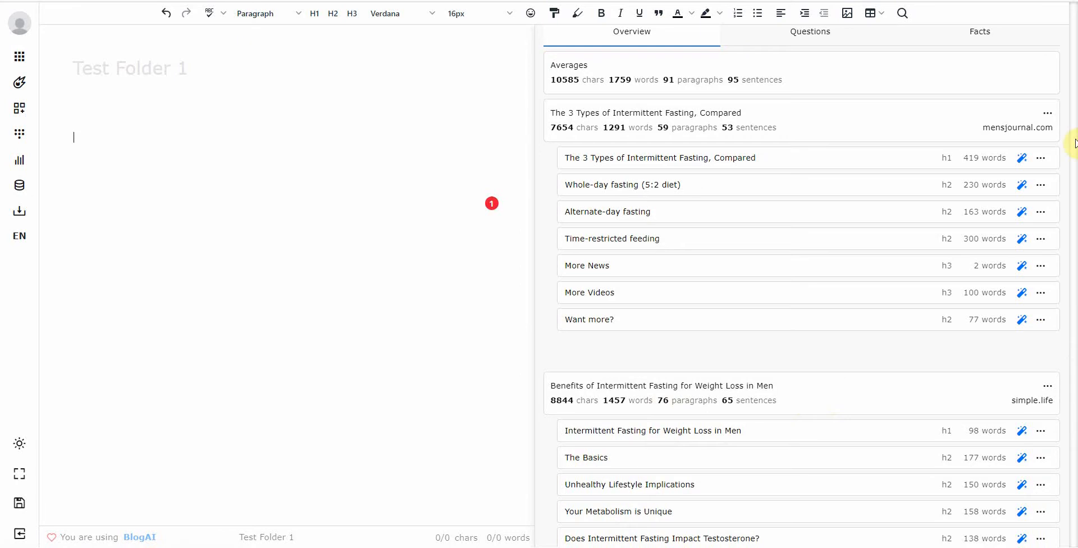
scroll(1069, 146, "down", 10)
left_click_drag(1067, 161, 1075, 74)
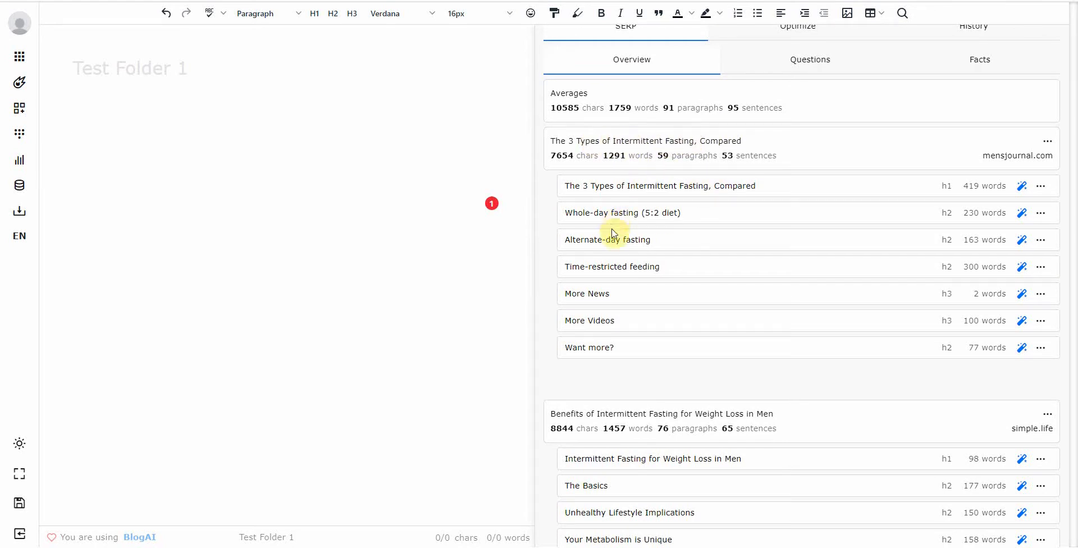
left_click(1022, 191)
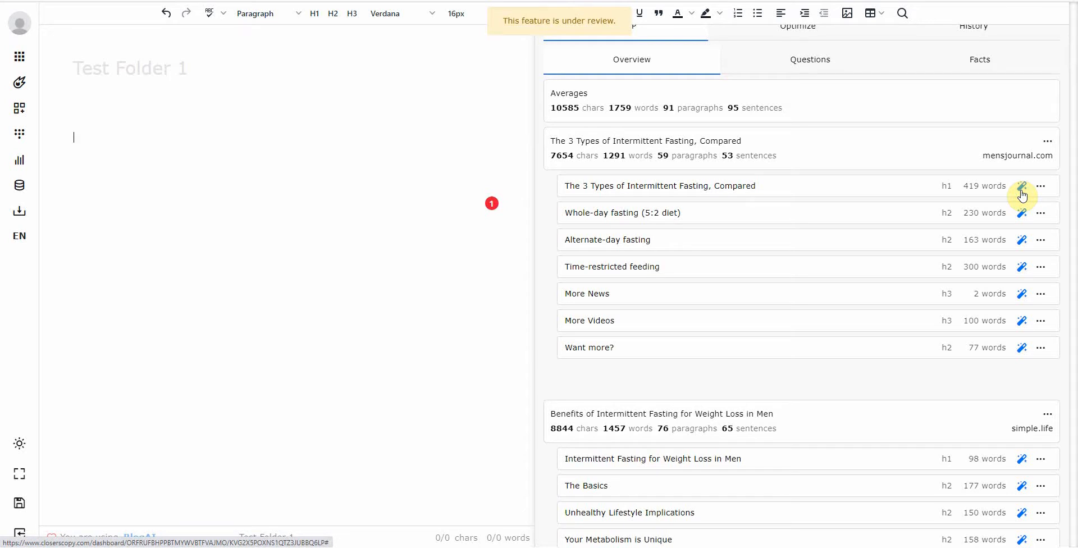
left_click(1022, 191)
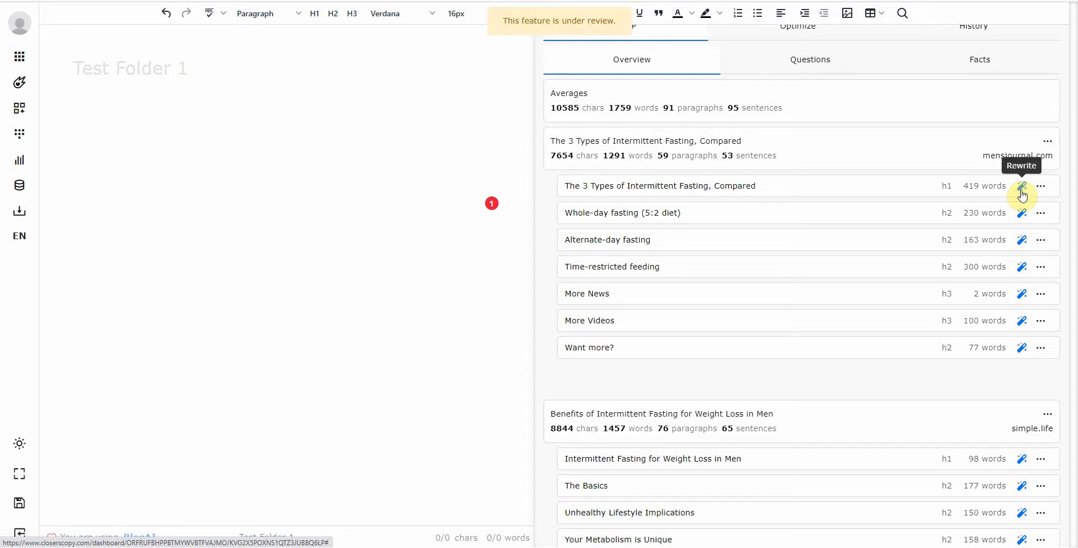
left_click(1038, 189)
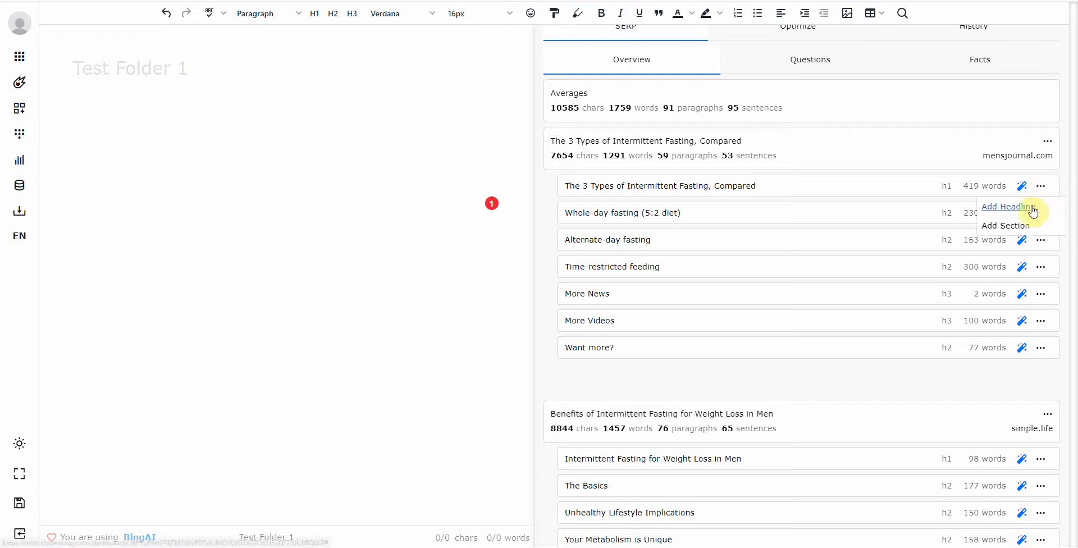
left_click(1033, 209)
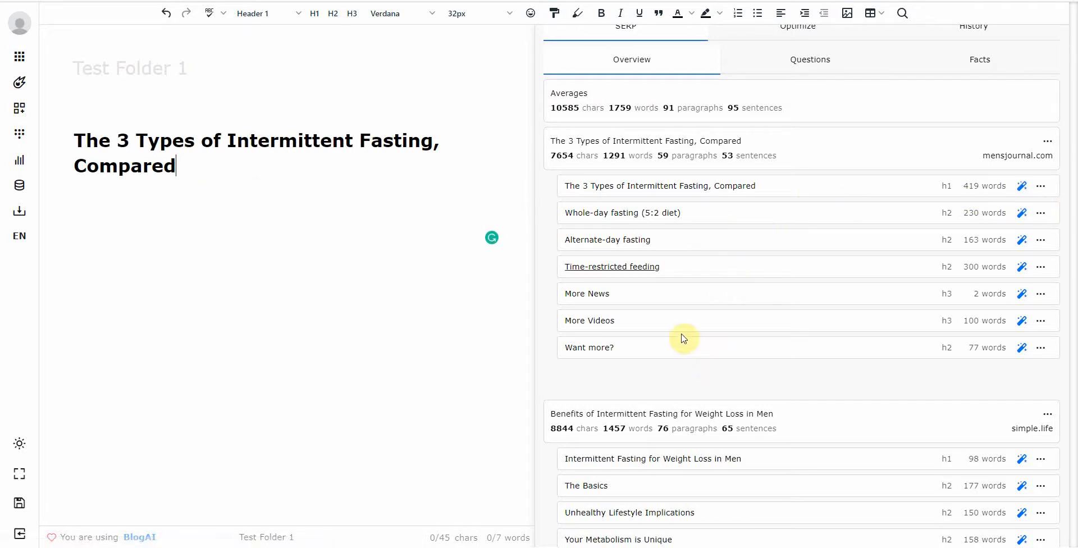
Add the competitor headlines "Alternate-day fasting", "More News" and "Popular Intermittent Fasting Protocols for Men" to the document.
left_click(1024, 240)
left_click(1040, 240)
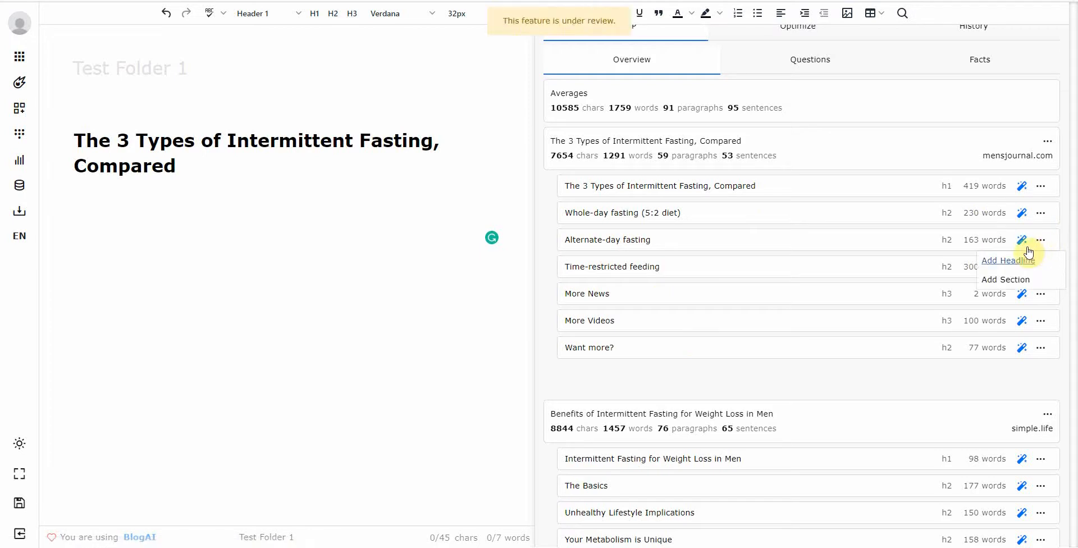
left_click(1025, 259)
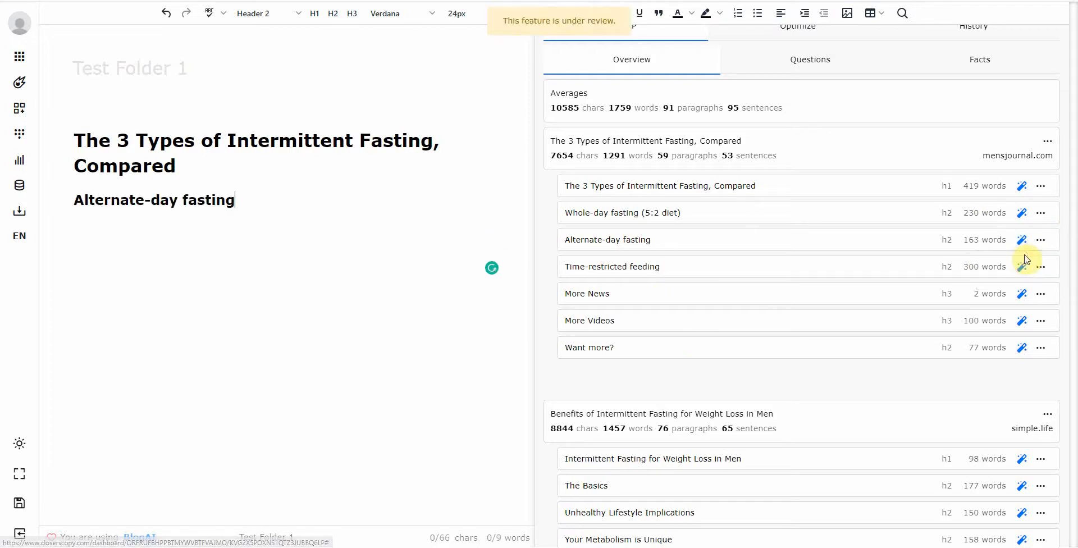
left_click(1041, 294)
left_click(1028, 316)
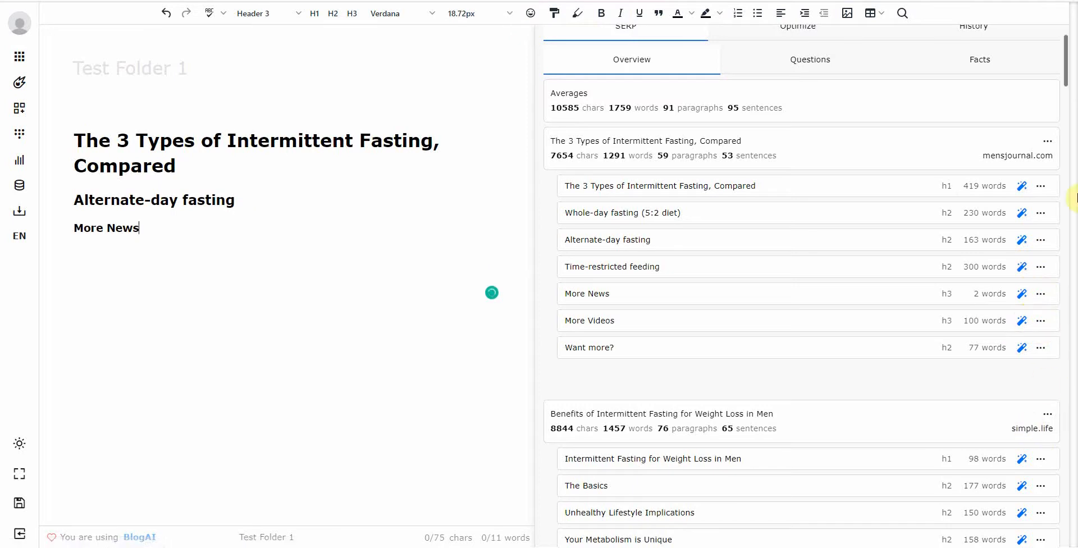
scroll(1067, 86, "down", 5)
left_click(1040, 255)
left_click(1017, 275)
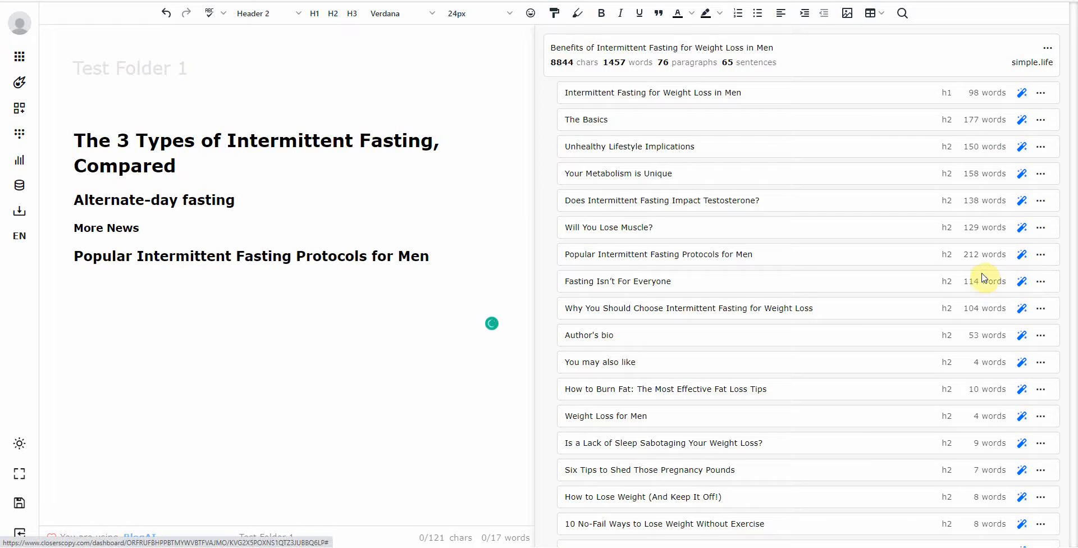
Expand the "Alternate-day fasting" heading in the document into an AI-generated paragraph.
left_click_drag(243, 199, 65, 198)
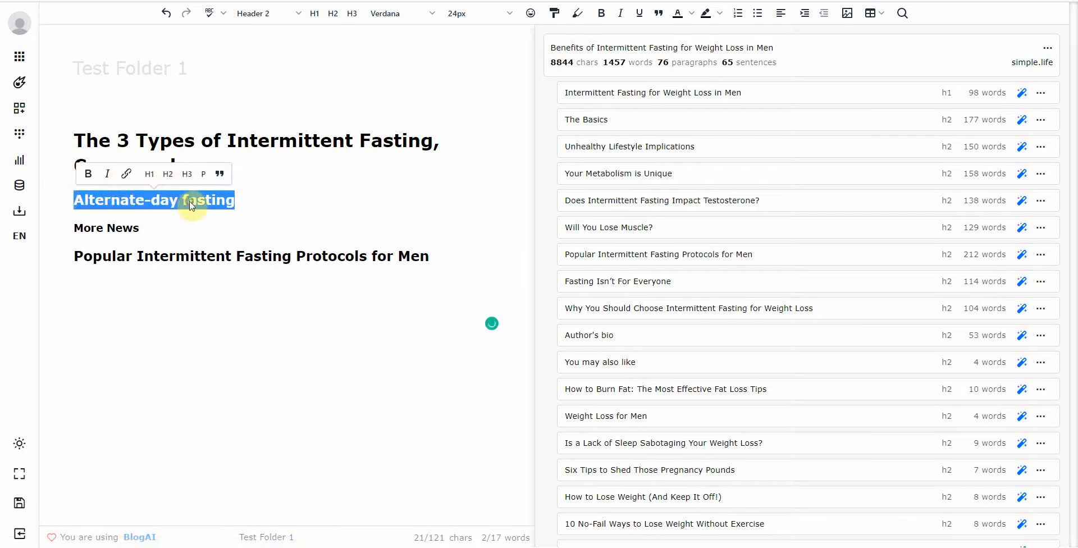
right_click(197, 206)
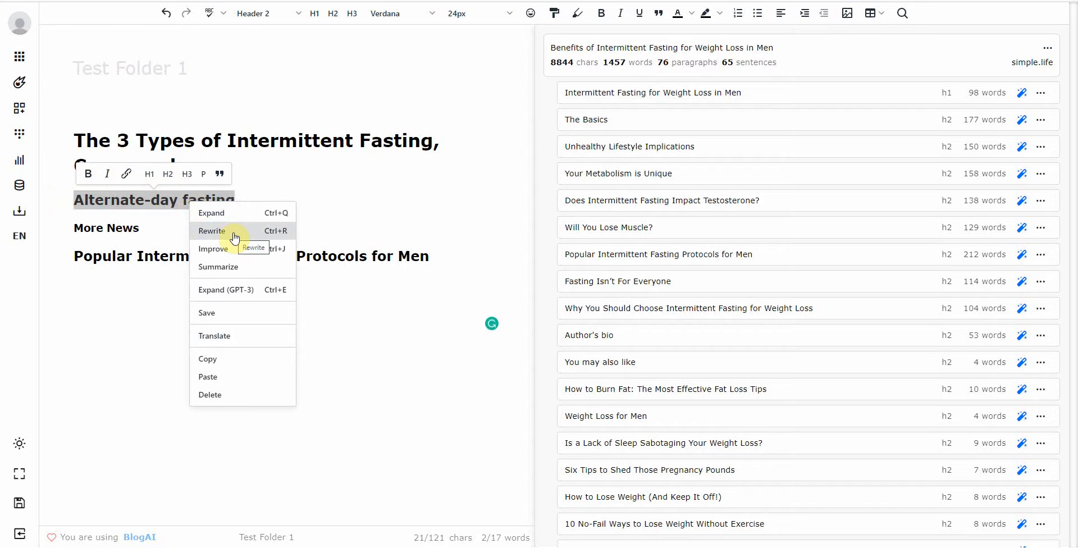
left_click(220, 213)
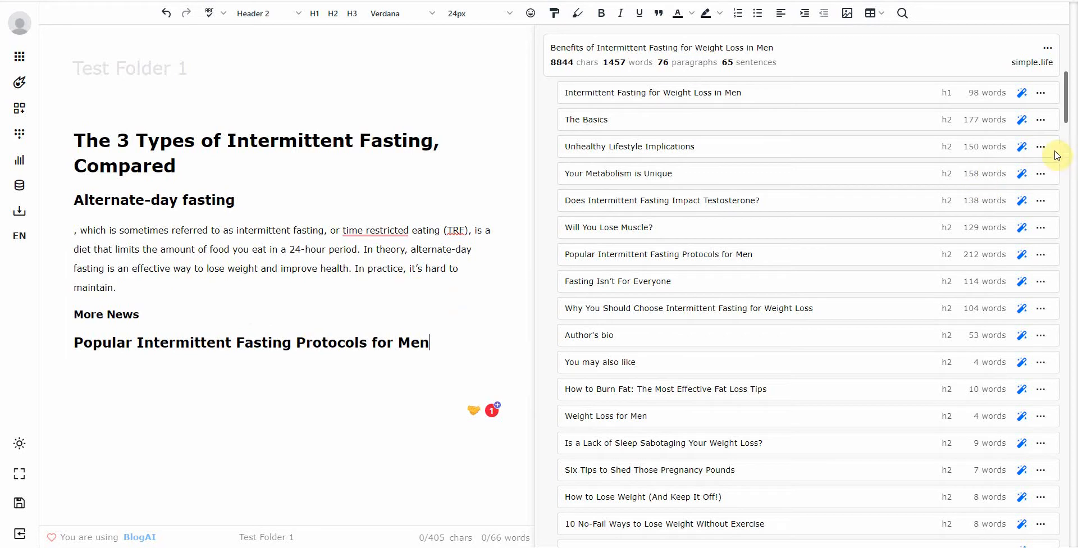
Add the competitor question "But fasting for 16-24 hours throughout the week?" with an AI-generated answer, and delete the duplicate question line.
left_click_drag(1070, 120, 1072, 81)
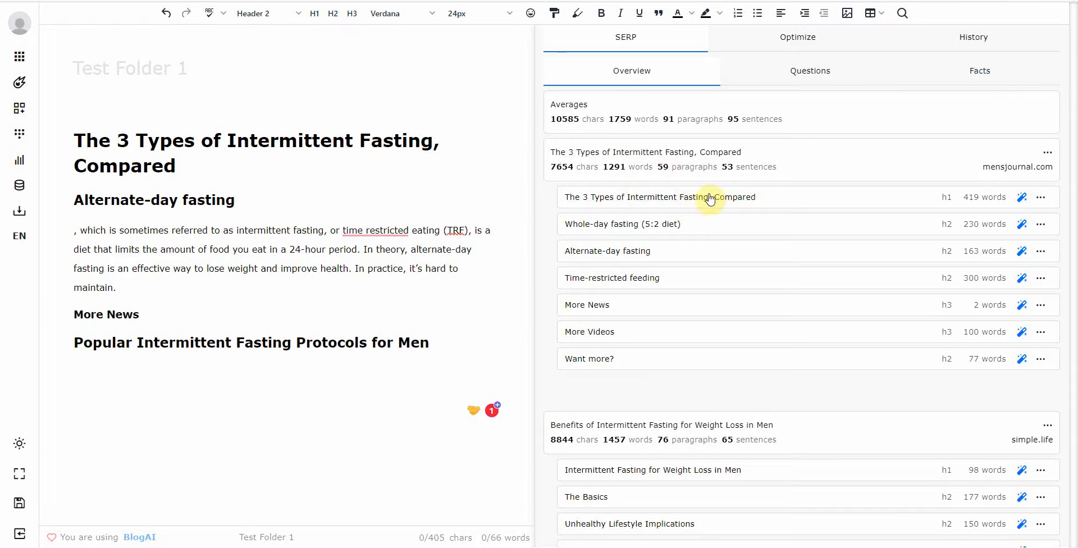
left_click(838, 79)
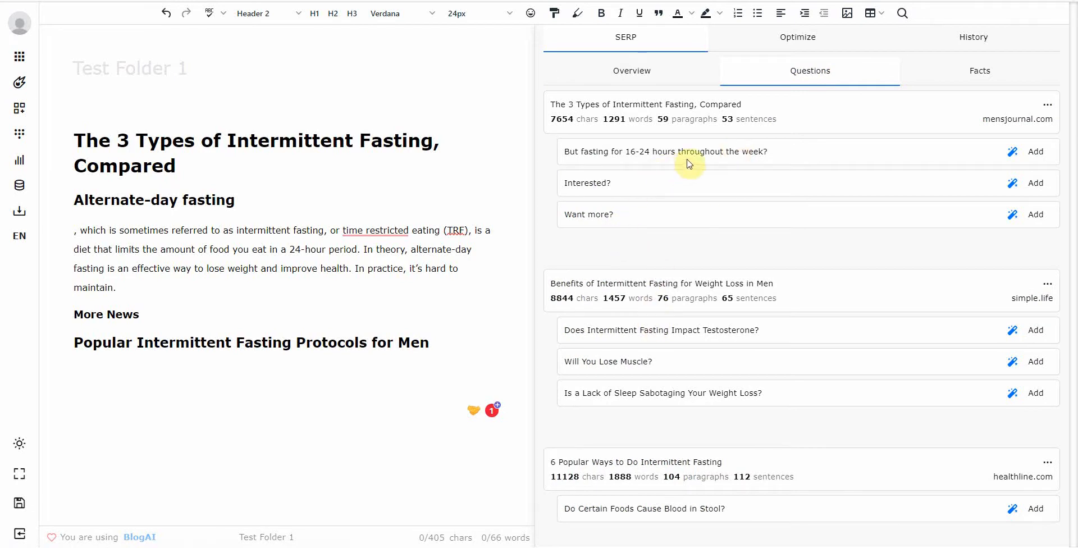
left_click(1036, 152)
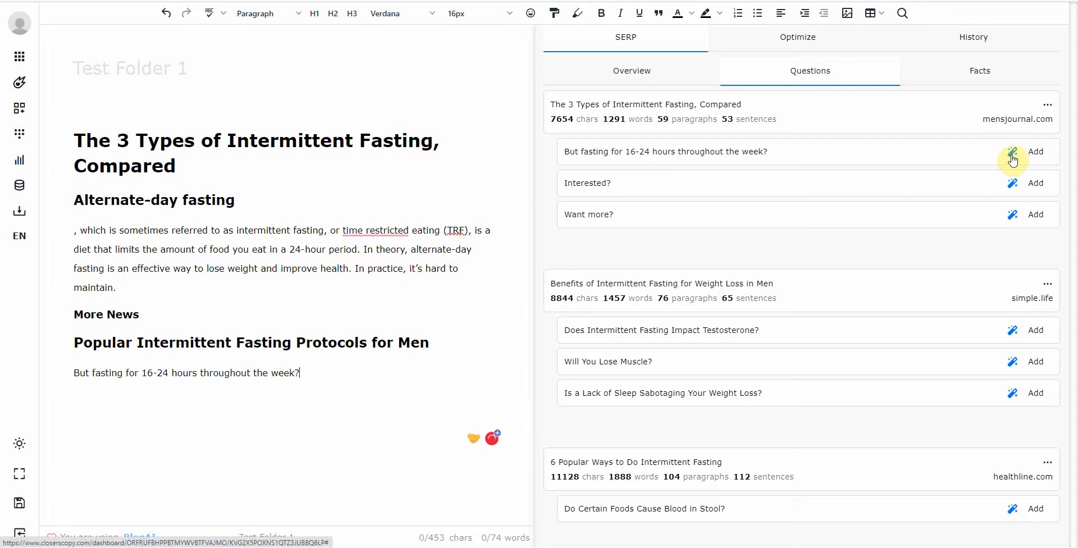
left_click(1012, 155)
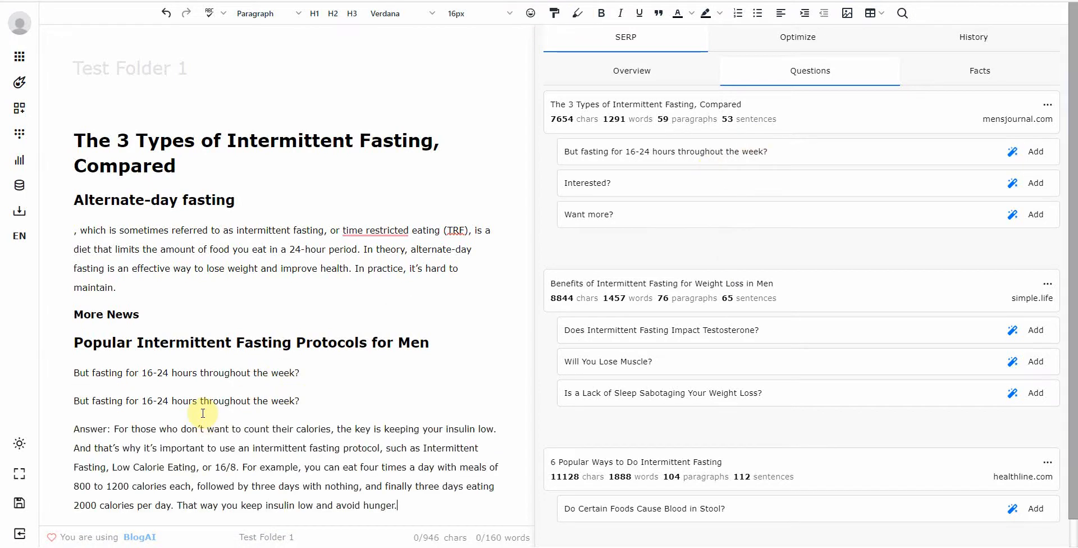
triple_click(269, 374)
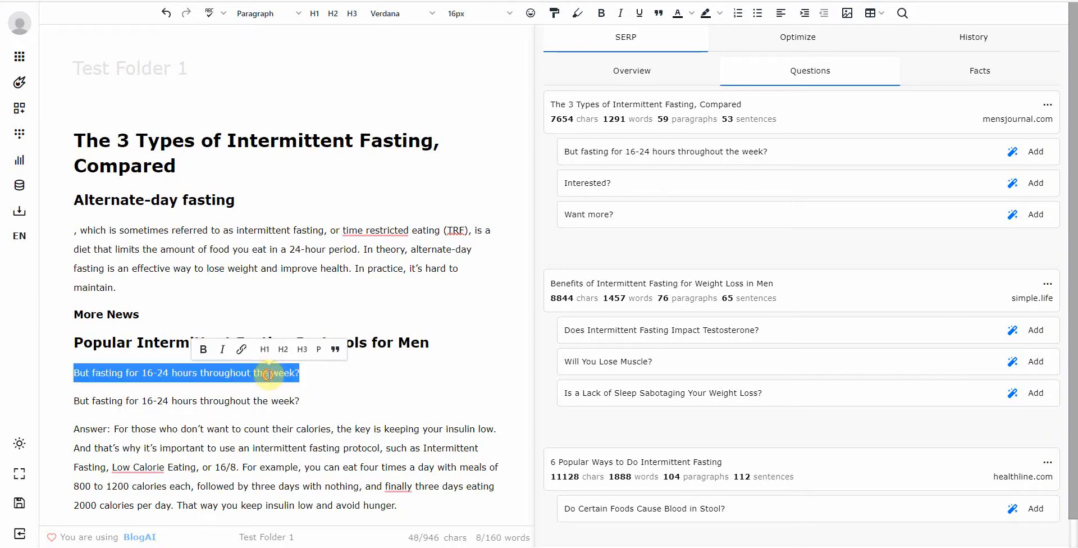
key("BackSpace")
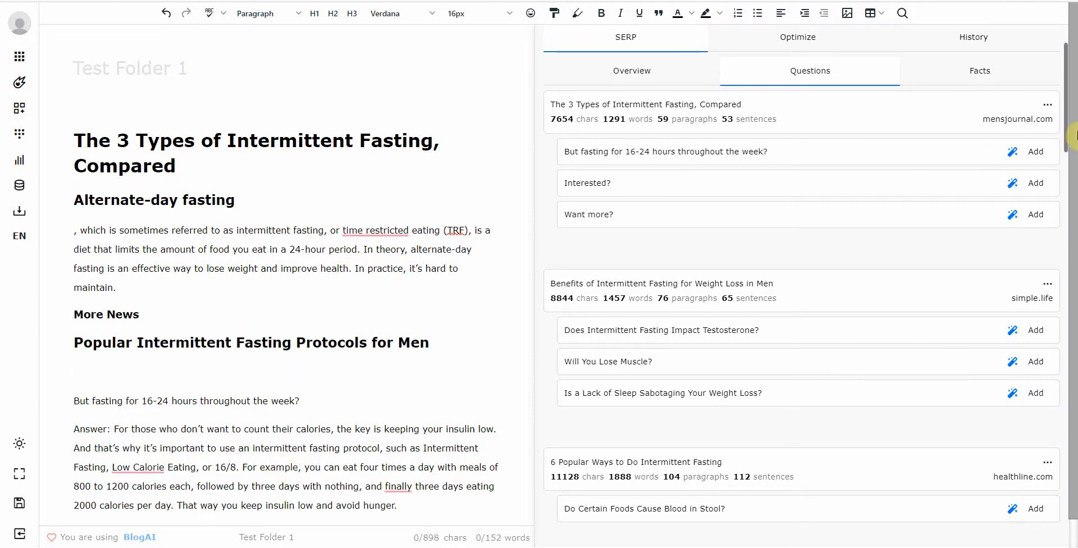
Generate rewrites of the answer paragraph, from "For those who don't want to count their calories" to "avoid hunger.".
mouse_move(1065, 128)
left_mouse_down()
mouse_move(1067, 168)
mouse_move(1072, 121)
left_mouse_up()
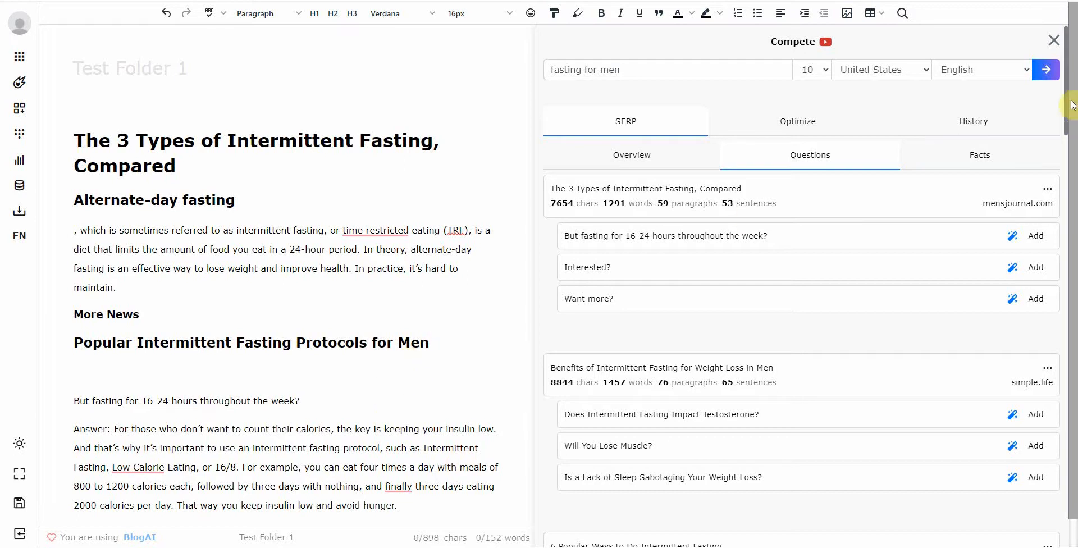
scroll(1067, 107, "down", 2)
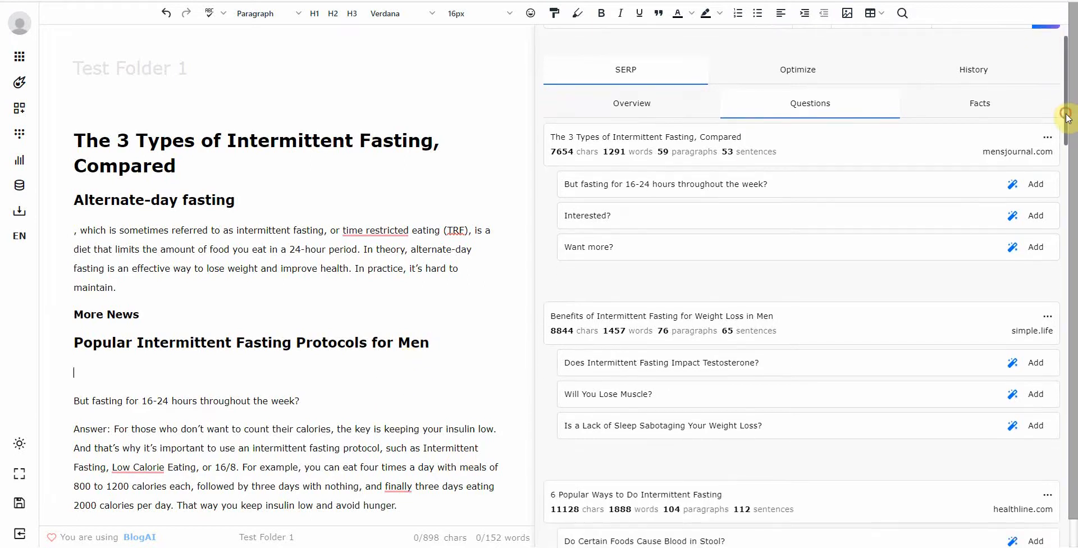
scroll(256, 335, "down", 1)
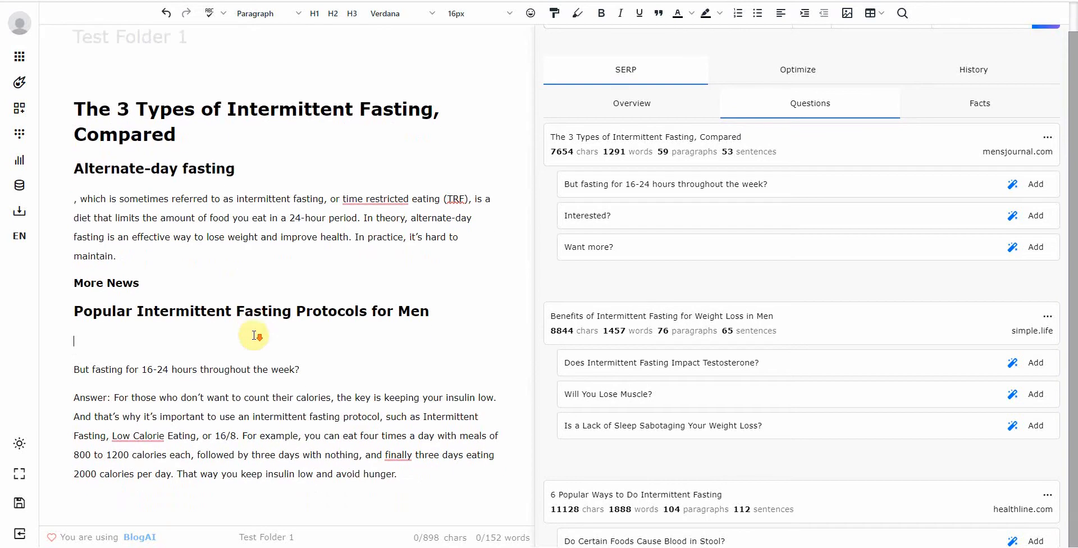
left_click_drag(396, 475, 99, 398)
left_click(123, 352)
left_click_drag(398, 474, 115, 396)
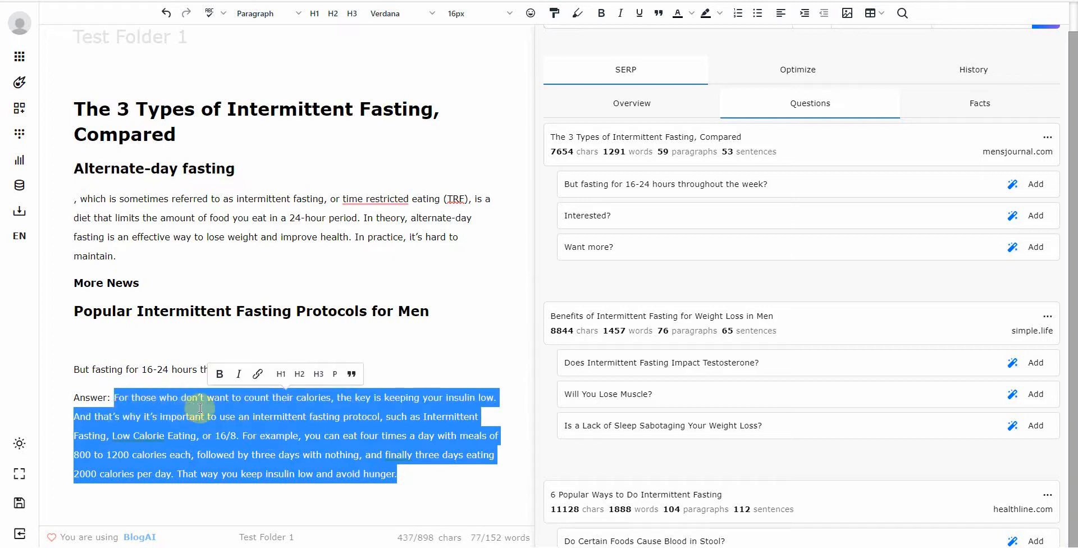
right_click(324, 417)
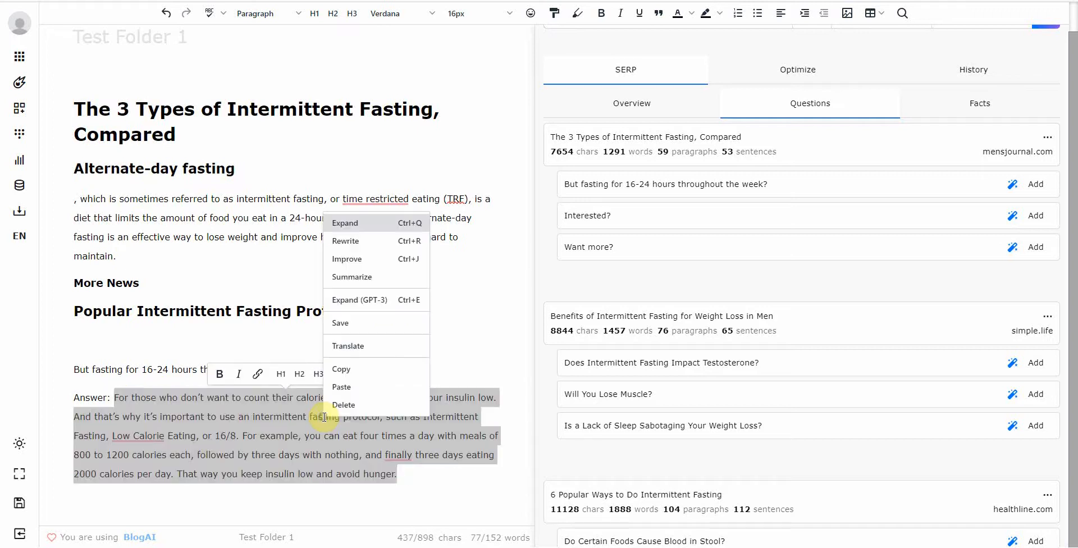
left_click(374, 250)
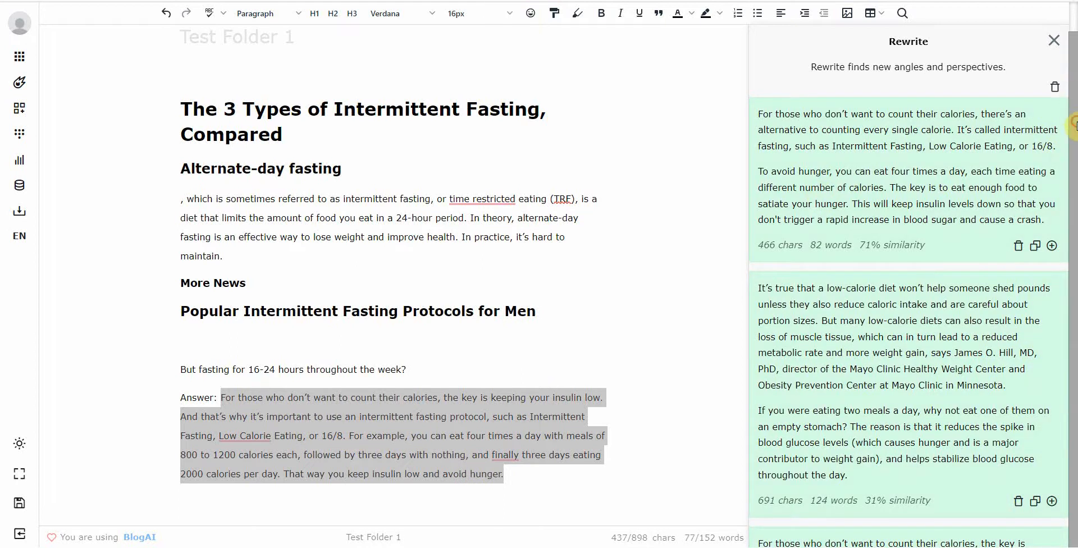
Review the rewrite suggestions and their similarity, close them and switch to Jasper's PAS Framework.
scroll(857, 364, "down", 3)
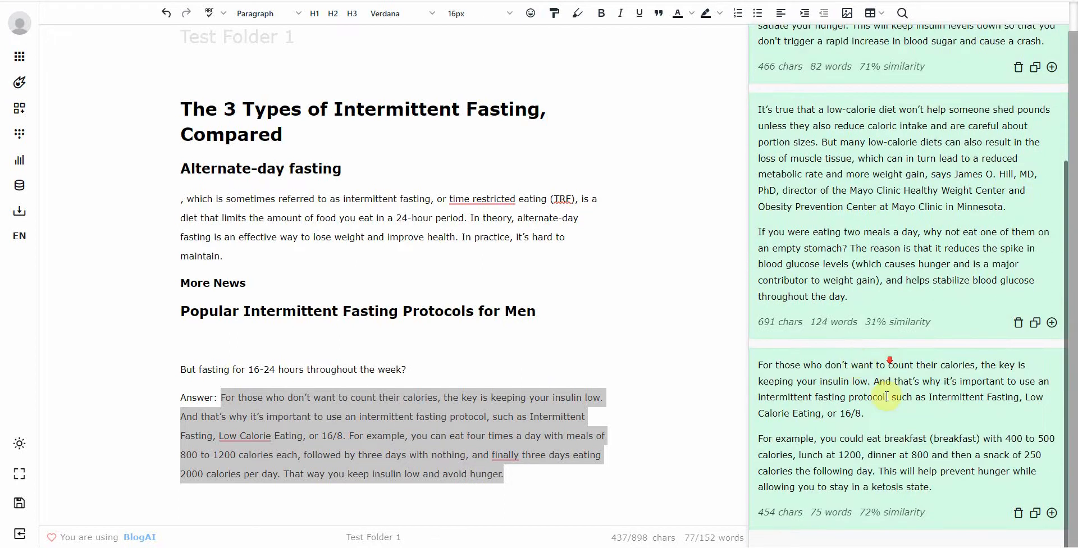
scroll(854, 449, "up", 3)
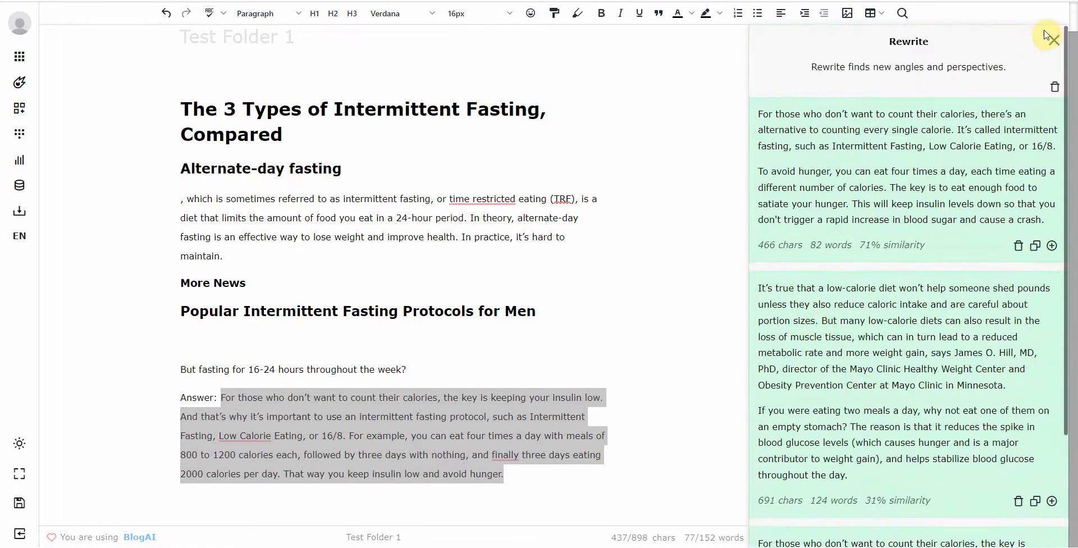
left_click(673, 331)
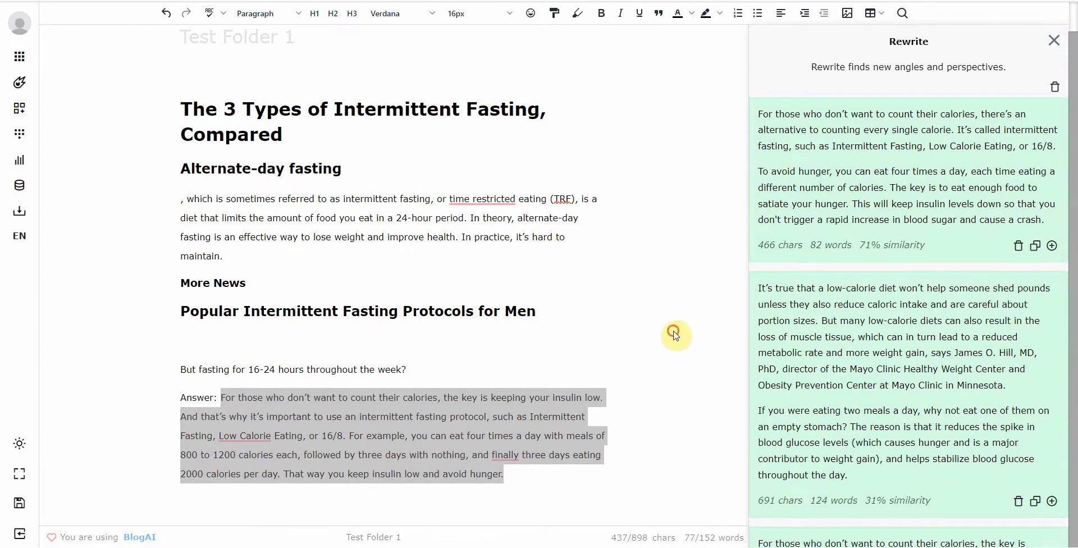
left_click(1054, 39)
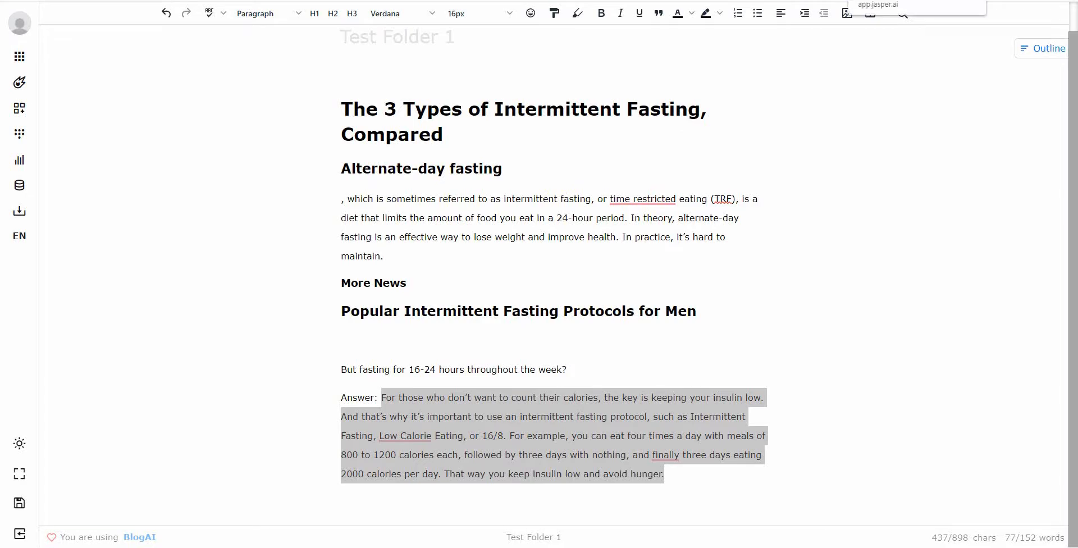
left_click(884, 0)
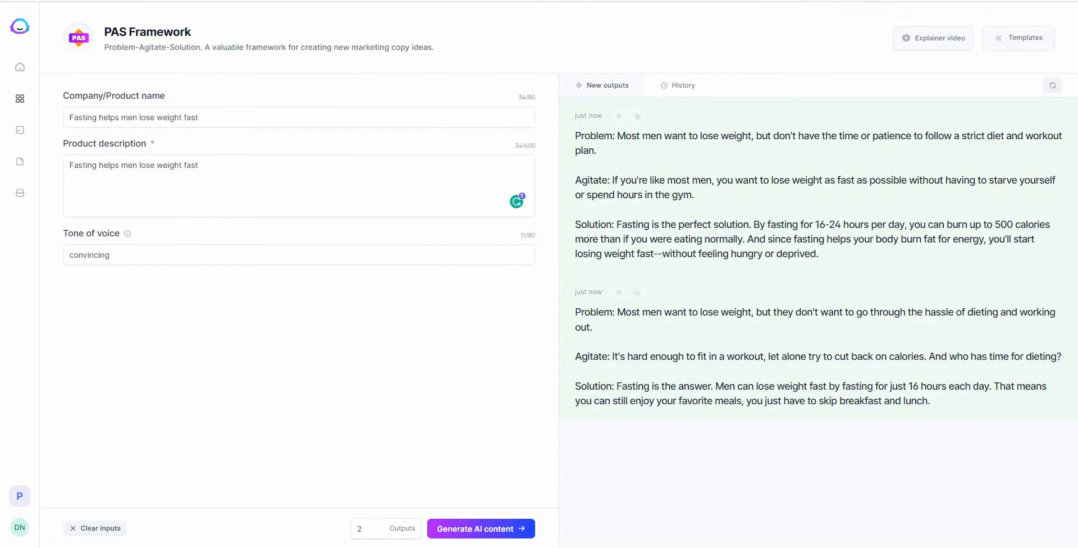
Open Jasper's Content Improver template and copy the full Problem-Agitate-Solution text from the Grammarly document.
left_click(20, 100)
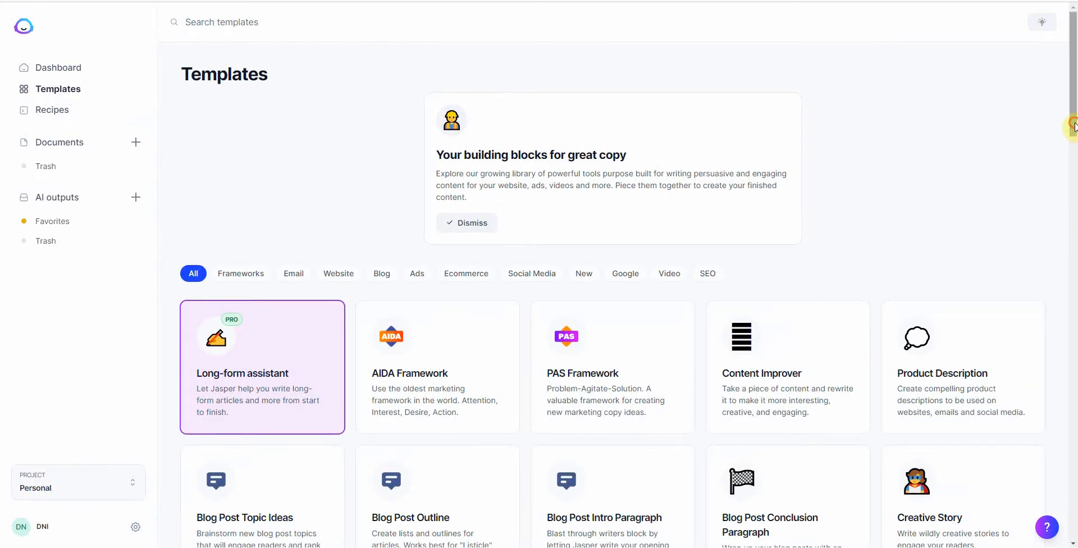
scroll(1073, 127, "down", 2)
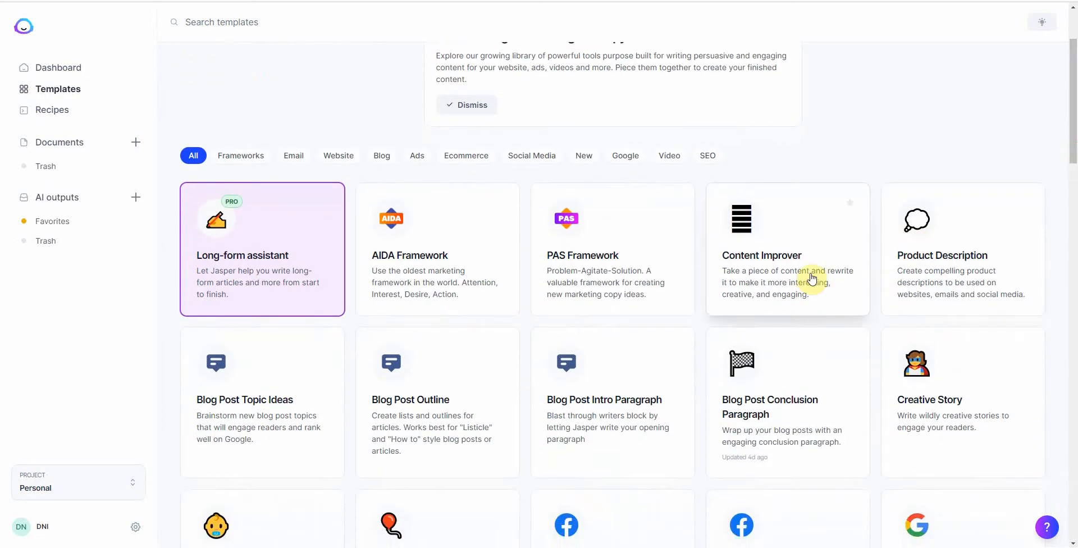
left_click(821, 280)
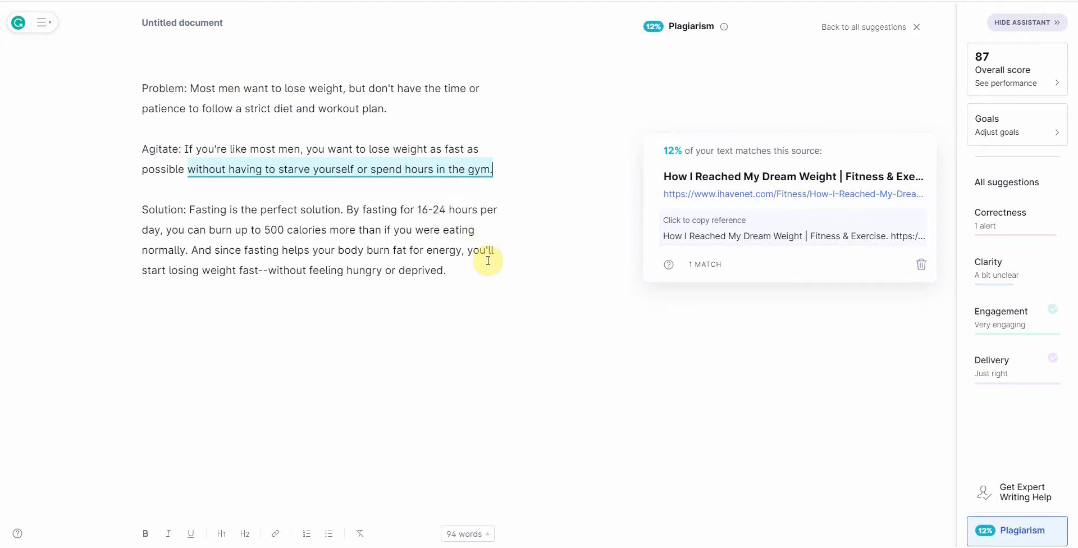
left_click_drag(472, 271, 133, 89)
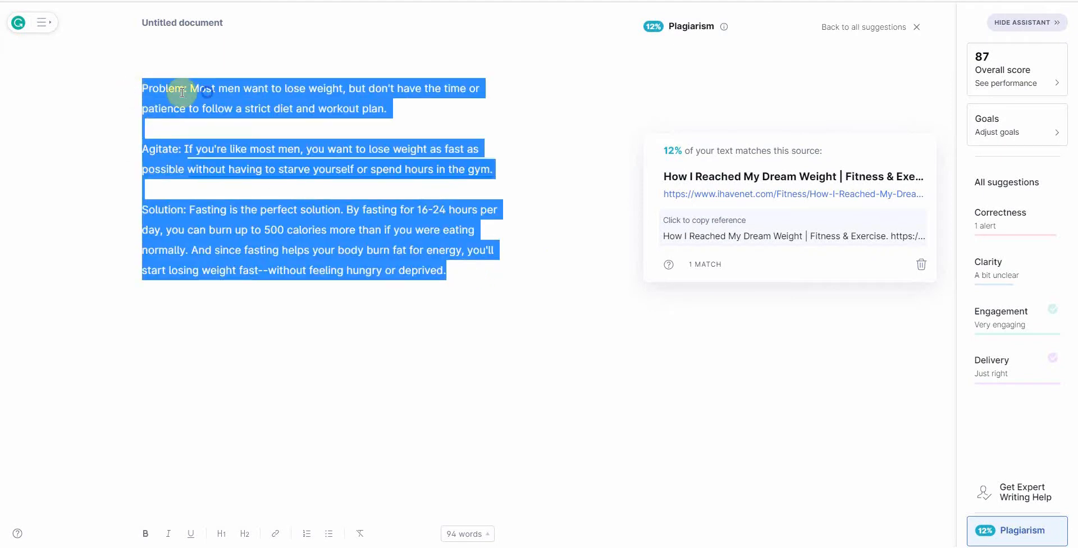
right_click(208, 93)
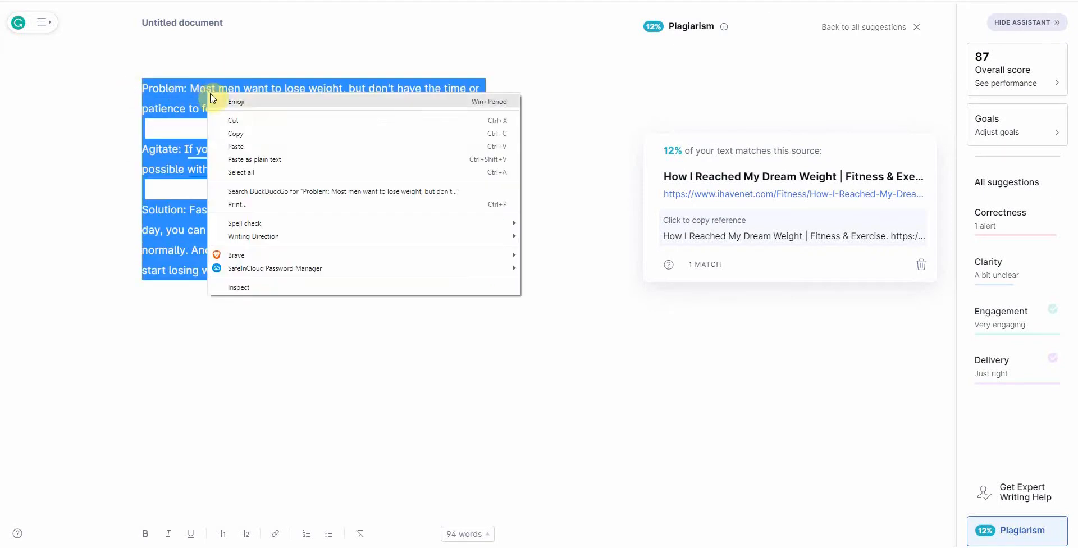
left_click(248, 135)
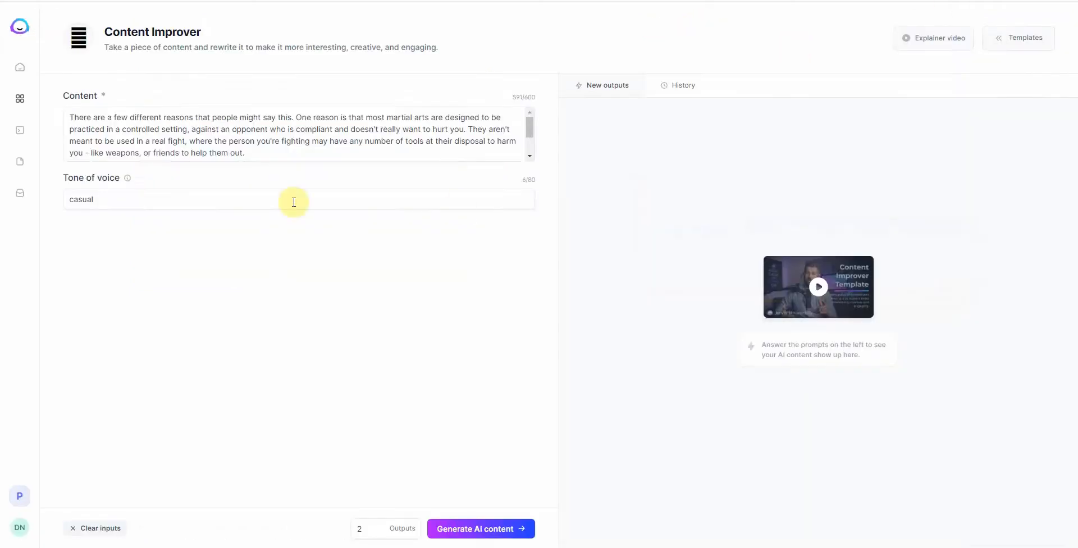
Replace the first paragraph of the Content Improver's sample content with the copied PAS text and generate improved versions.
triple_click(263, 156)
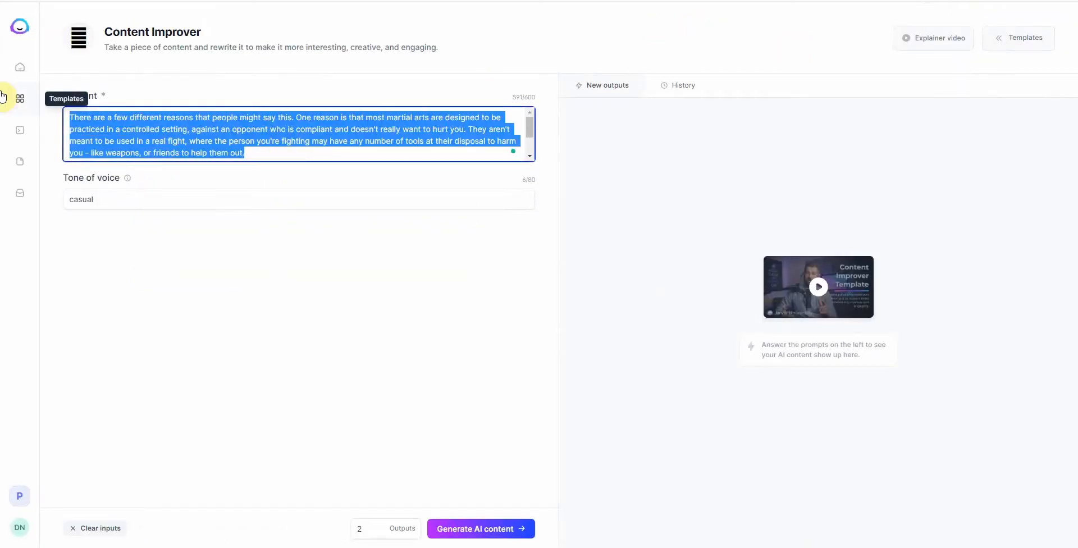
key("ctrl+v")
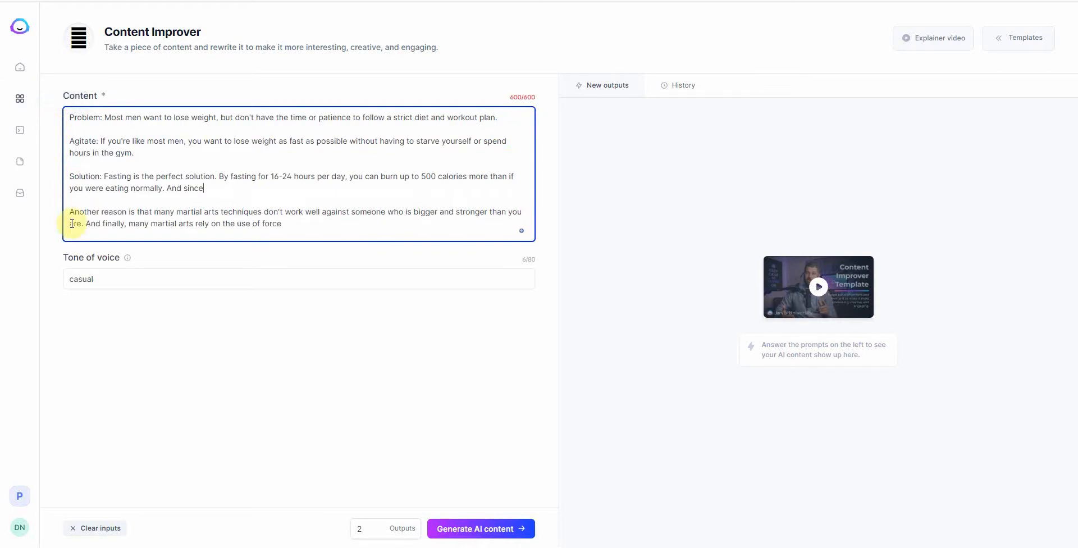
left_click(487, 533)
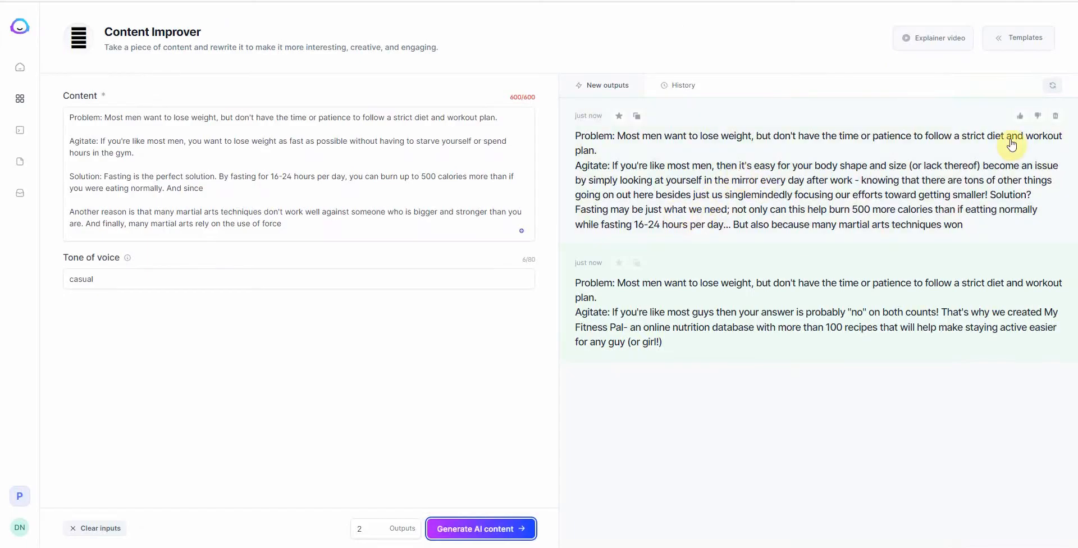
Copy the first improved output and paste it into a new Grammarly document.
left_click(640, 117)
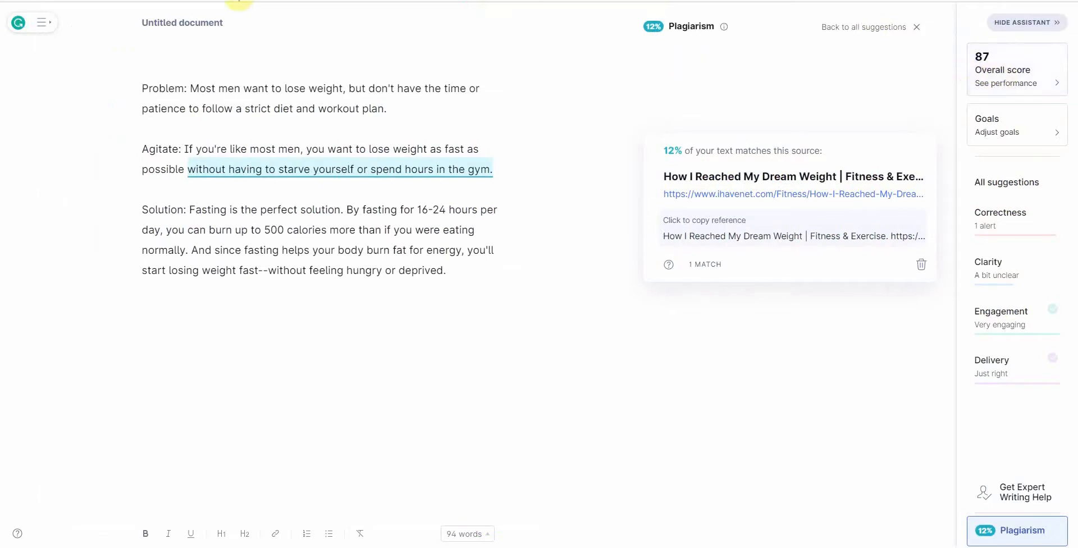
left_click(18, 22)
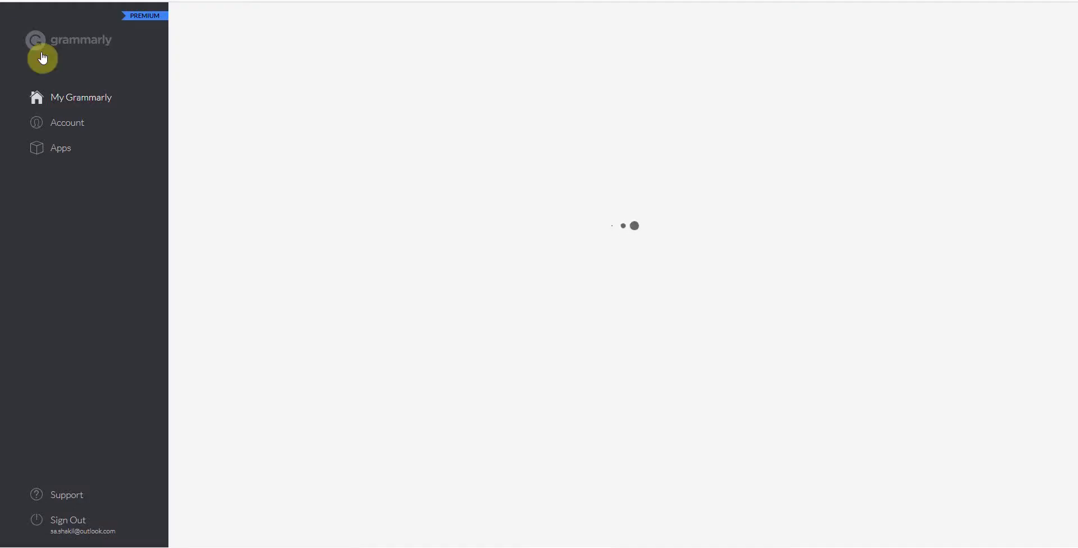
left_click(230, 138)
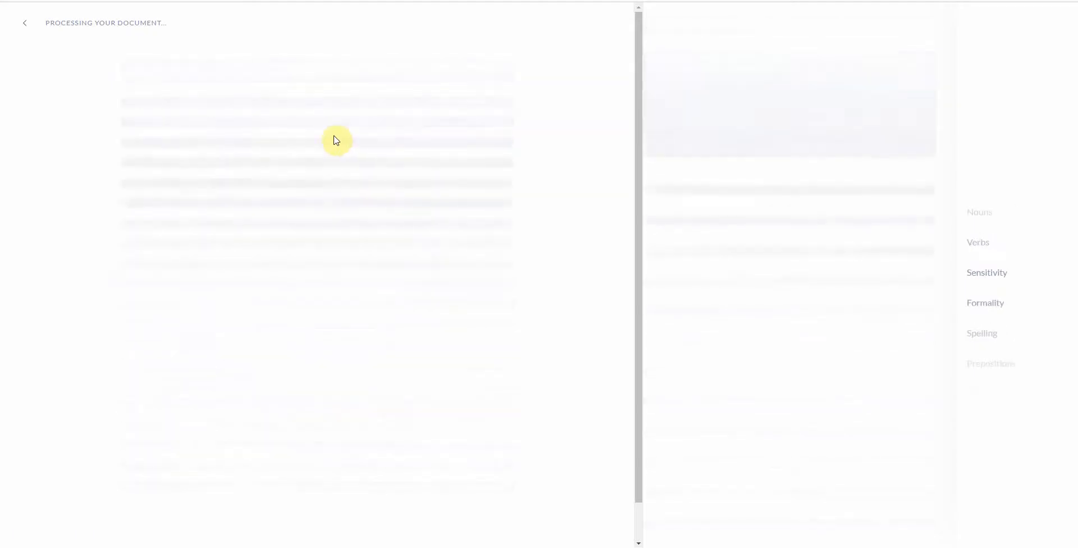
right_click(214, 87)
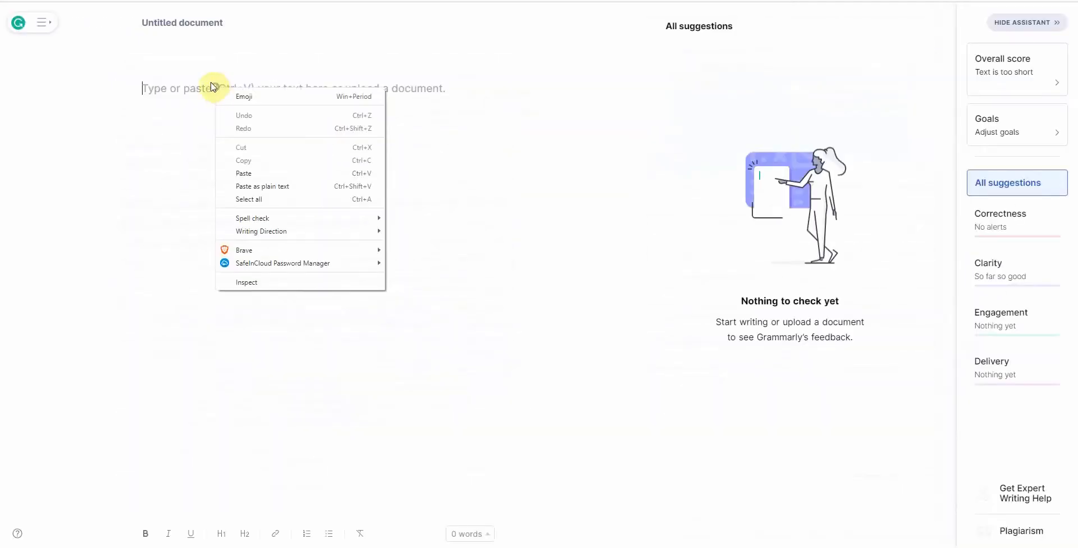
left_click(291, 175)
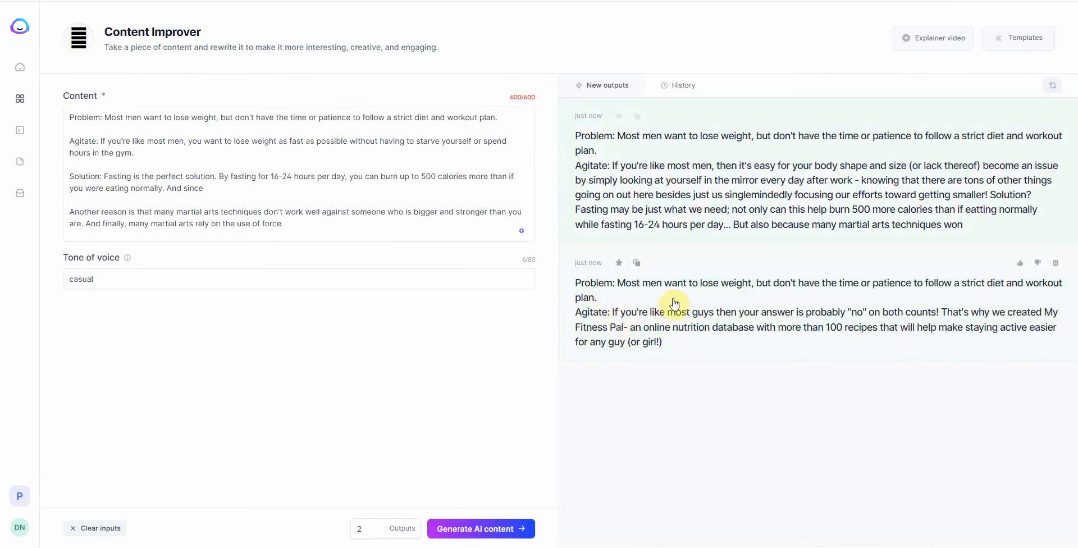
Replace the Grammarly document's text with Jasper's second improved output and run the plagiarism check.
left_click(636, 263)
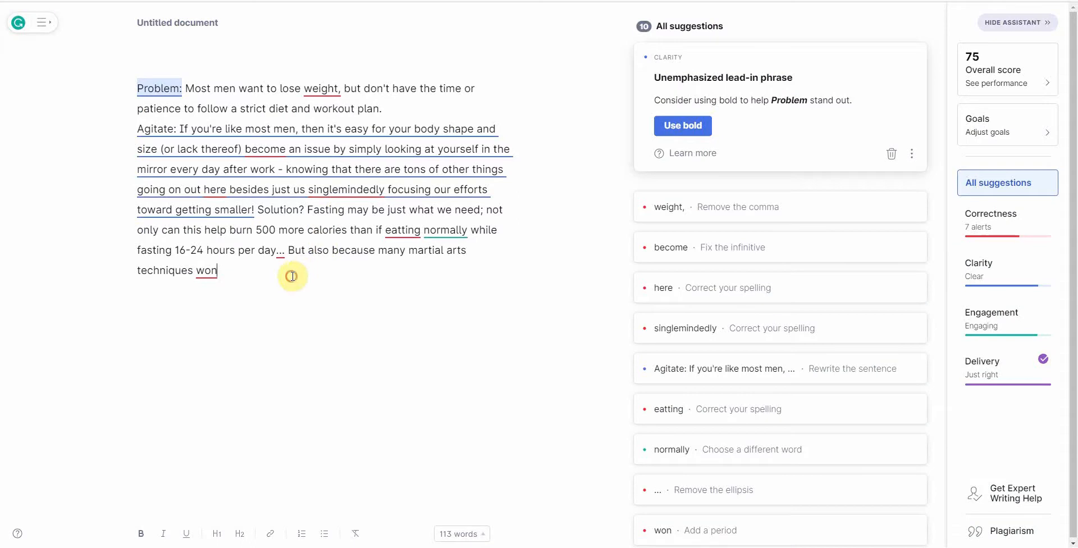
left_click_drag(291, 276, 123, 75)
key("ctrl+v")
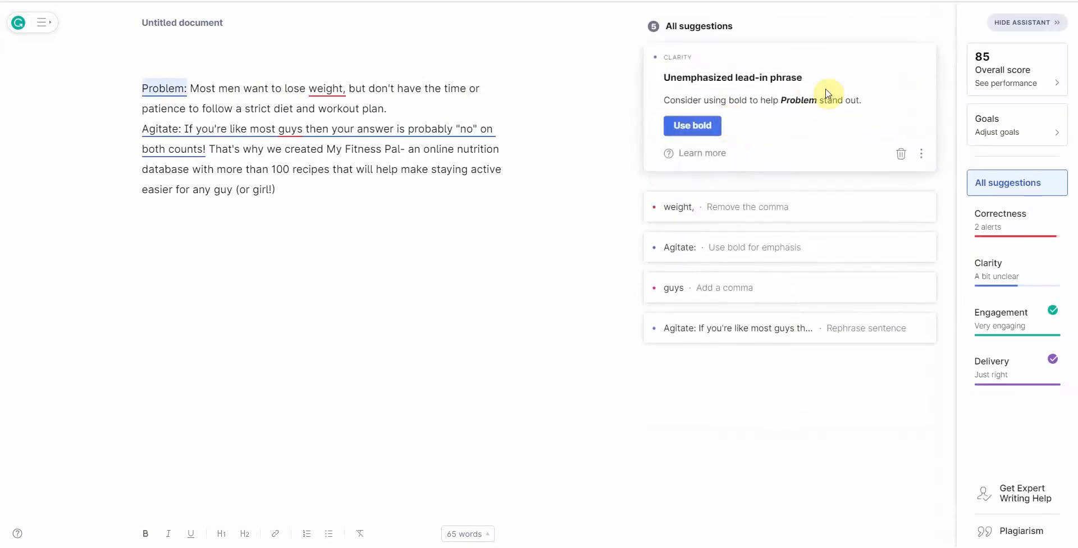
left_click(1026, 532)
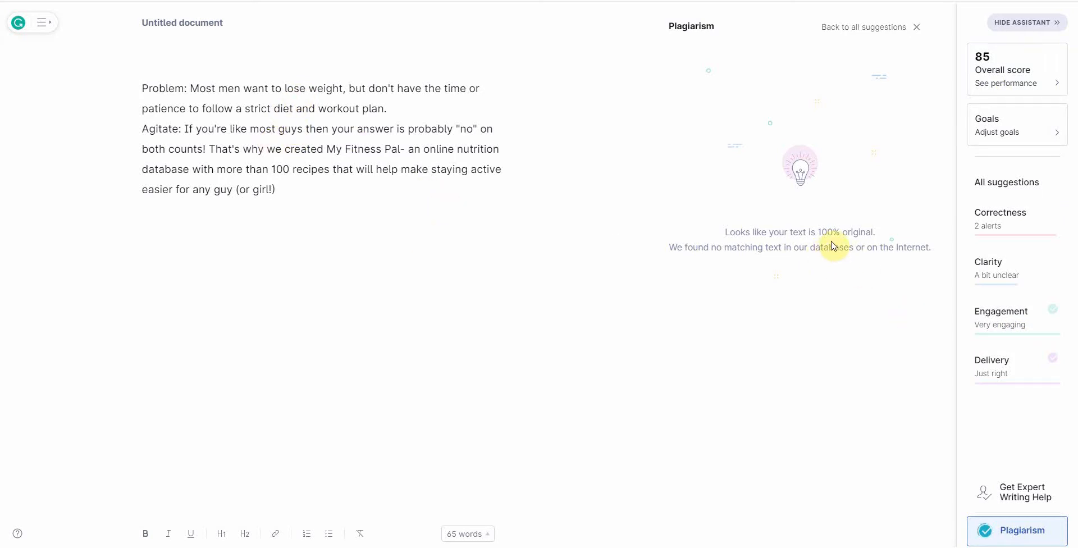
Switch back to Jasper and open the Quora Answers template.
left_click(867, 0)
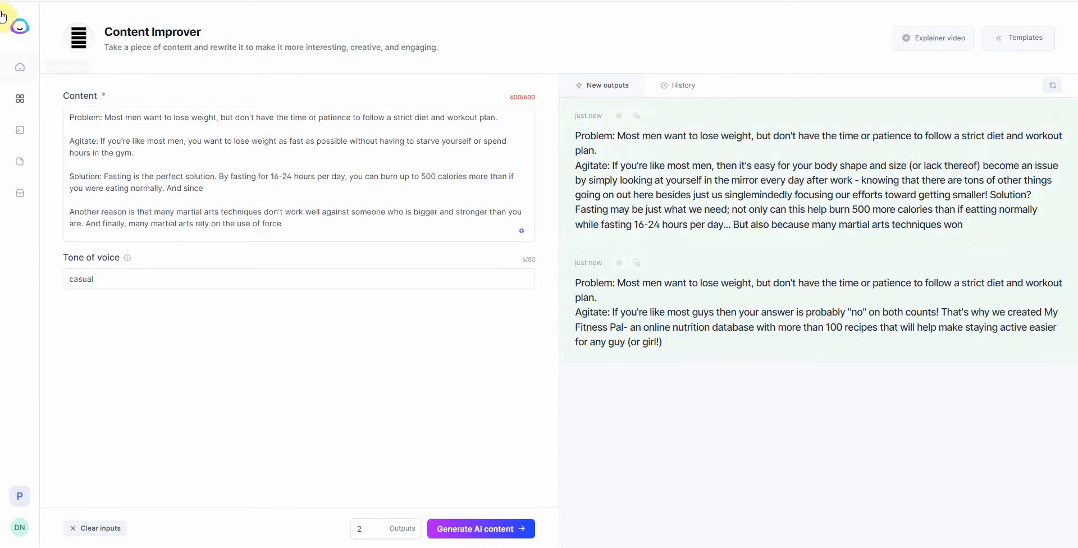
left_click(28, 100)
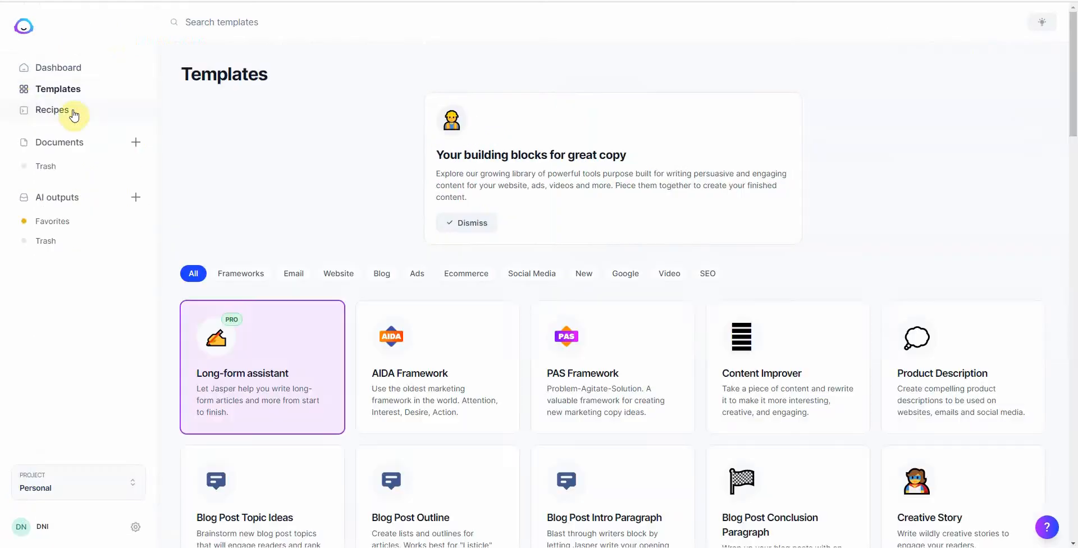
left_click_drag(1073, 114, 1047, 519)
left_click(296, 406)
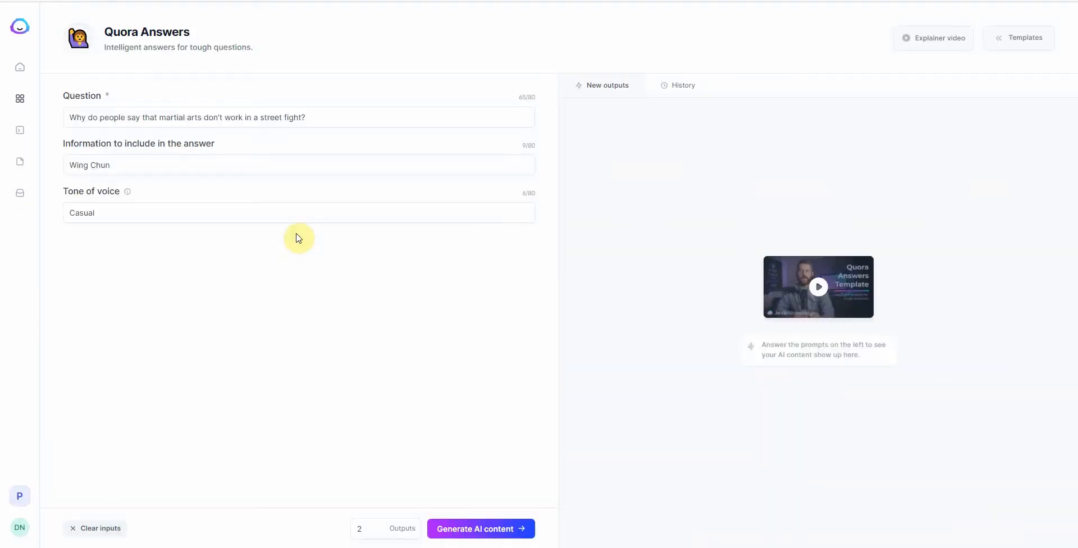
Switch to Quora's home feed and copy the question "What's the most disturbing fact about Russia that most people don't know?".
left_click(148, 0)
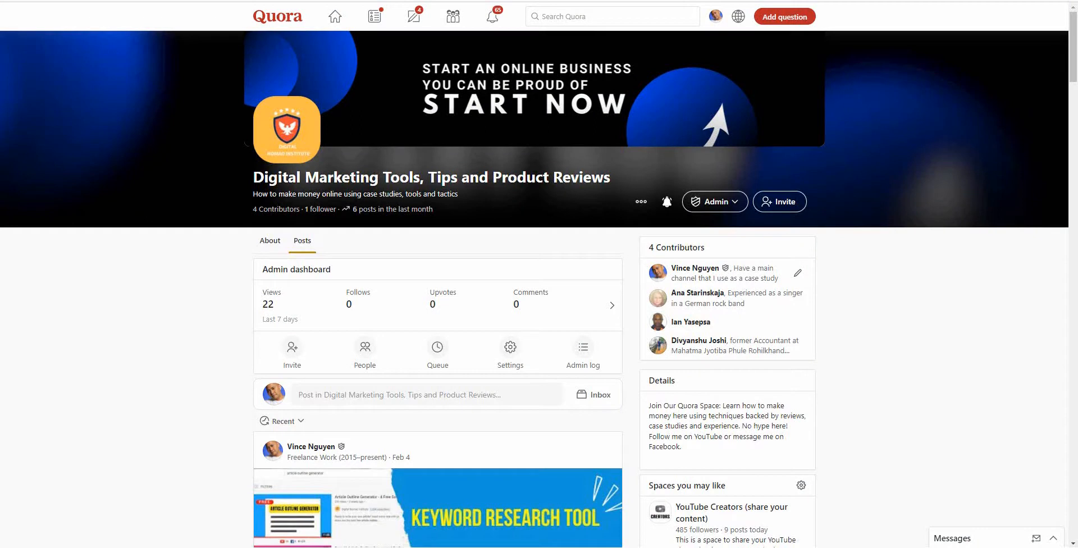
key("ctrl+Tab")
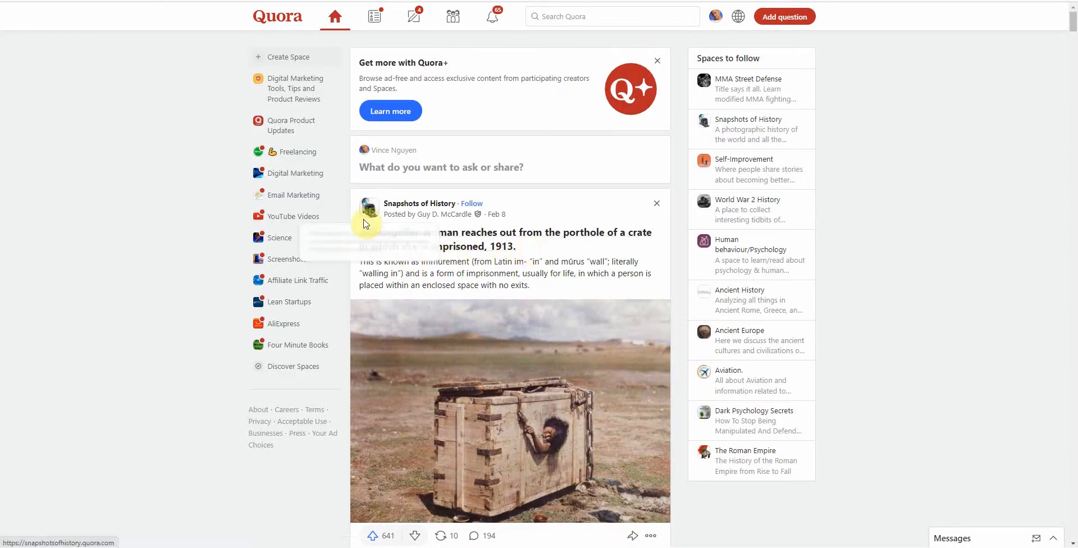
scroll(469, 198, "down", 10)
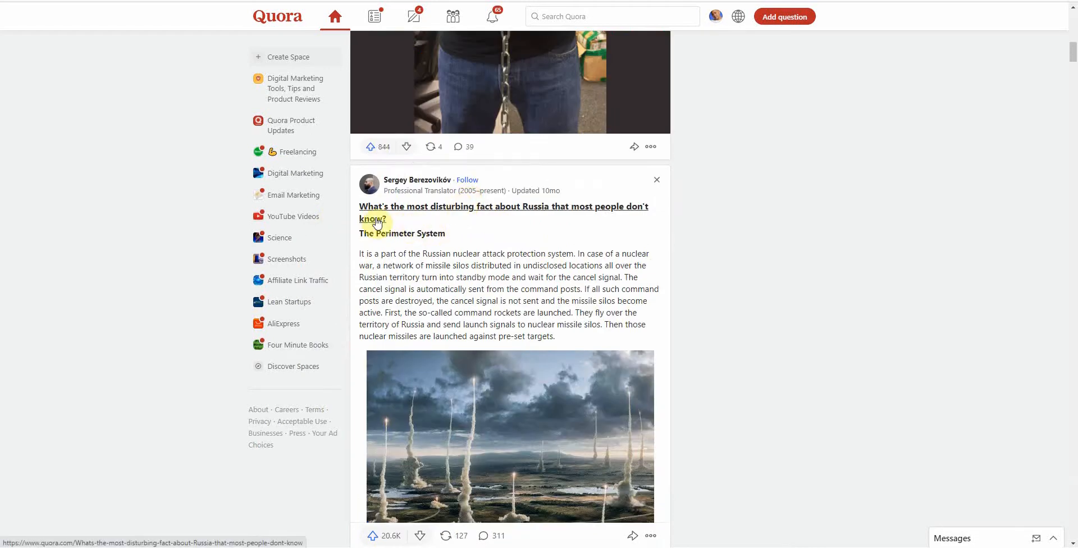
left_click_drag(356, 207, 390, 219)
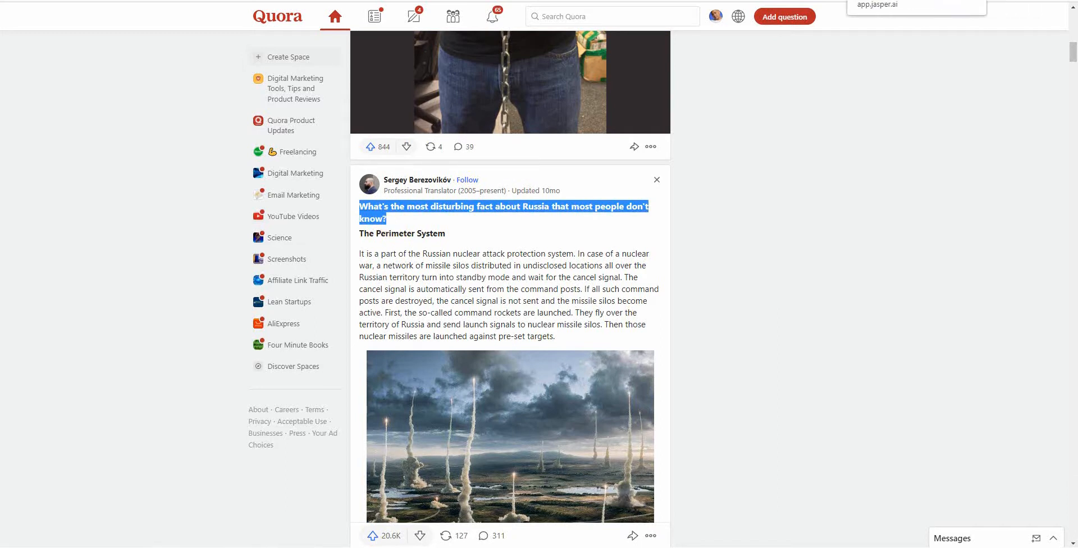
In Jasper's Quora Answers, replace the question with the copied one, clear the information to include, and generate answers.
left_click(903, 1)
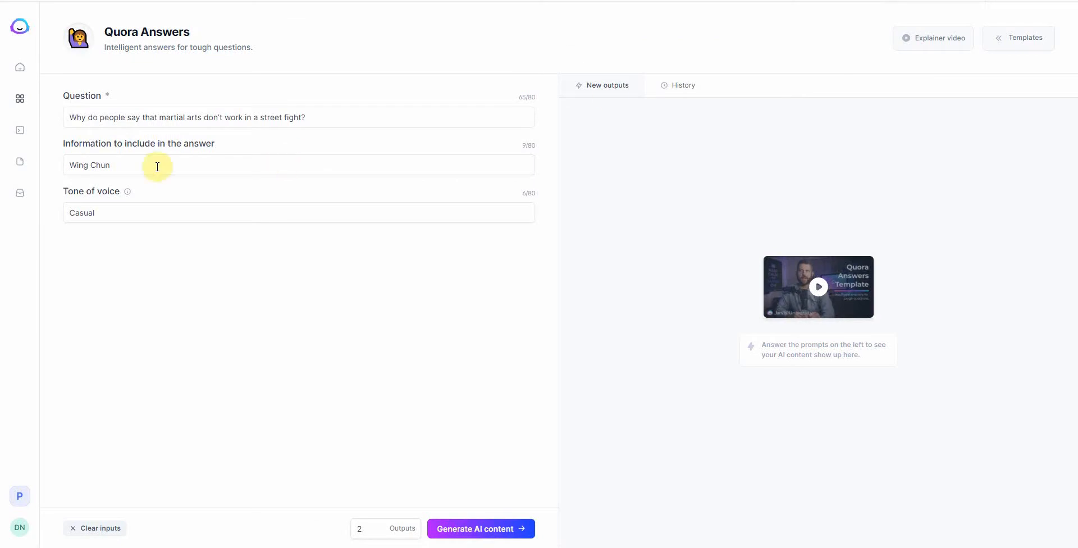
left_click(156, 123)
key("ctrl+a")
key("ctrl+v")
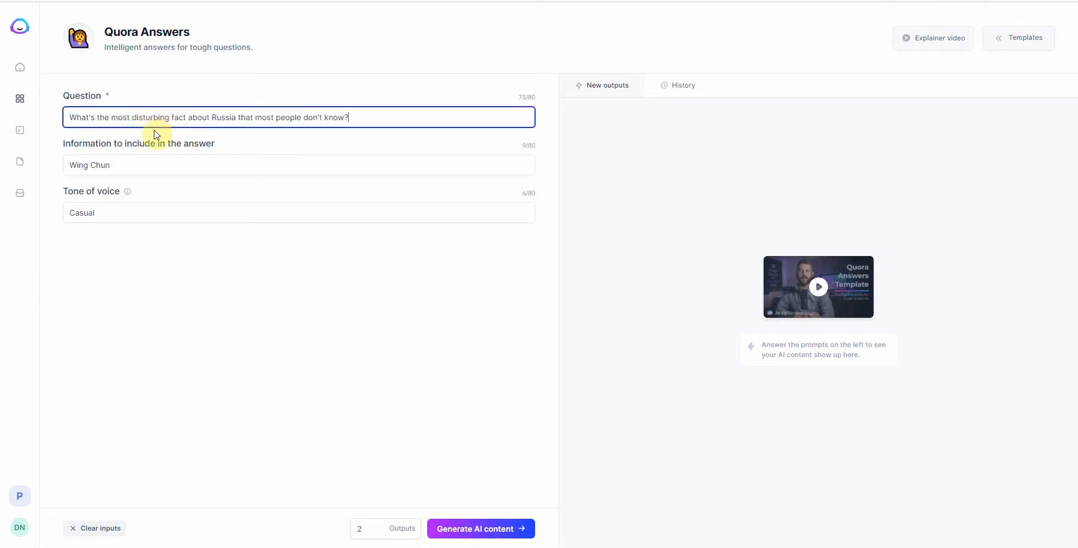
left_click(145, 169)
left_click_drag(145, 168, 12, 165)
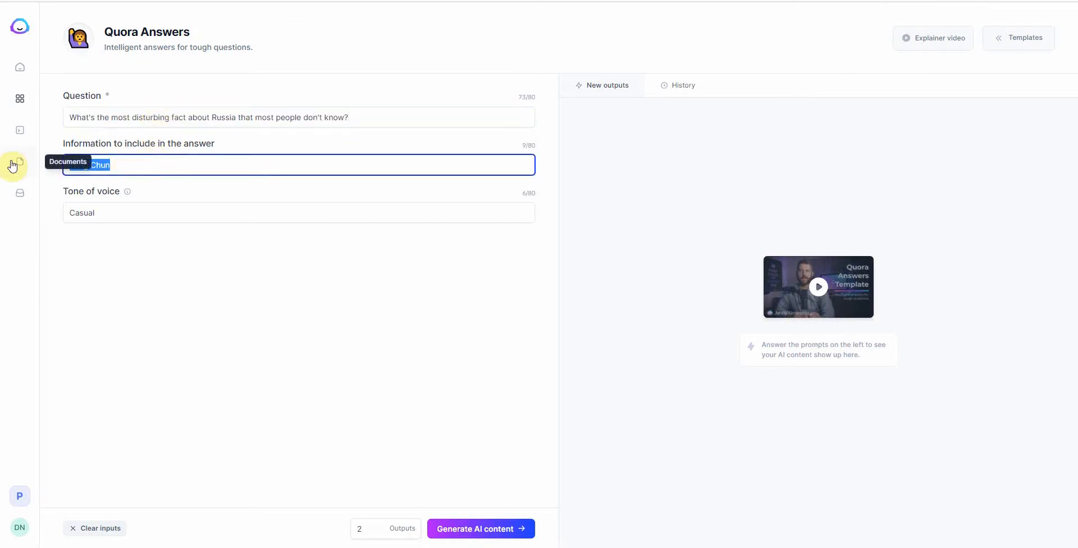
key("BackSpace")
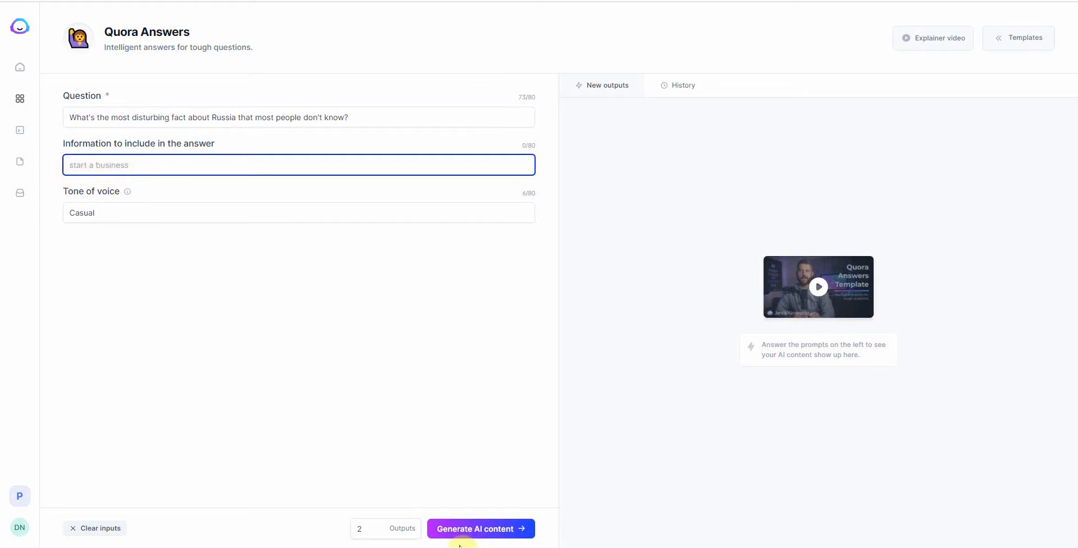
left_click(482, 528)
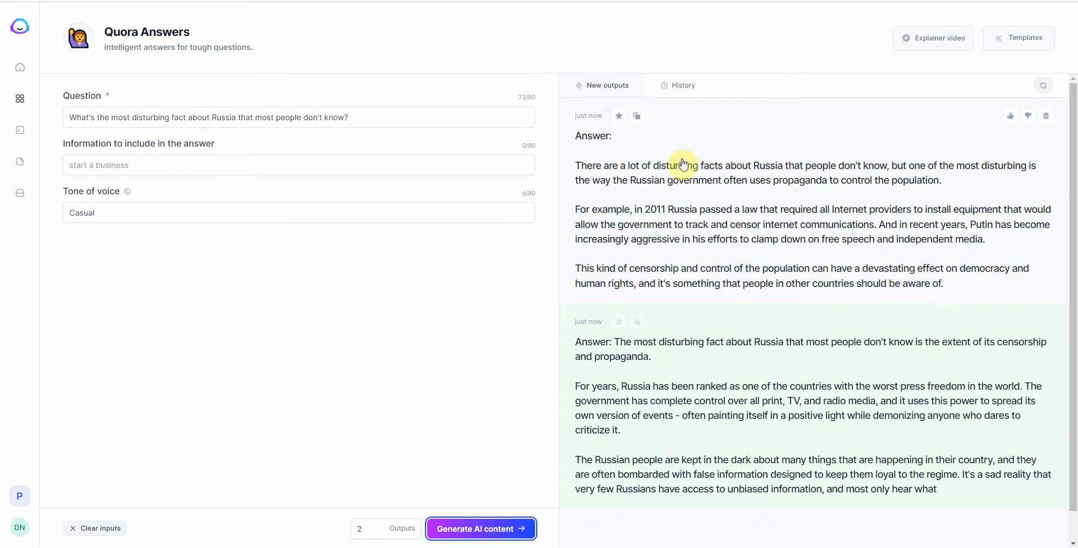
Copy Jasper's first Quora answer and replace the Grammarly document's text with it.
left_click(636, 116)
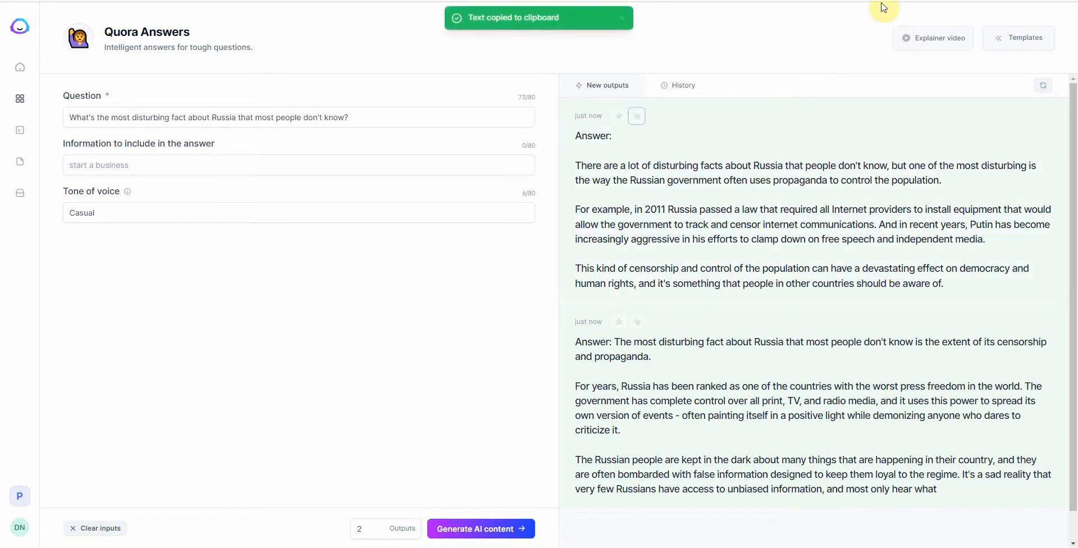
left_click(898, 0)
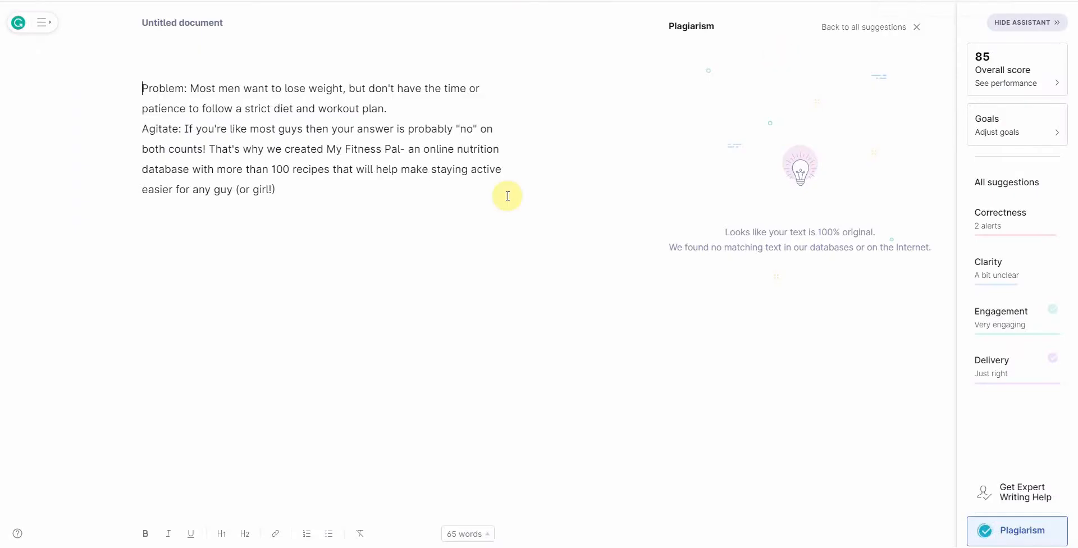
left_click_drag(373, 192, 118, 74)
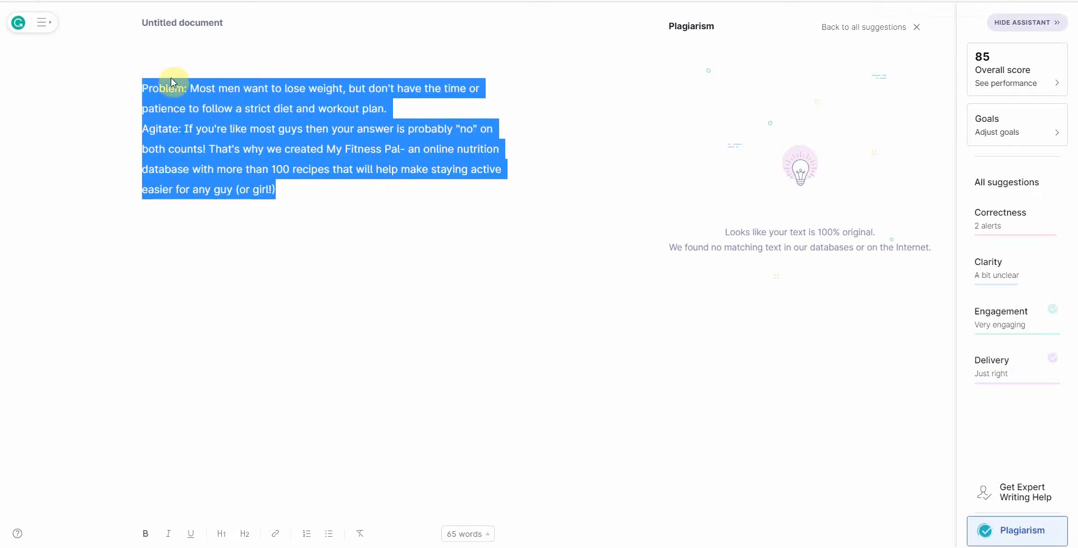
key("ctrl+v")
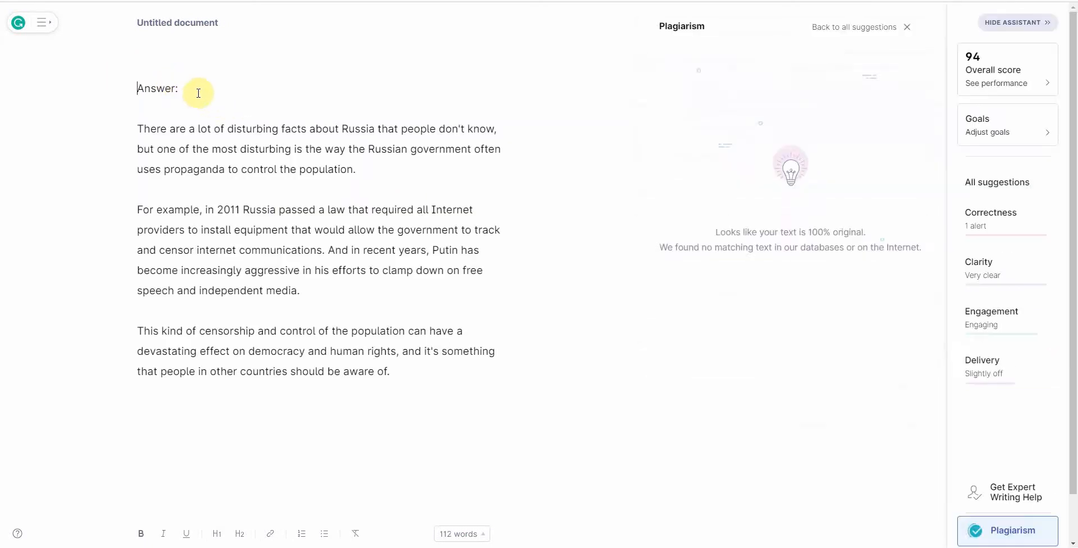
Delete the "Answer:" line above the pasted text and review the plagiarism result.
left_click(175, 88)
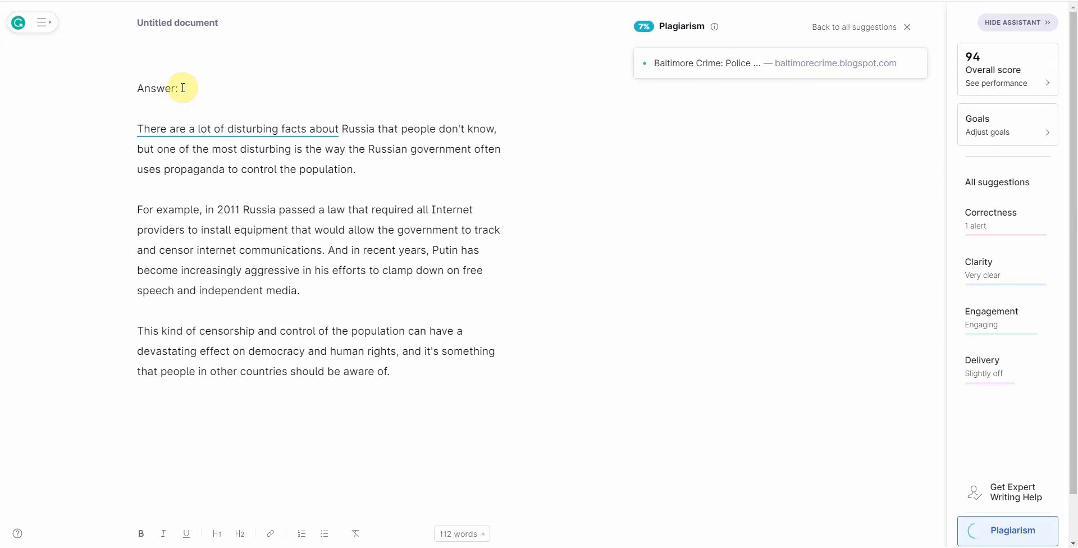
double_click(166, 88)
left_click(166, 88)
triple_click(167, 88)
key("BackSpace")
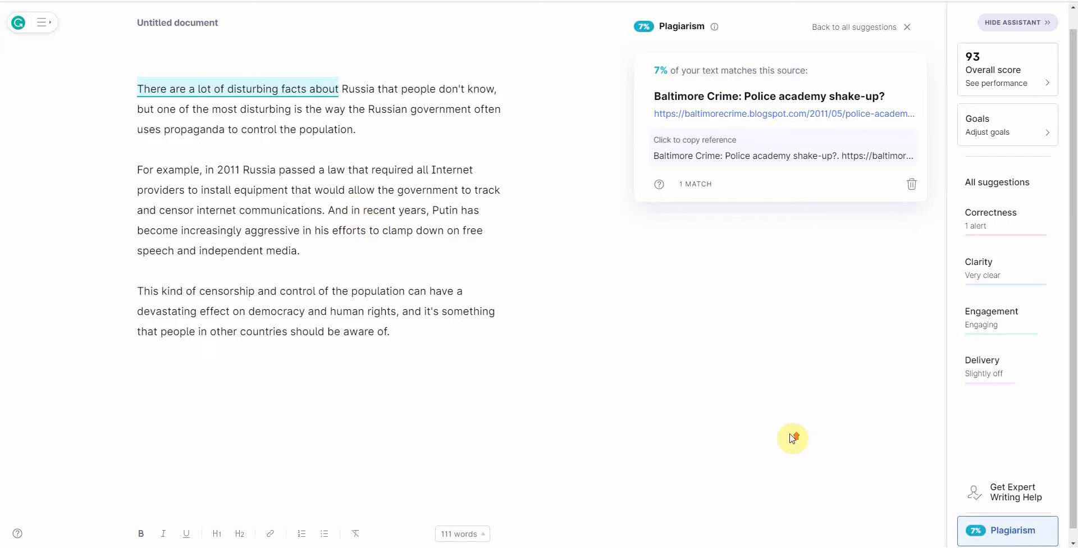
scroll(791, 438, "up", 1)
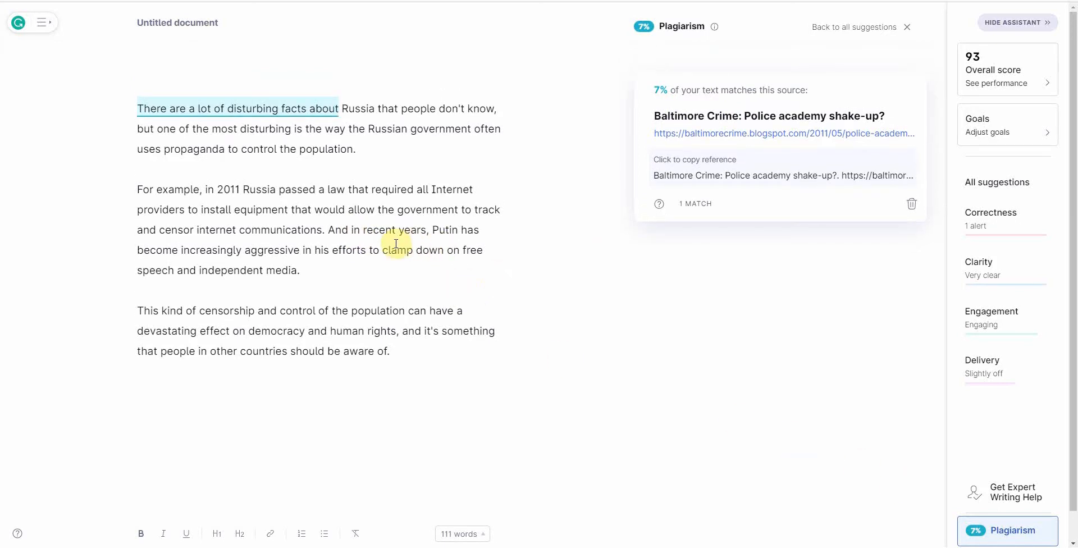